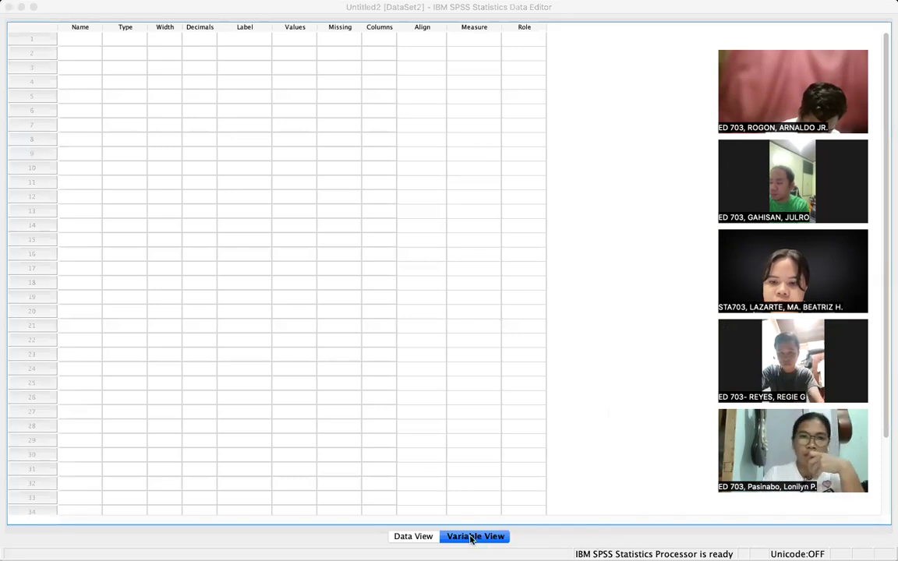
- Switch the empty untitled dataset from Variable View to the Data View grid
left_click(419, 537)
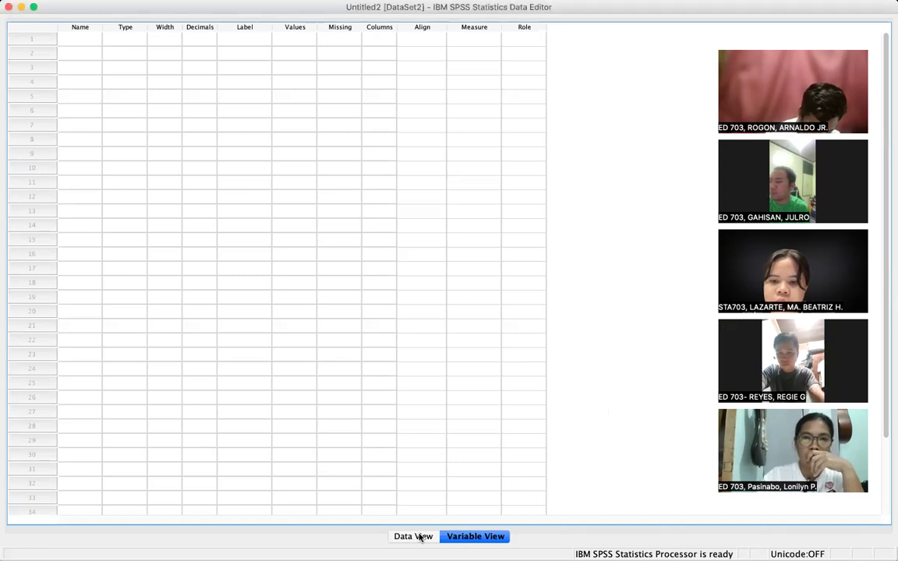
left_click(419, 537)
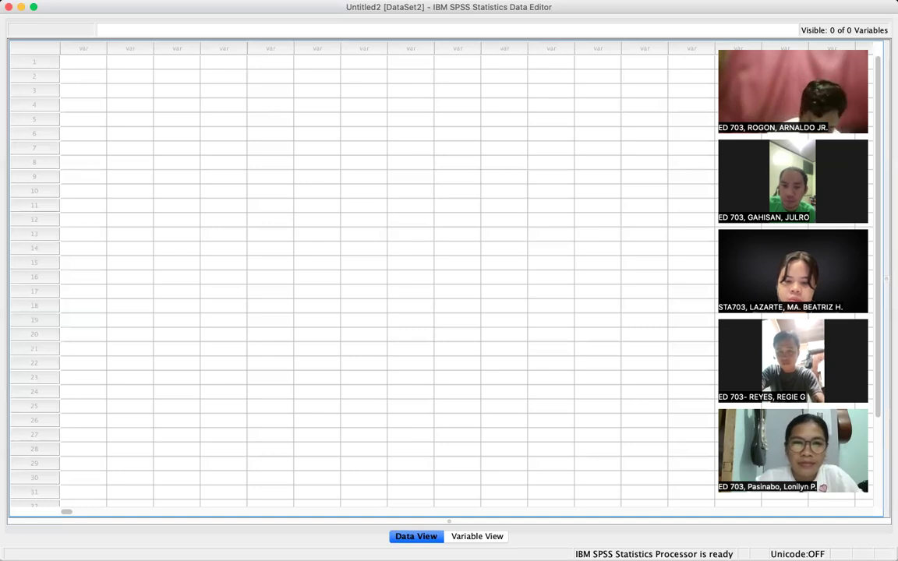
- Capture a screenshot, then return to Variable View to define variables
key("super+shift+3")
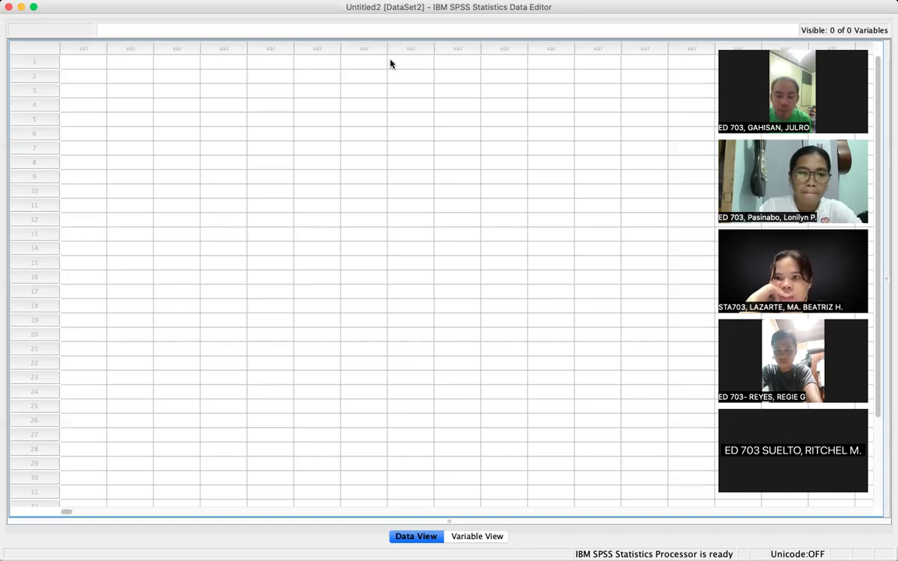
left_click(470, 536)
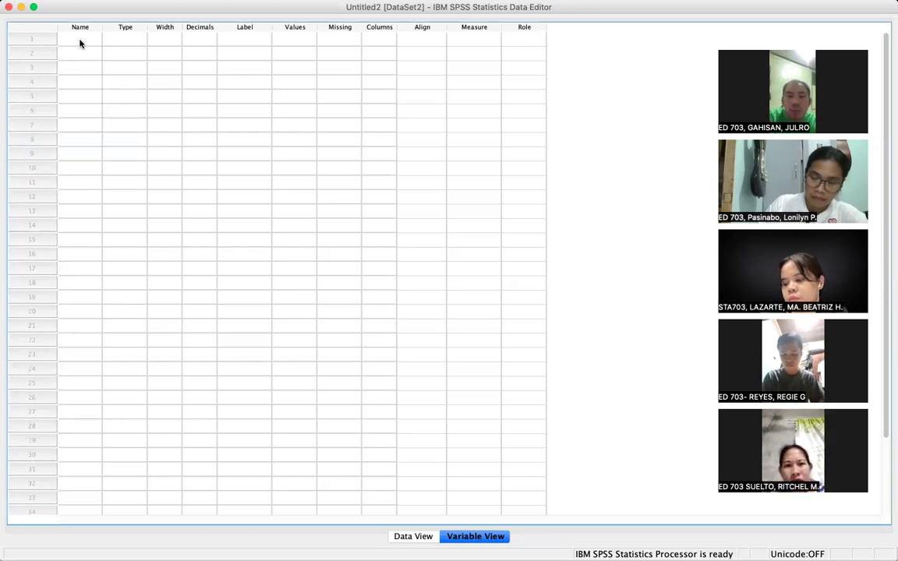
- Name the first variable SEX in row 1 of Variable View
left_click(81, 41)
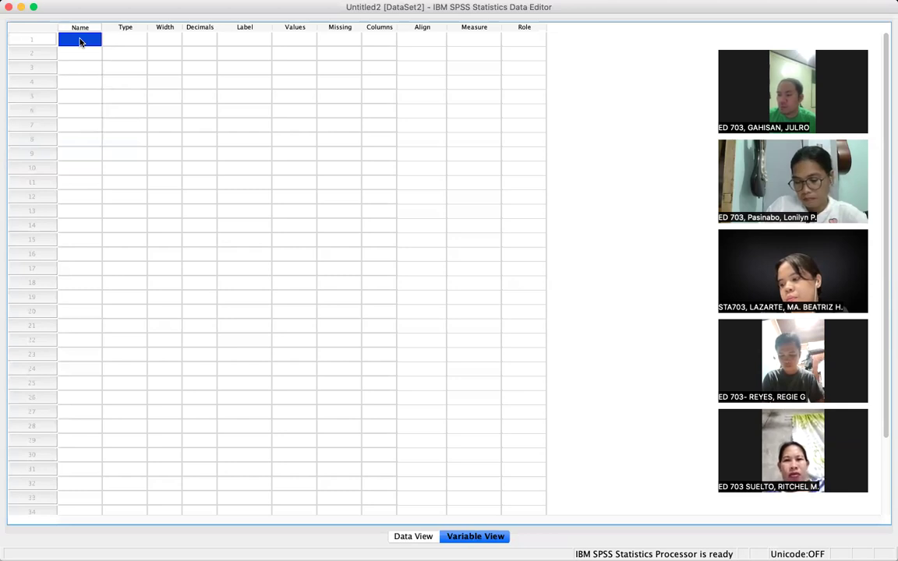
type("SEX")
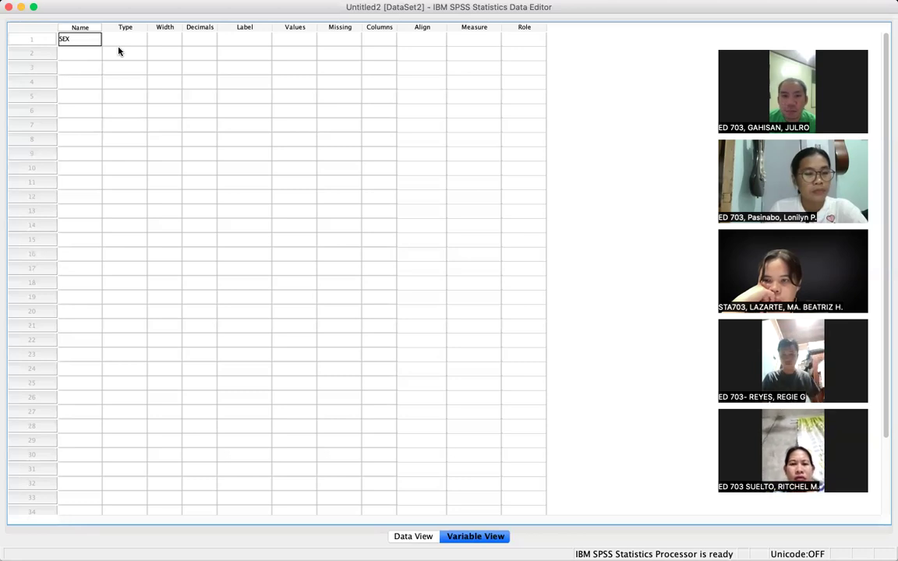
left_click(134, 41)
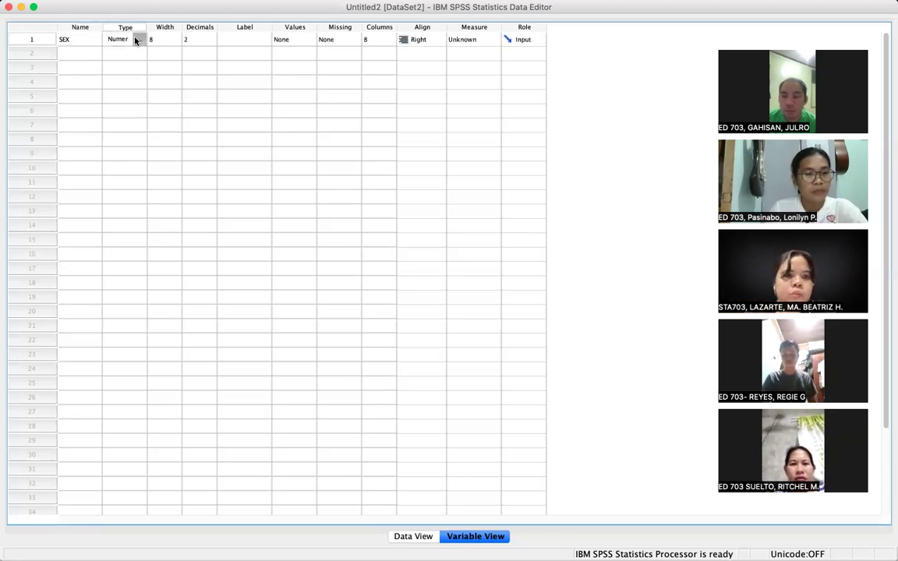
- Bring up SEX's Variable Type settings, still Numeric width 8, 2 decimals, and capture a screenshot
left_click(138, 40)
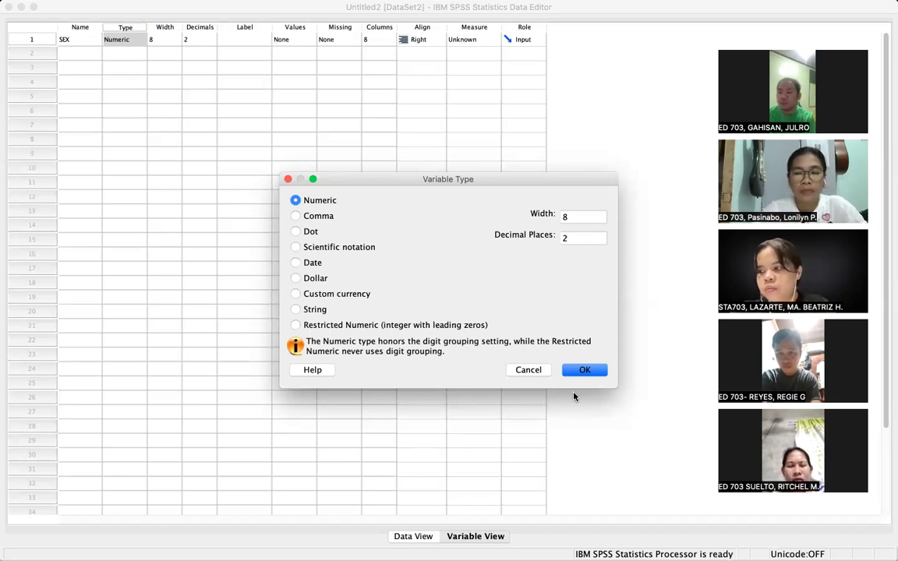
key("super+shift+3")
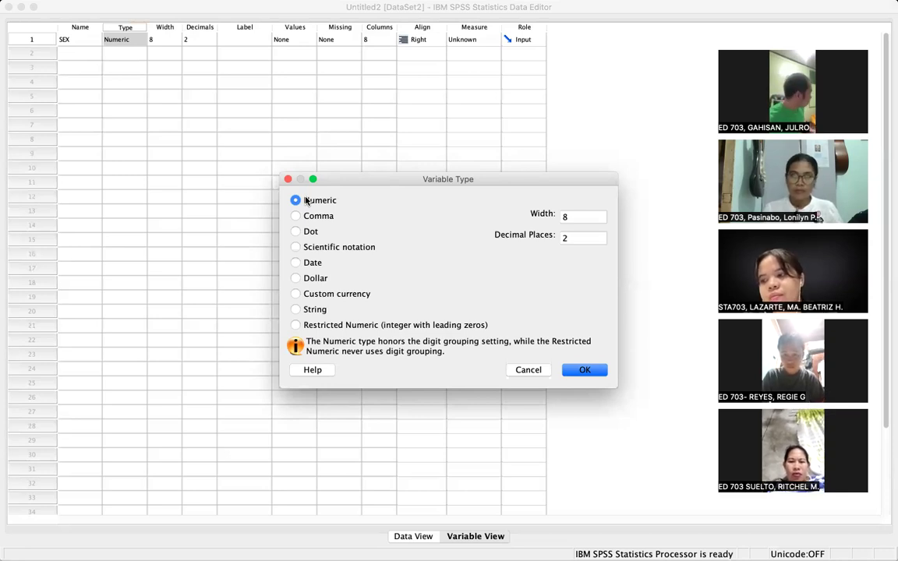
- Change SEX to a String variable and widen the Label column
left_click(295, 311)
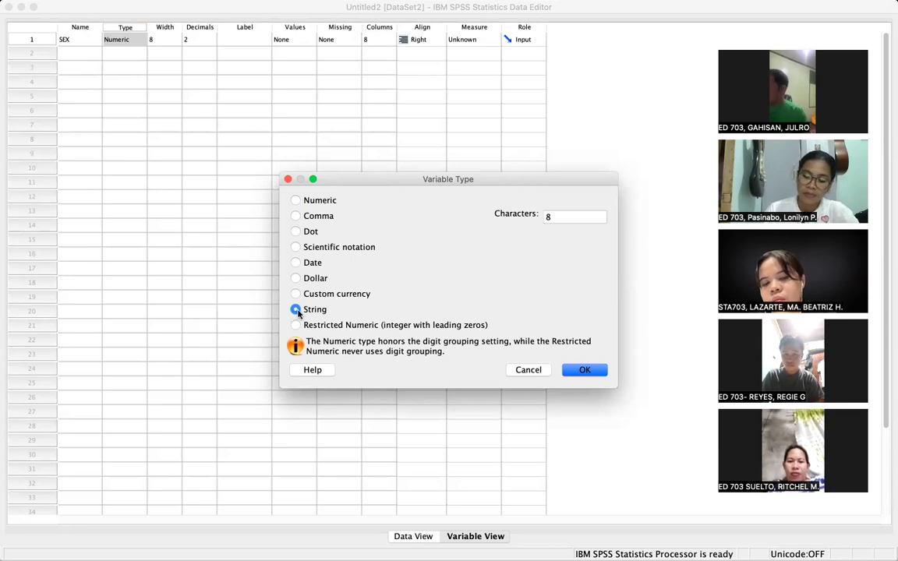
left_click(584, 370)
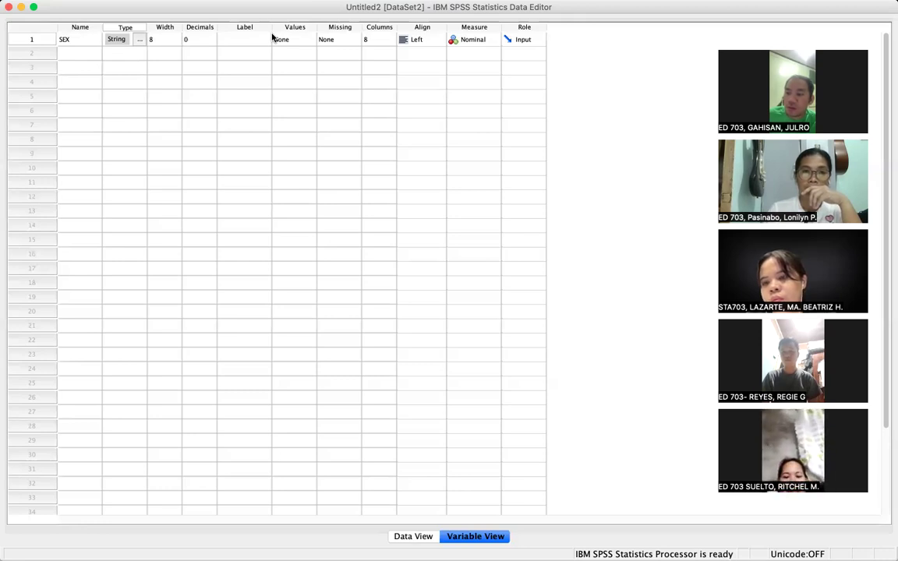
left_click_drag(270, 27, 306, 34)
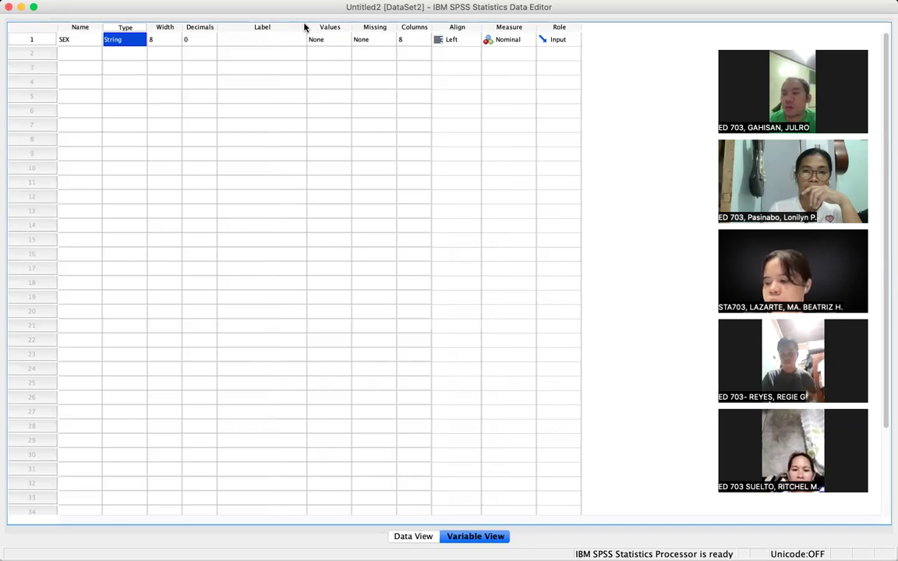
- Bring up the Value Labels dialog from SEX's Values cell
left_click(342, 40)
left_click(343, 40)
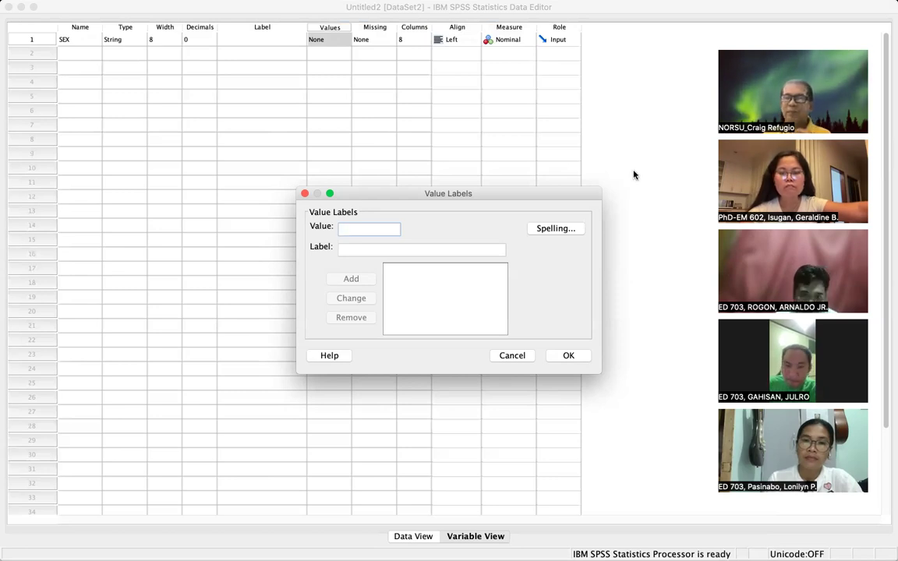
- Add the value label 1 = 'Male' for SEX
key("super+shift+3")
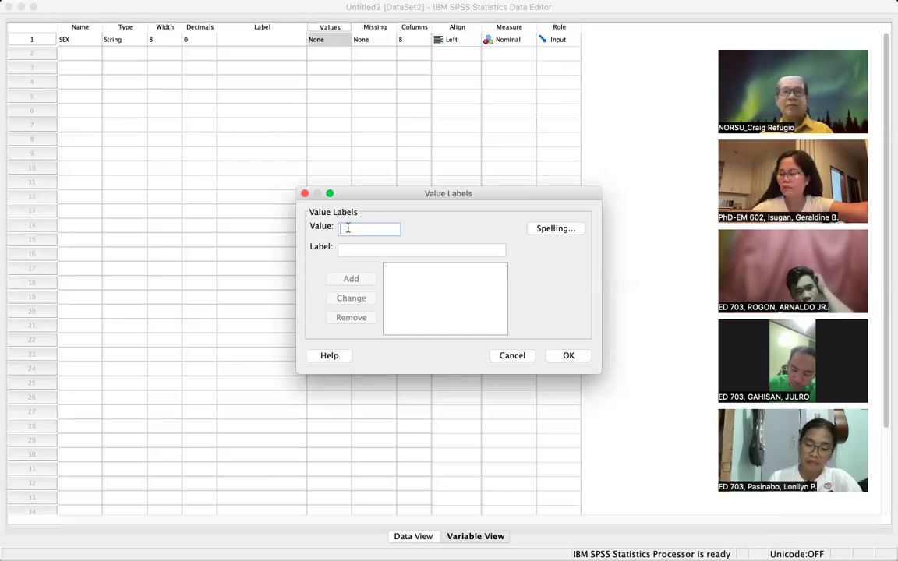
type("1")
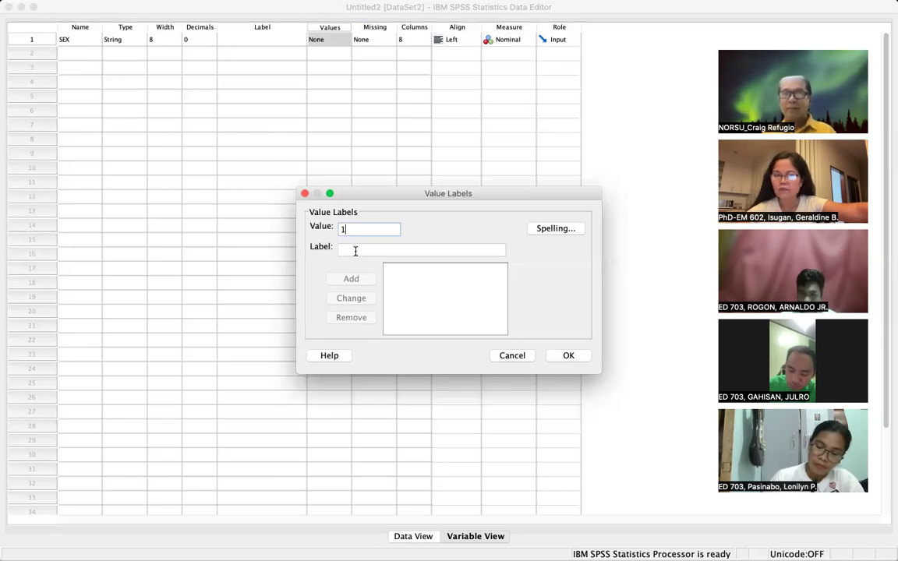
left_click(348, 250)
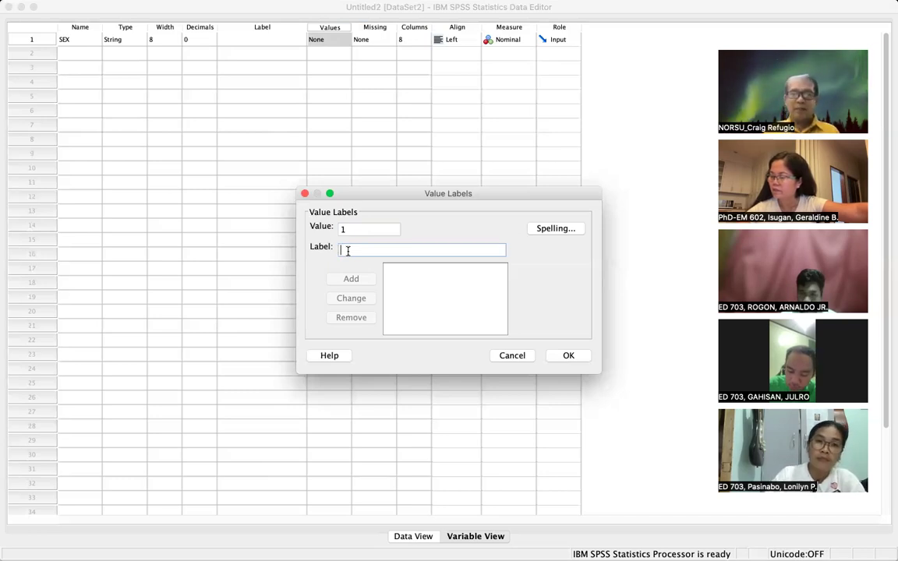
type("MAL")
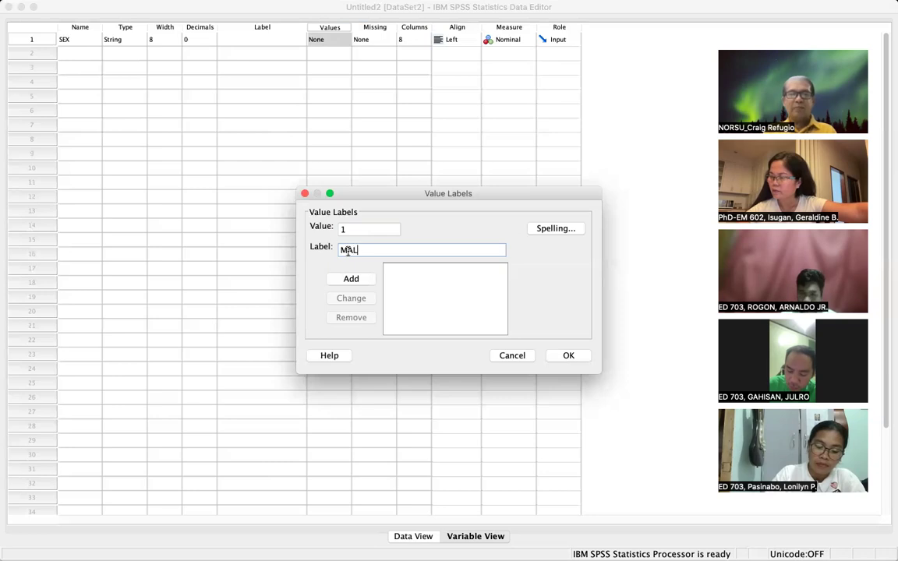
key("BackSpace")
key("BackSpace")
type("ale")
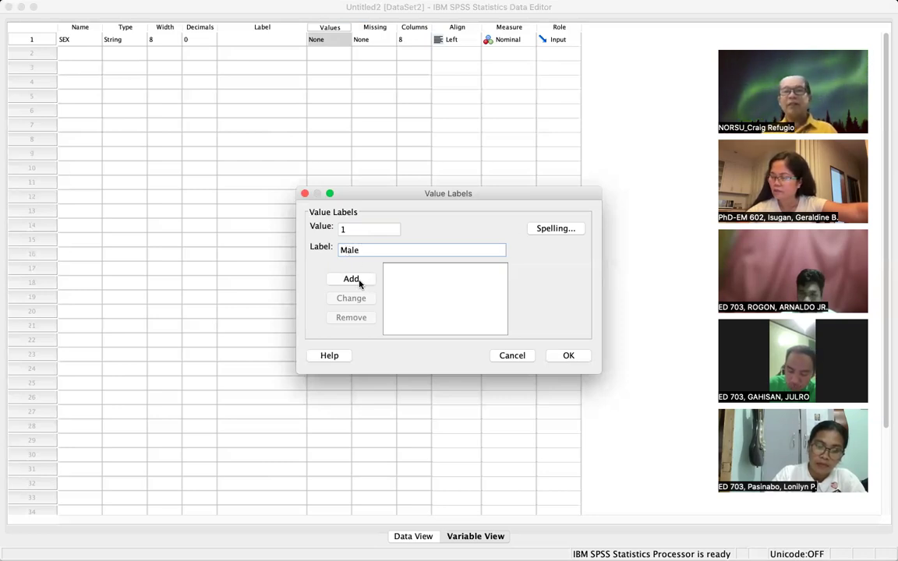
left_click(360, 283)
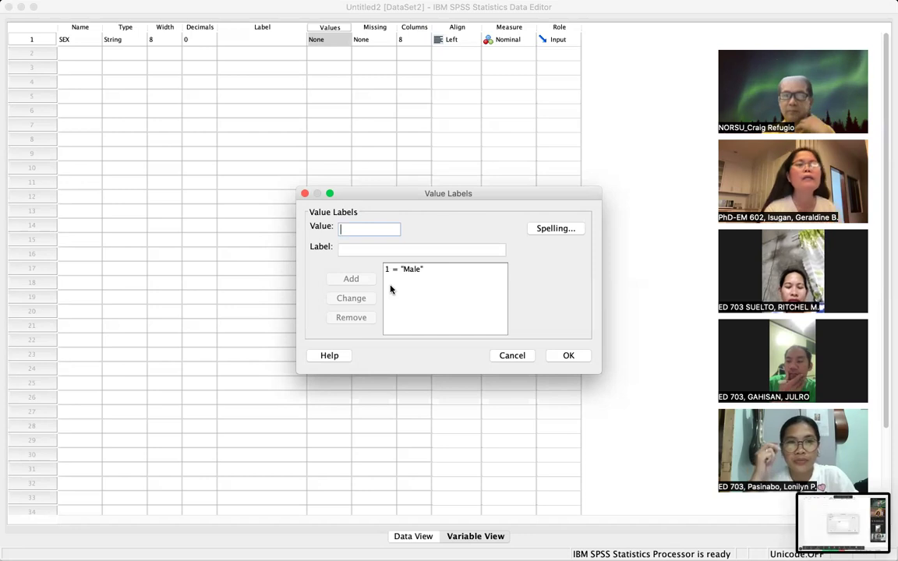
- Select the 1 = 'Male' entry in the value-label list
left_click(488, 274)
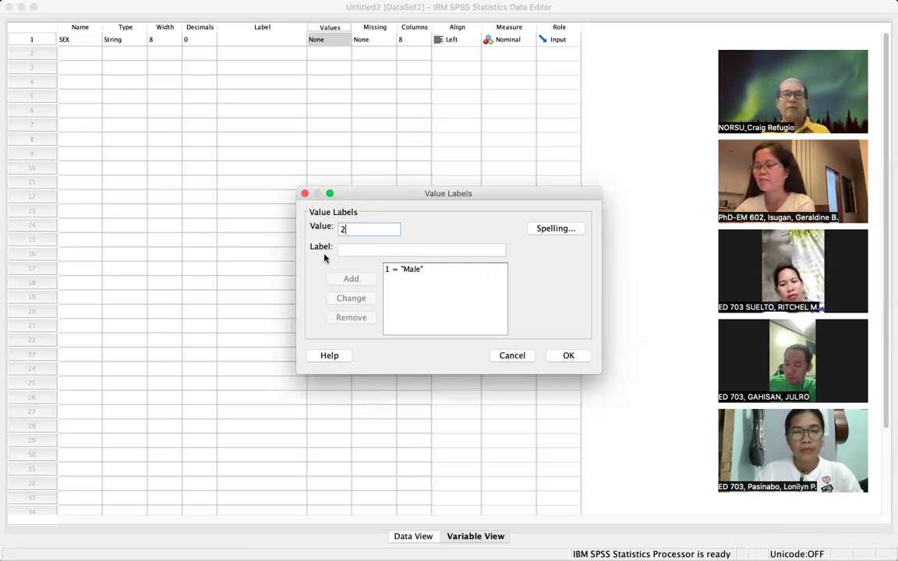
- Add the value label 2 = 'Female' and select it in the list
left_click(353, 248)
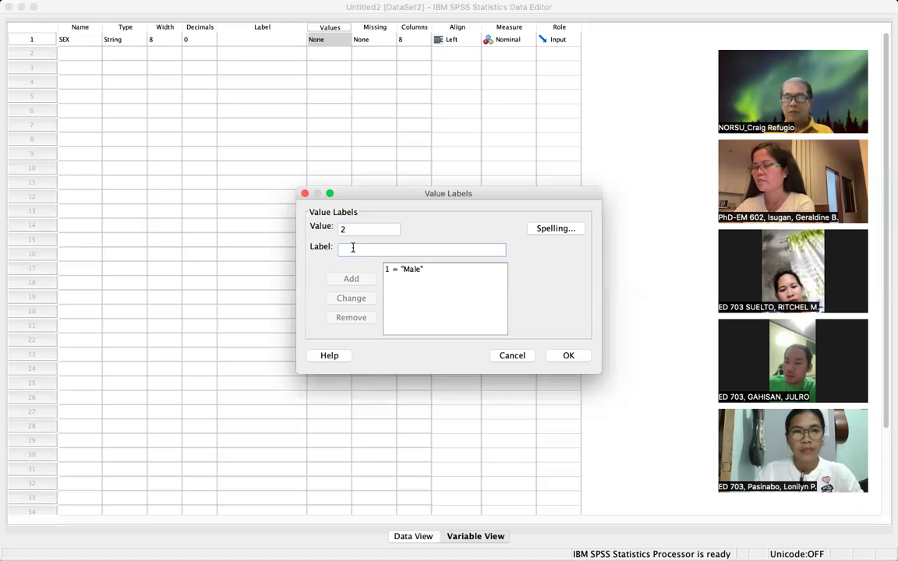
type("Female")
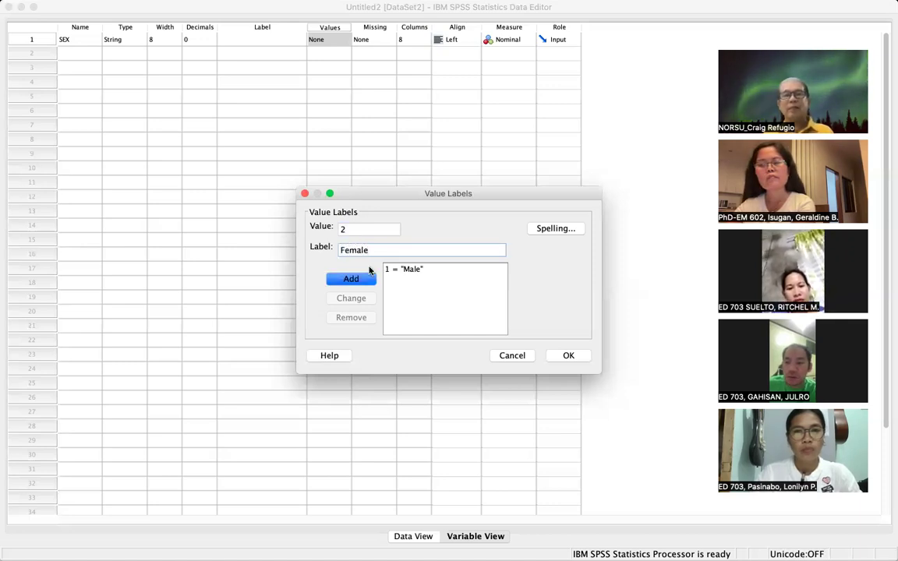
left_click(358, 281)
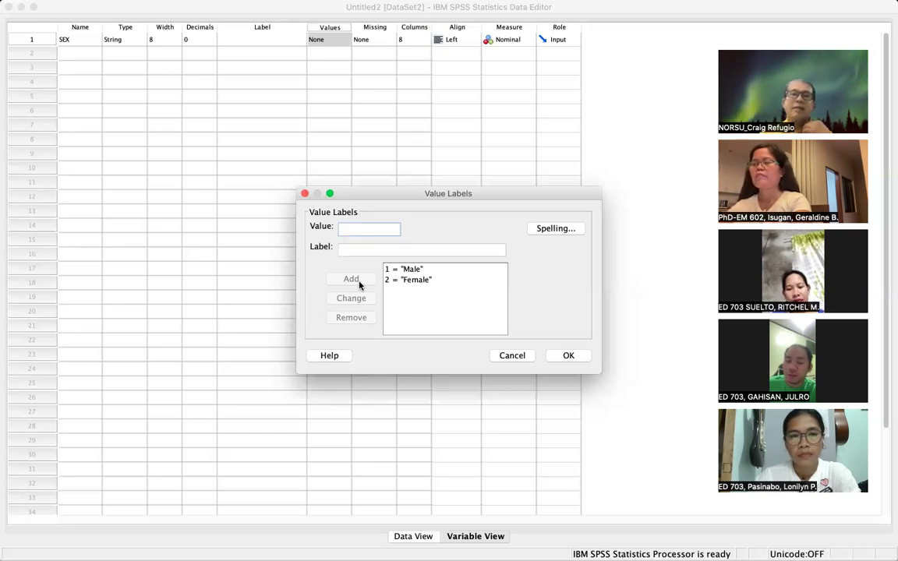
left_click(415, 281)
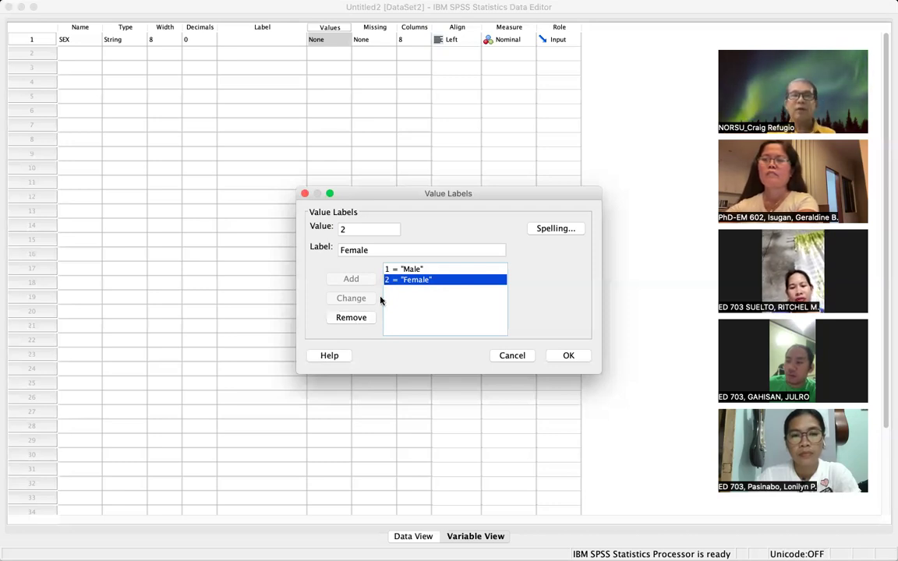
- Keep the label text as 'Female' and confirm SEX's labels 1 = Male, 2 = Female
left_click(376, 249)
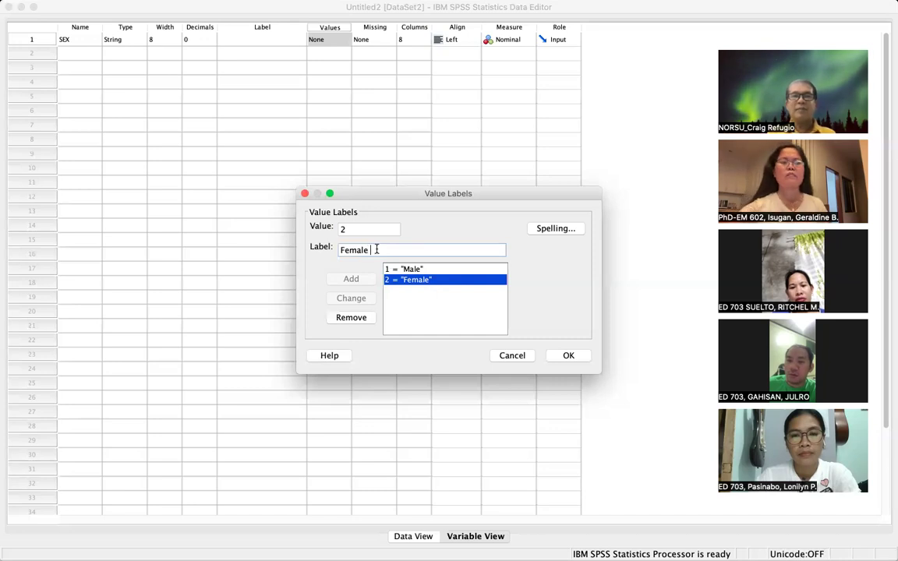
type("a")
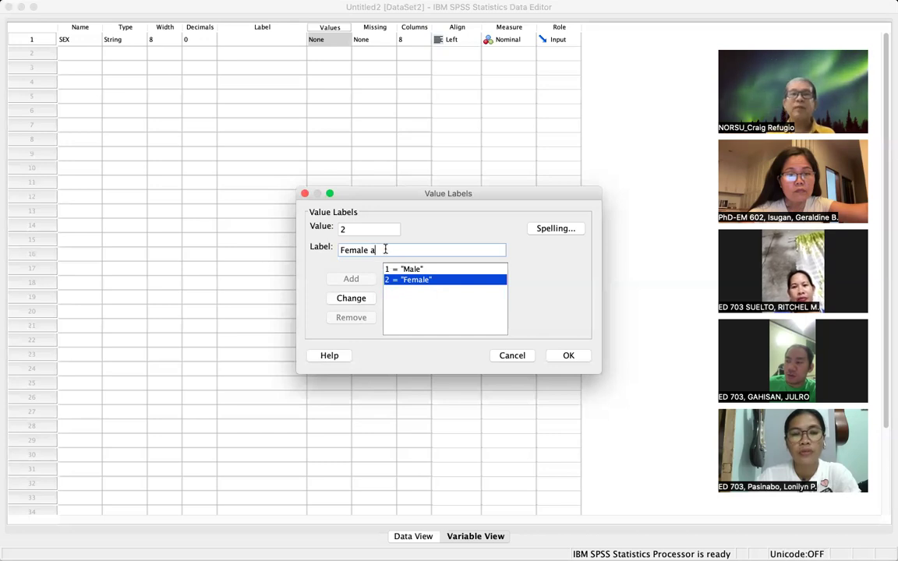
key("BackSpace")
key("BackSpace")
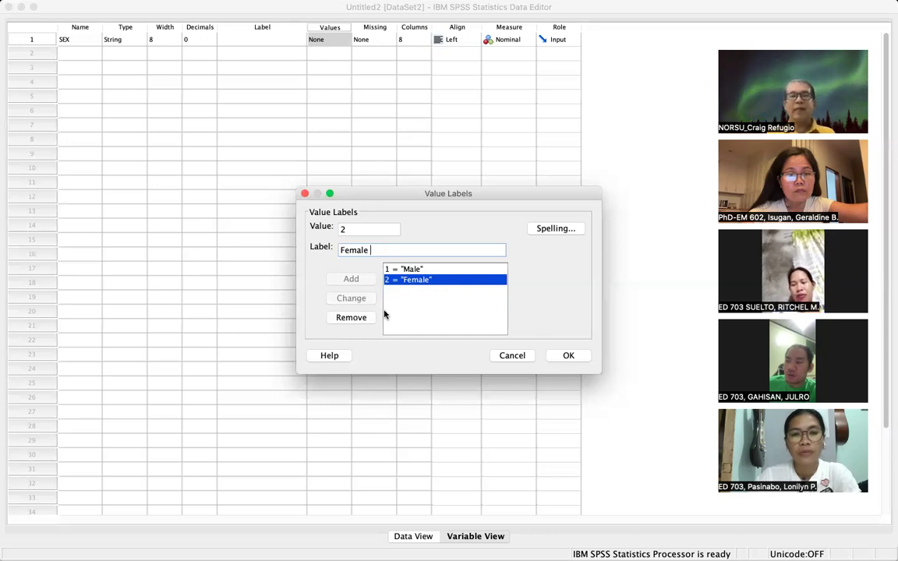
left_click(575, 357)
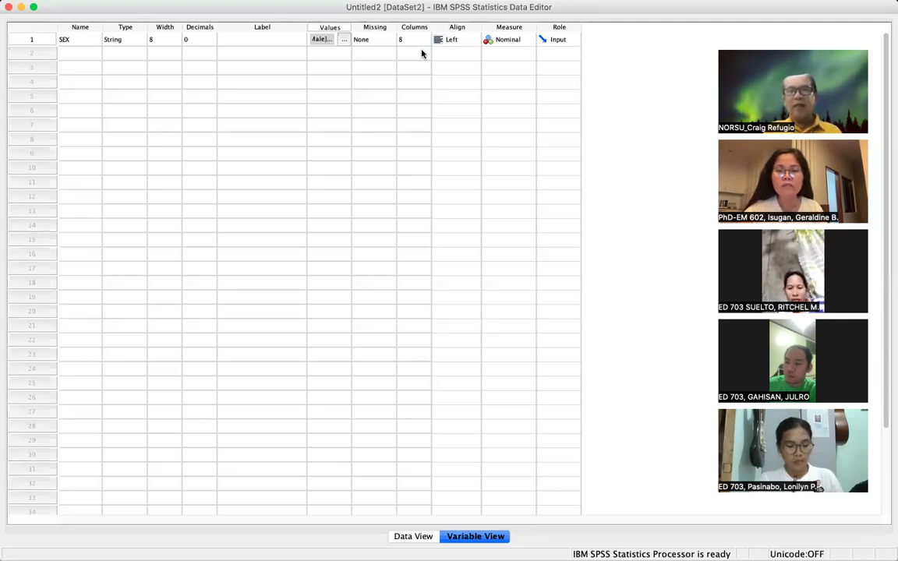
- Set the SEX variable's Align cell to Center and screenshot the editor
left_click(473, 40)
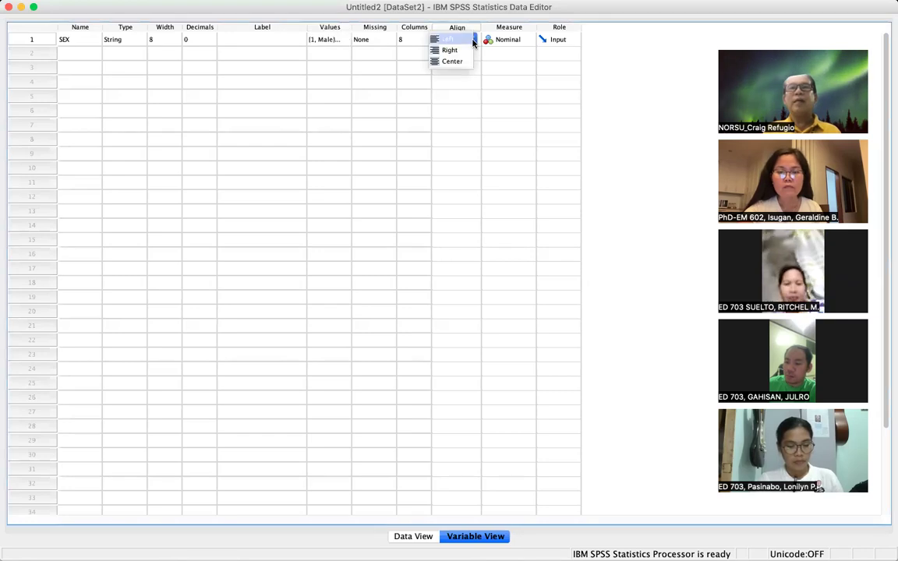
left_click(457, 60)
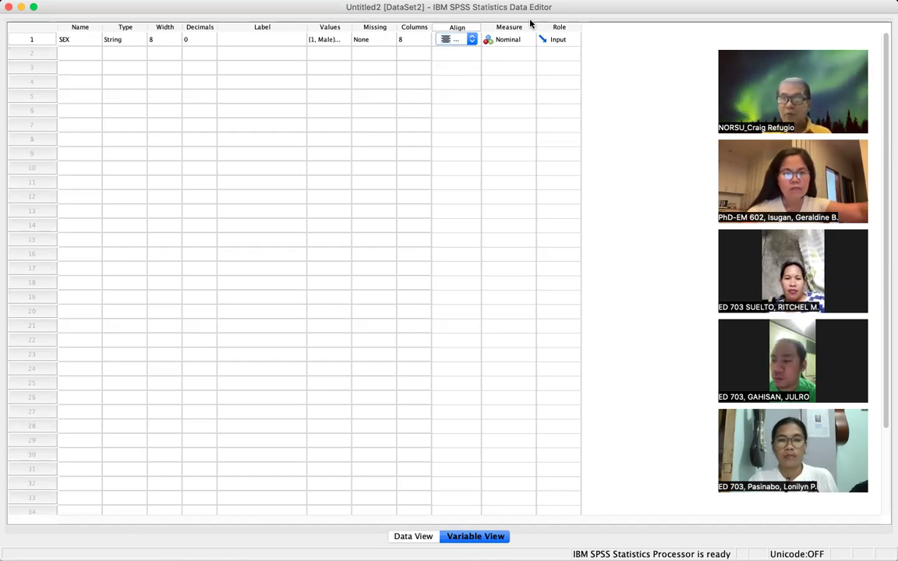
key("super+shift+3")
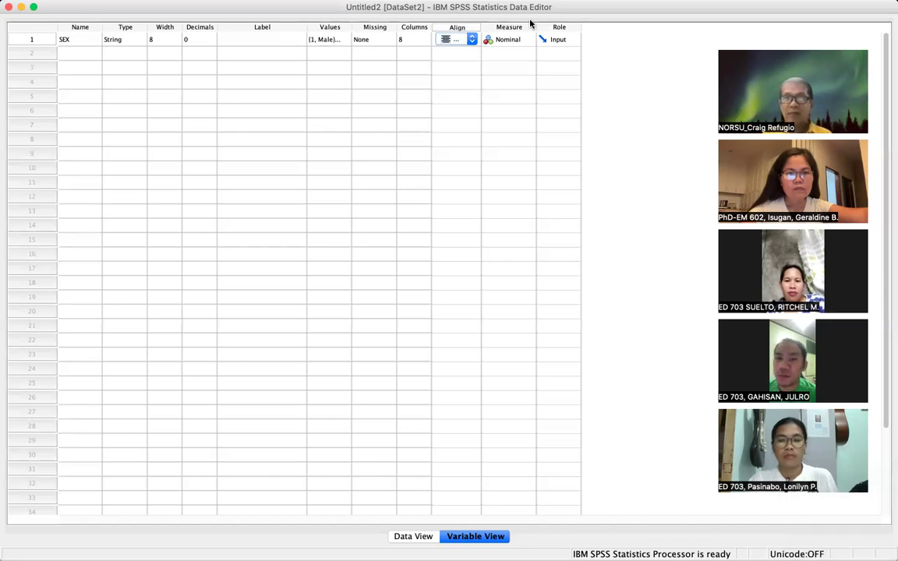
mouse_move(521, 7)
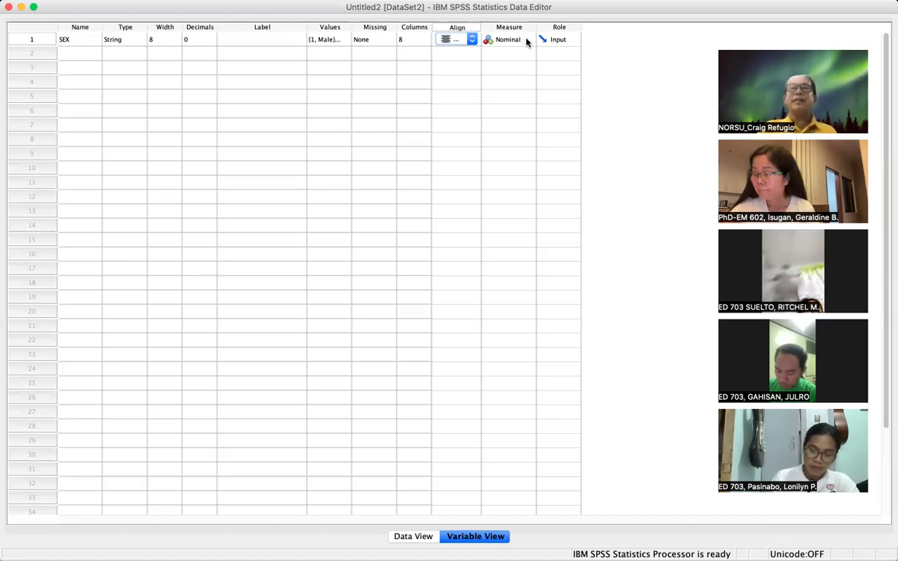
- Keep SEX's measure as Nominal and reopen its Male/Female value labels for review
left_click(527, 41)
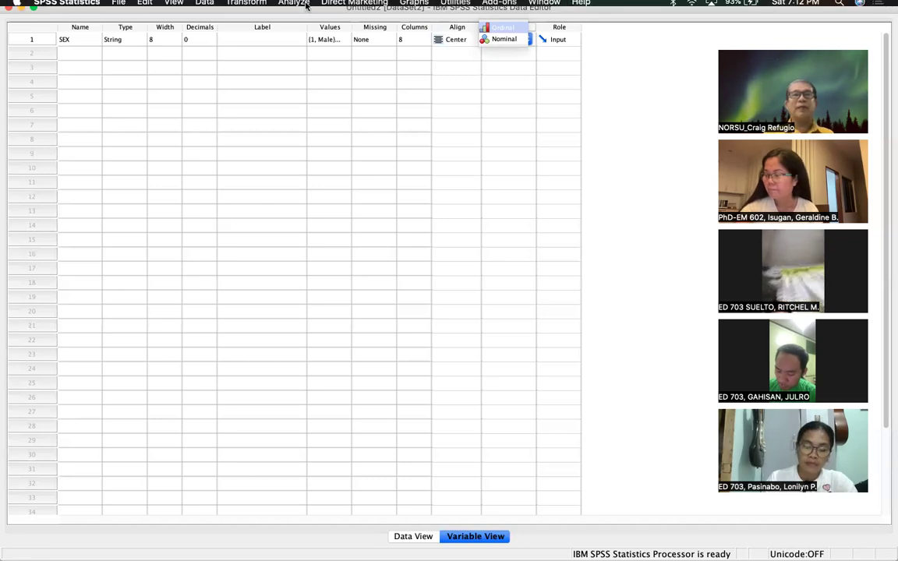
left_click(338, 45)
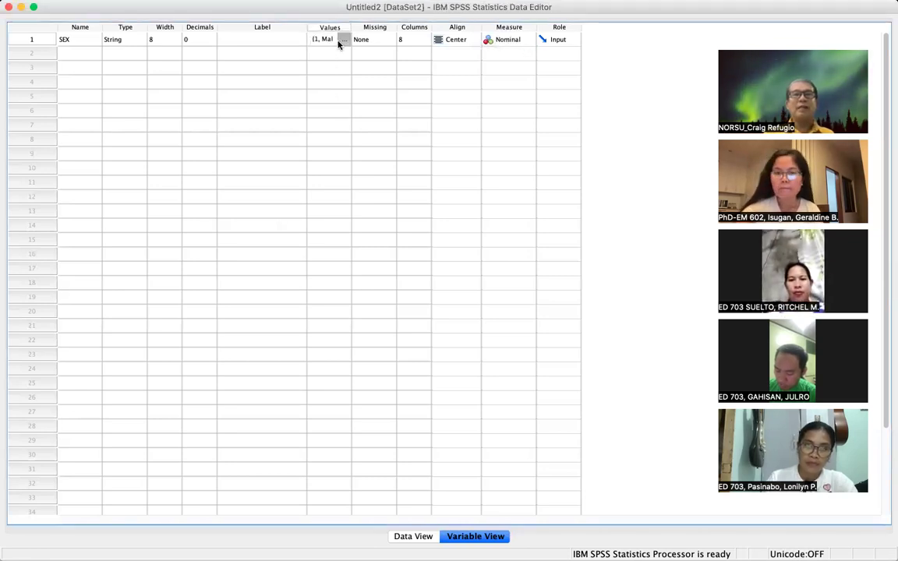
left_click(339, 44)
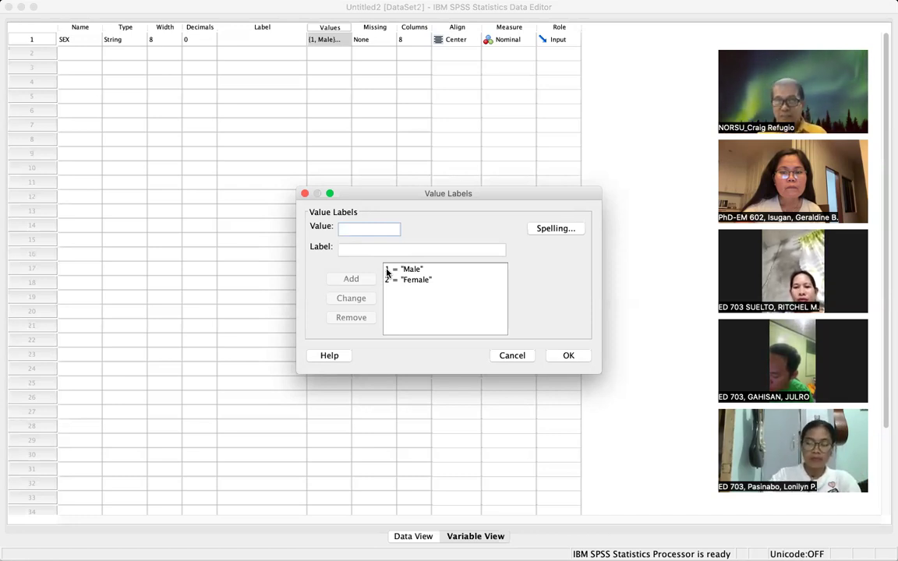
- Close SEX's Value Labels dialog, leaving 1 = Male and 2 = Female unchanged
left_click(569, 357)
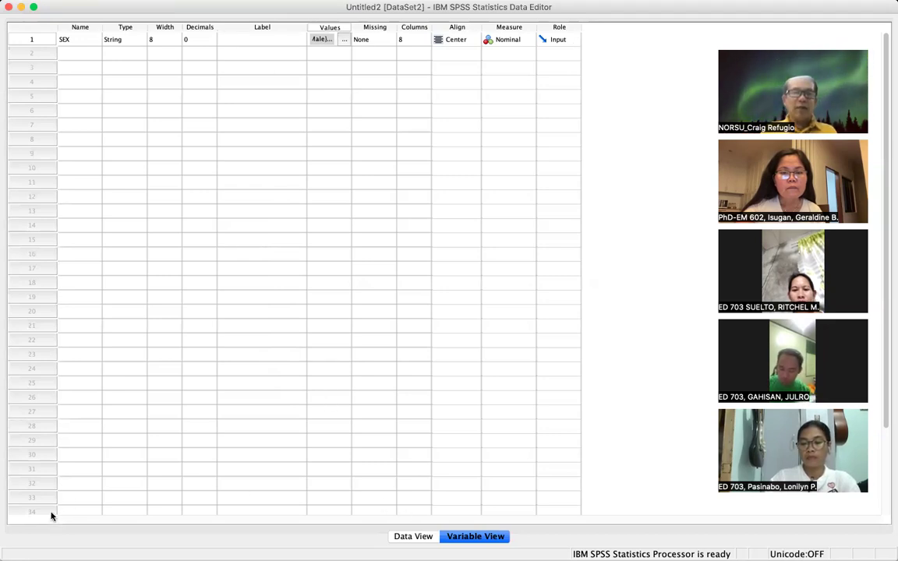
left_click(419, 539)
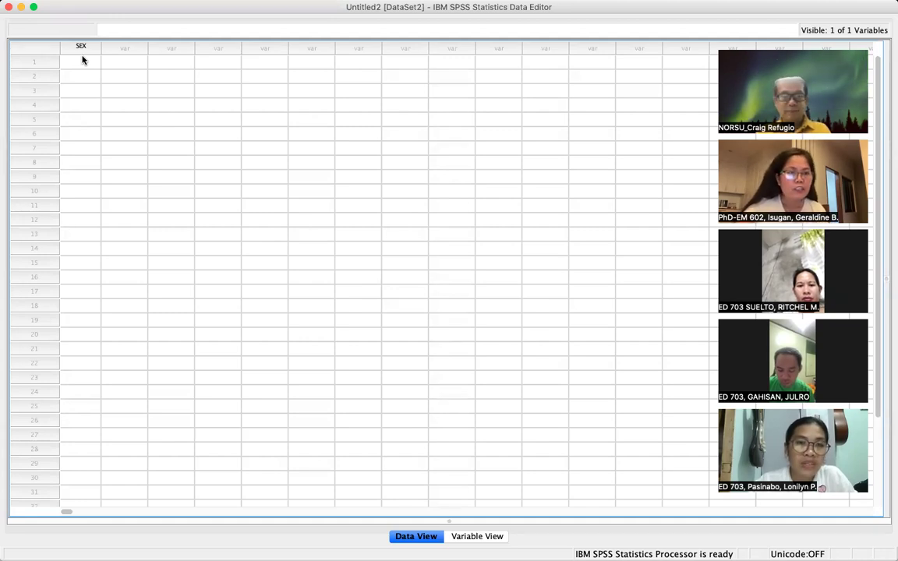
key("super+shift+4")
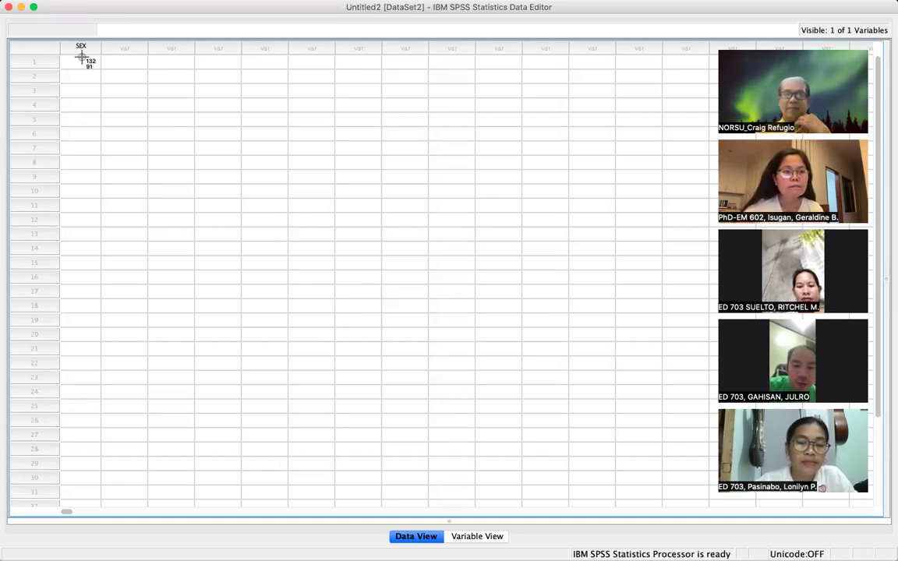
key("Escape")
left_click(477, 536)
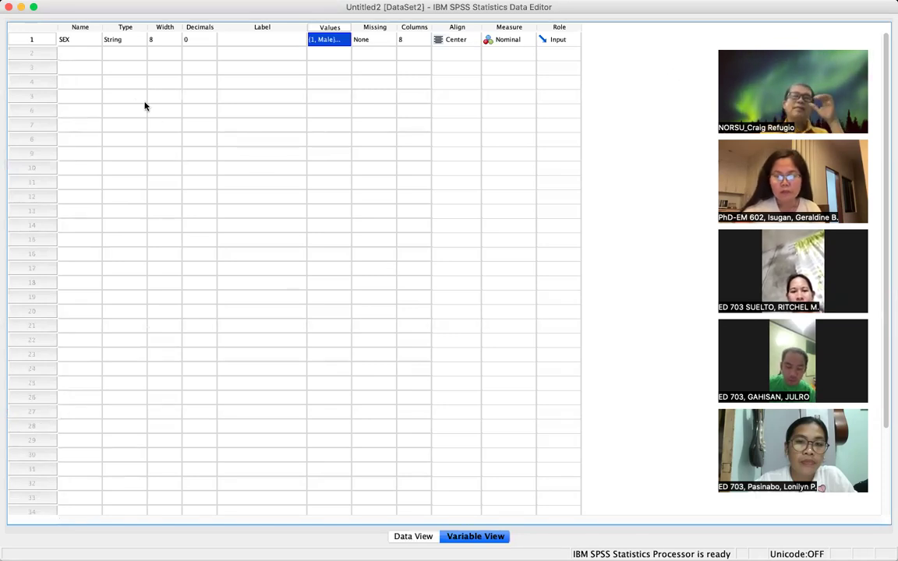
- Select row 2's Name cell in Variable View for a second variable
left_click(72, 55)
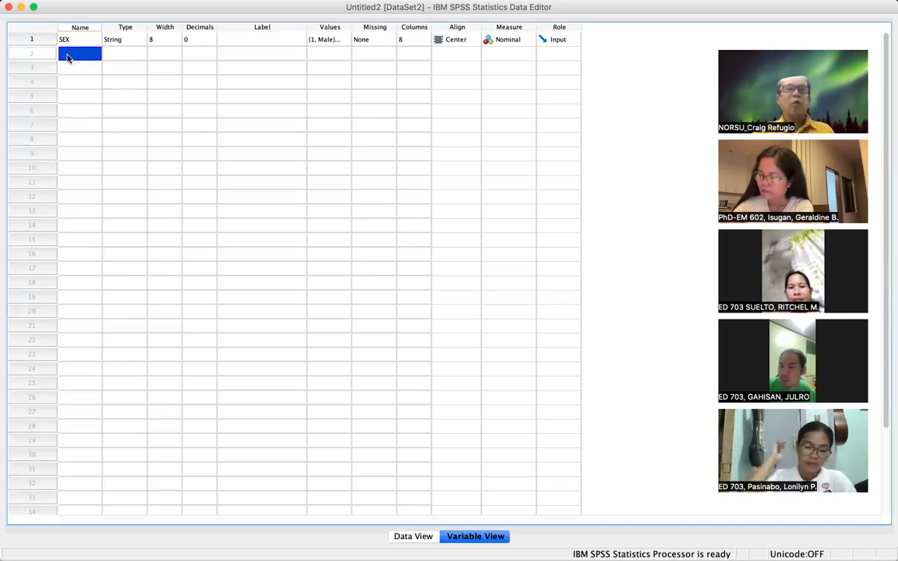
- Name the second variable CivStat, correcting the CiStat typo, and commit it
double_click(67, 56)
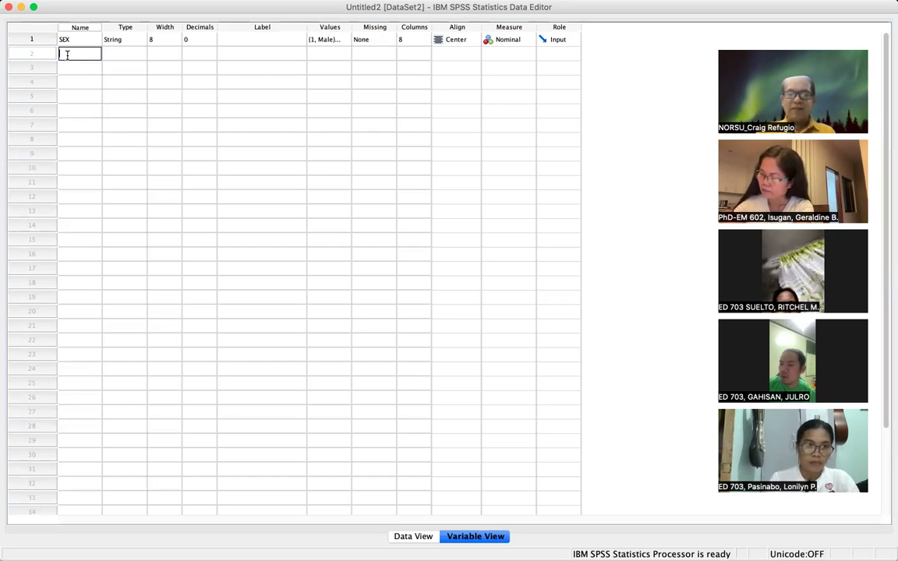
type("C")
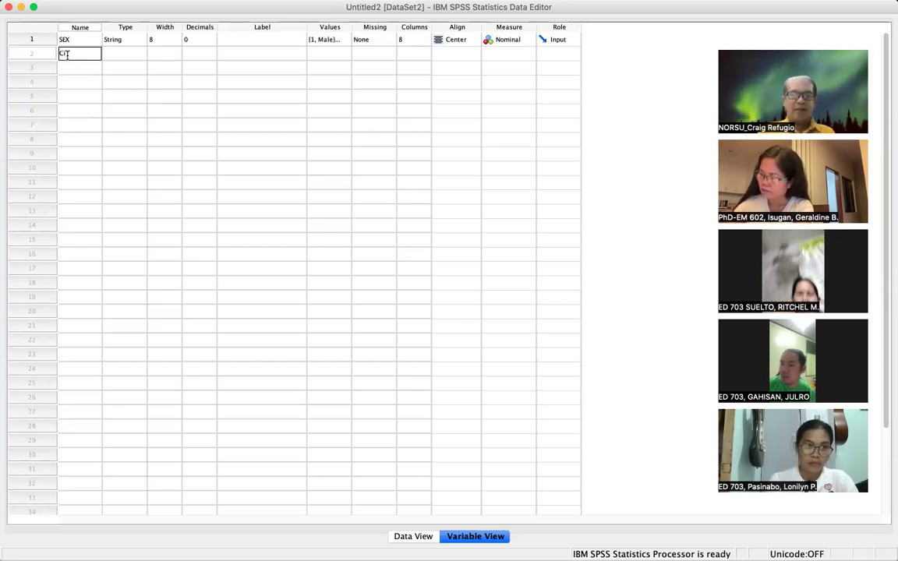
type("iStat")
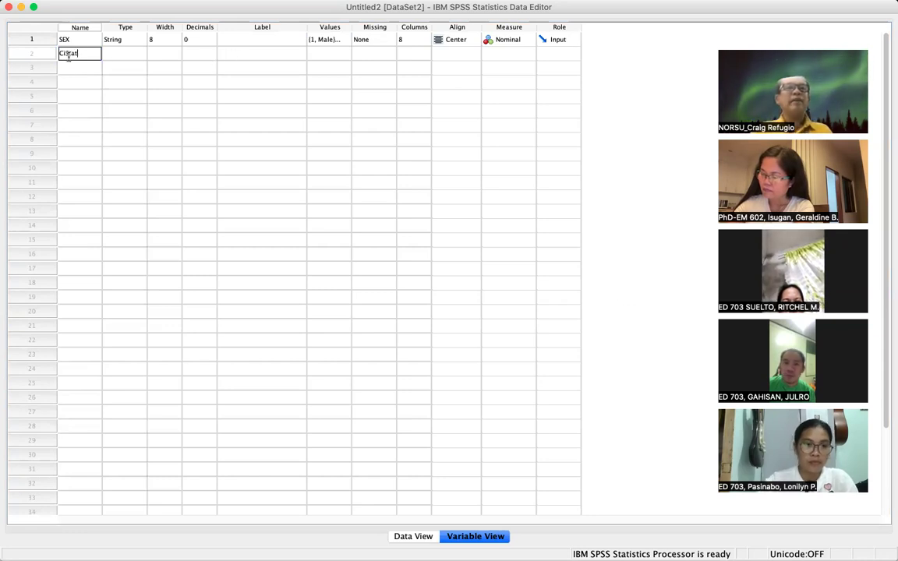
left_click(65, 52)
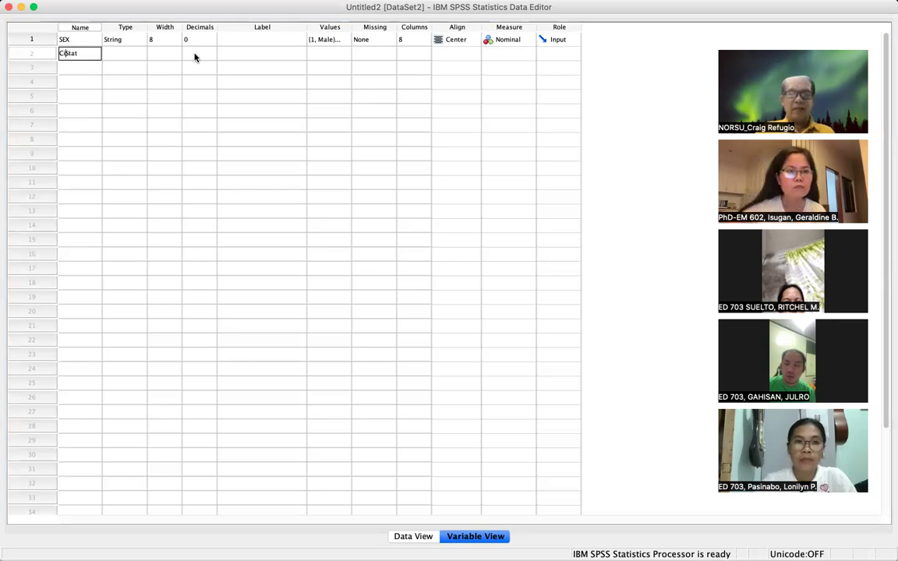
type("v")
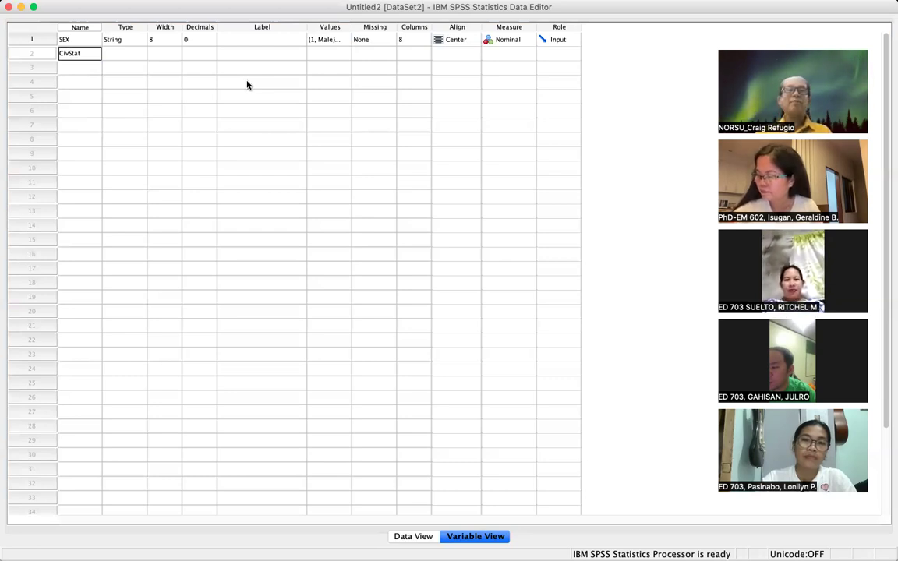
left_click(138, 55)
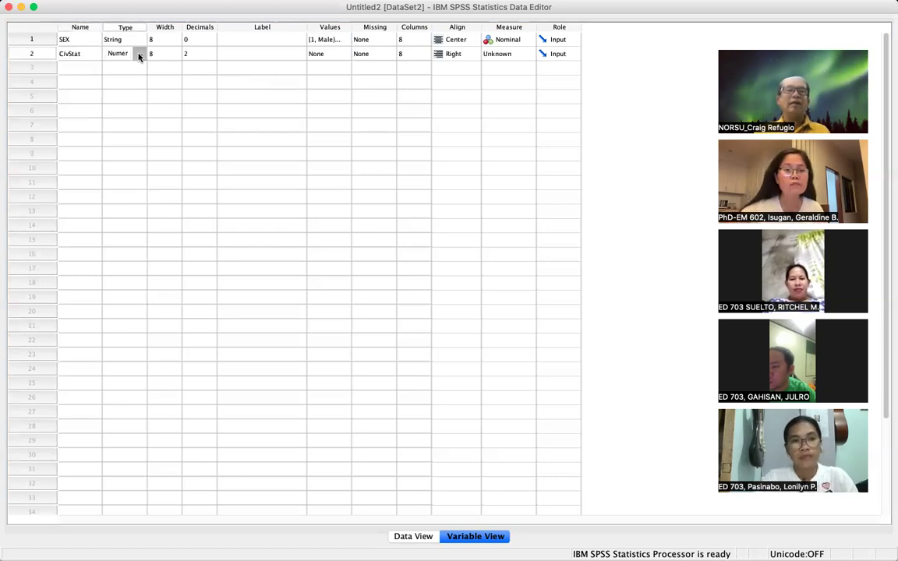
- Change CivStat's variable type from Numeric to String
left_click(138, 55)
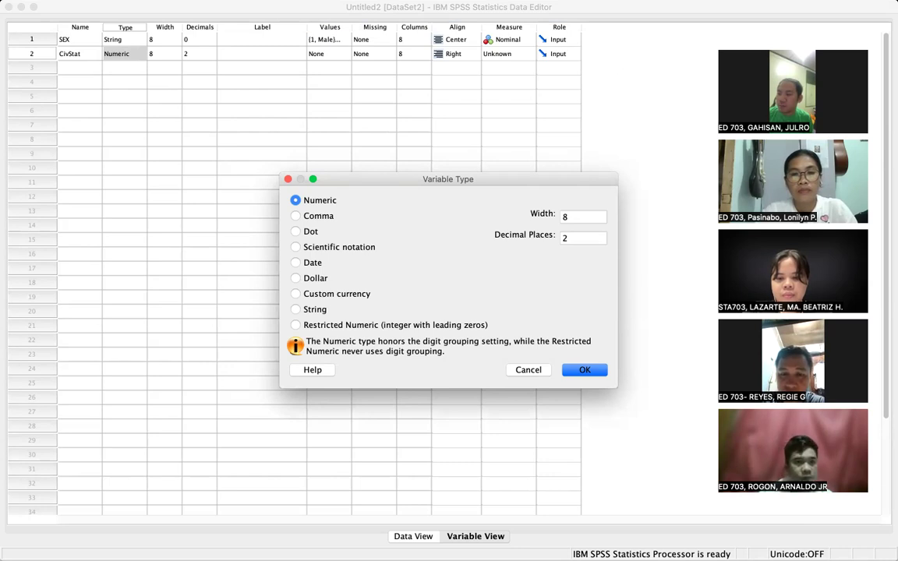
key("super+shift+3")
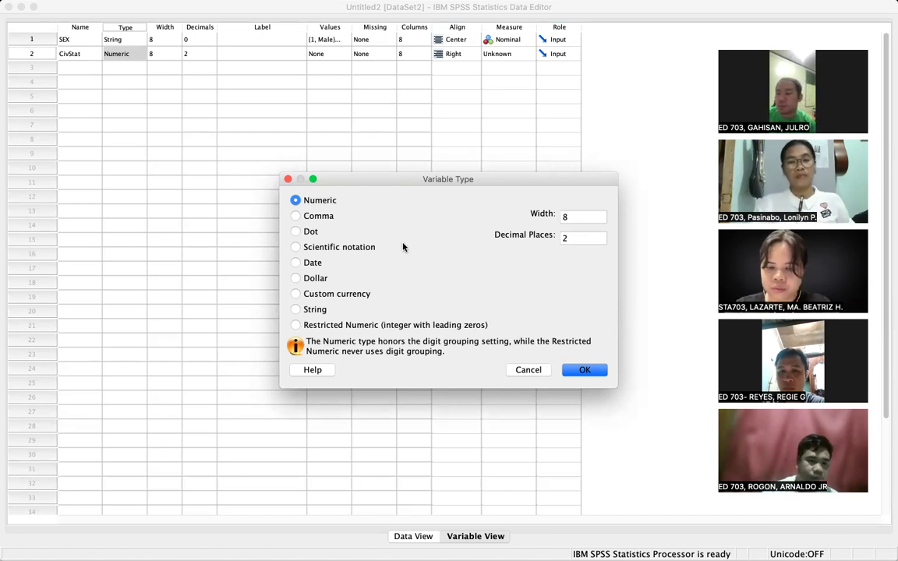
left_click(296, 310)
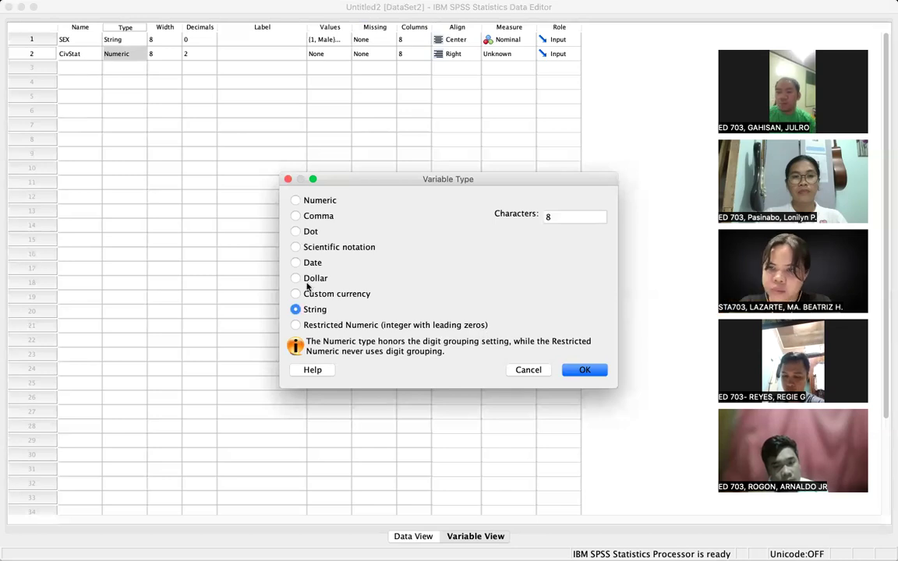
left_click(583, 370)
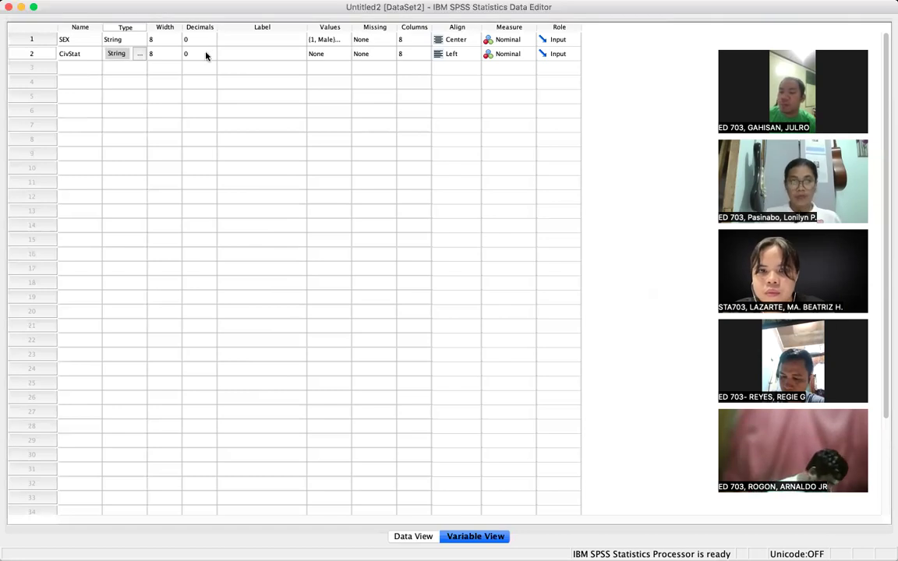
- Begin entering the label 'Civil Status' in CivStat's Label cell
left_click(232, 56)
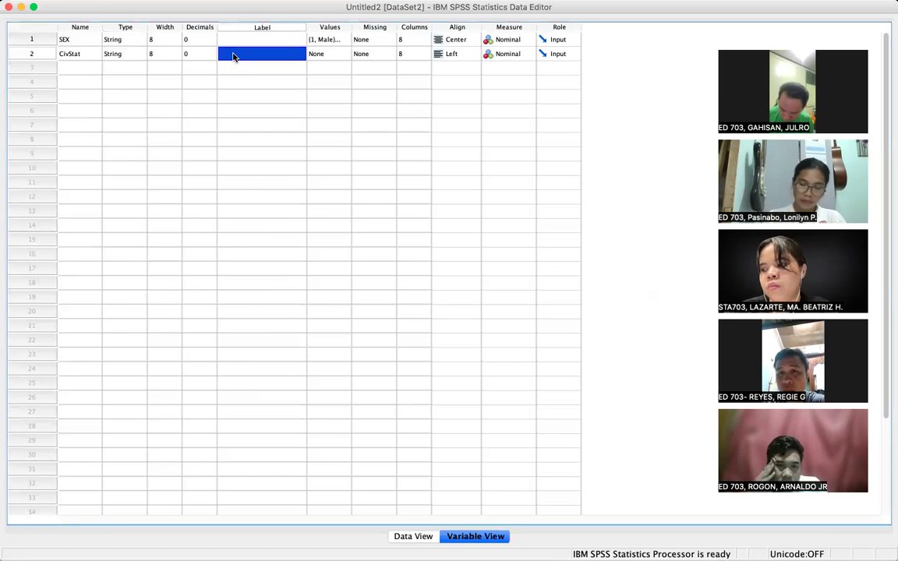
type("Civil Status")
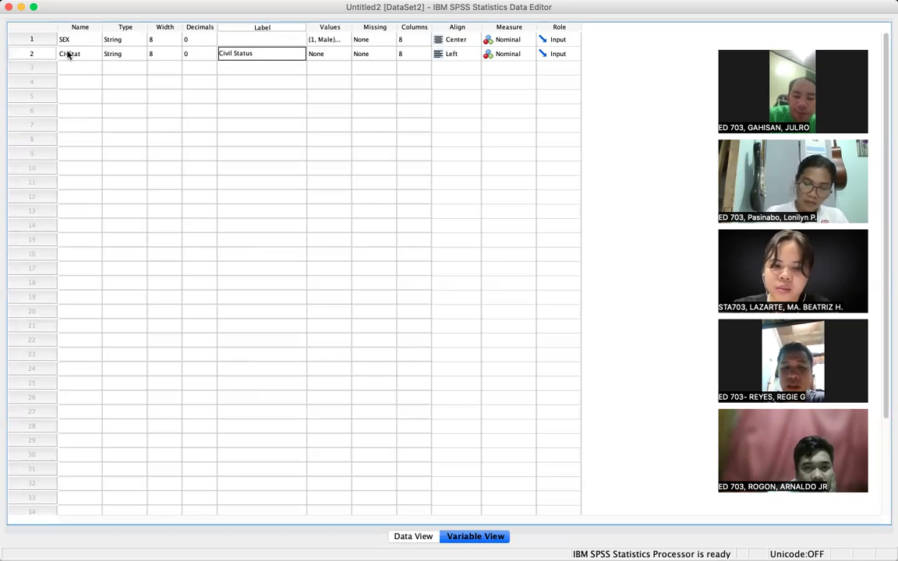
- Open CivStat's empty Value Labels dialog and take screenshots of it
left_click(345, 56)
left_click(345, 56)
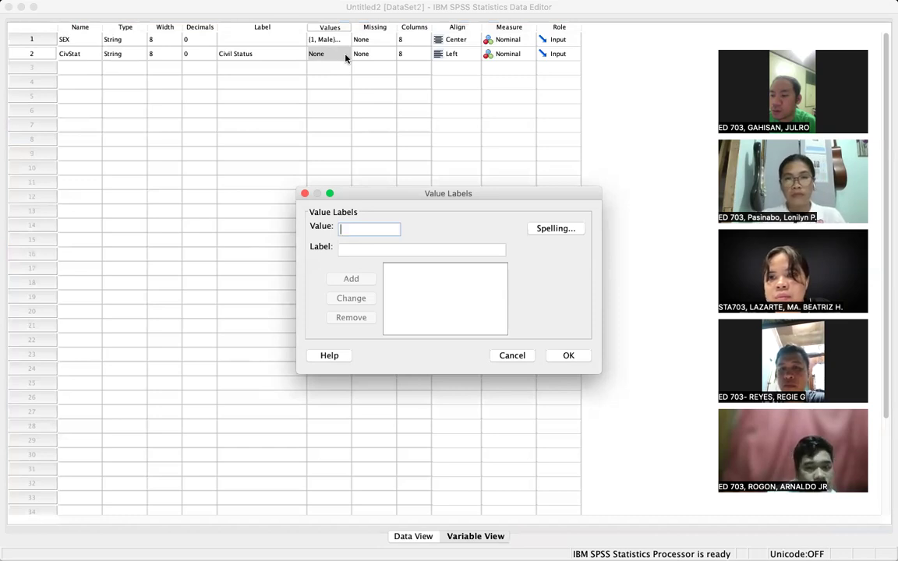
key("super+shift+3")
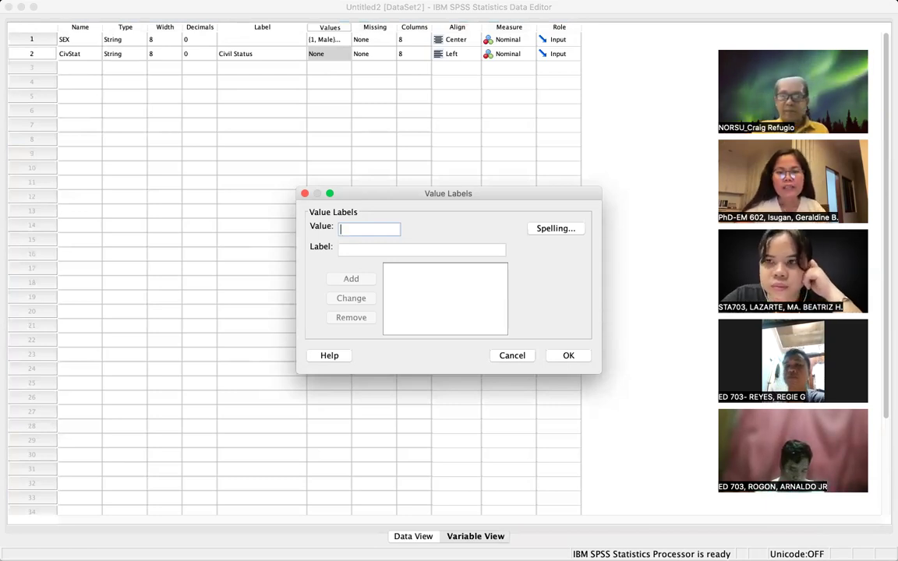
key("super+shift+3")
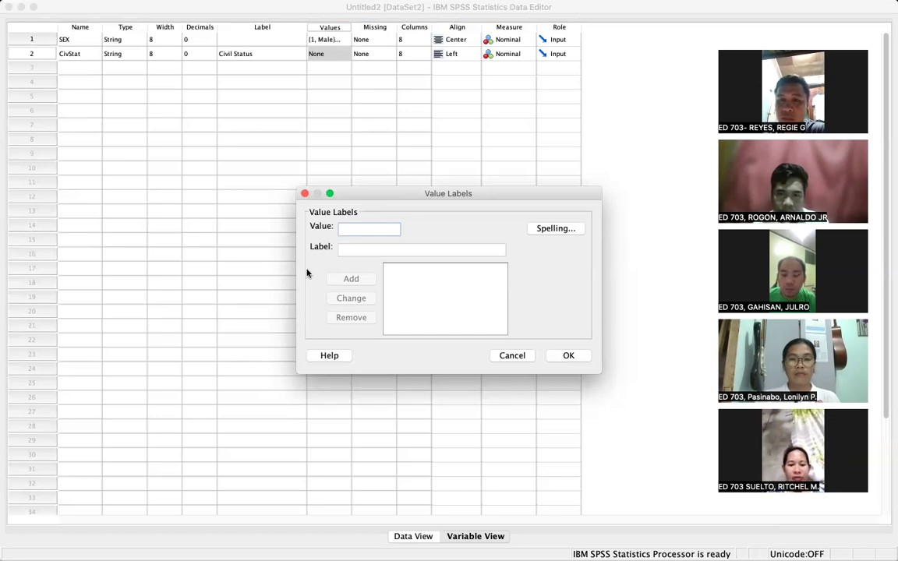
- Add CivStat value labels 1 = Single and 2 = single
type("1")
left_click(345, 247)
type("Single")
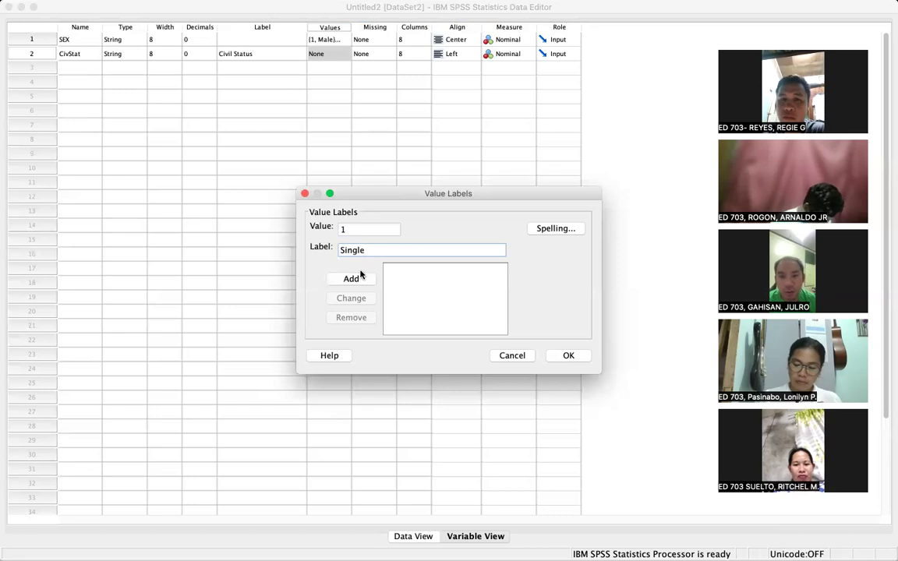
left_click(354, 278)
type("2")
left_click(346, 250)
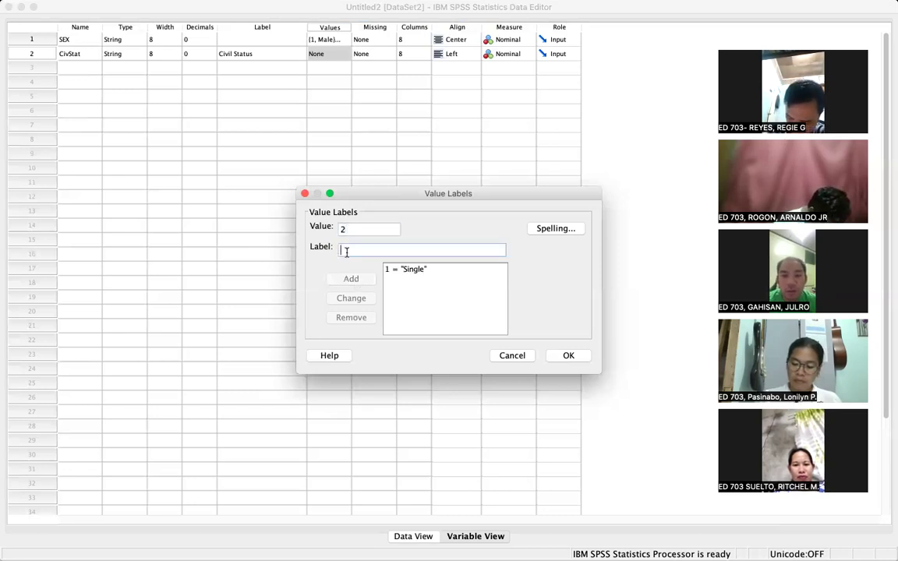
type("single")
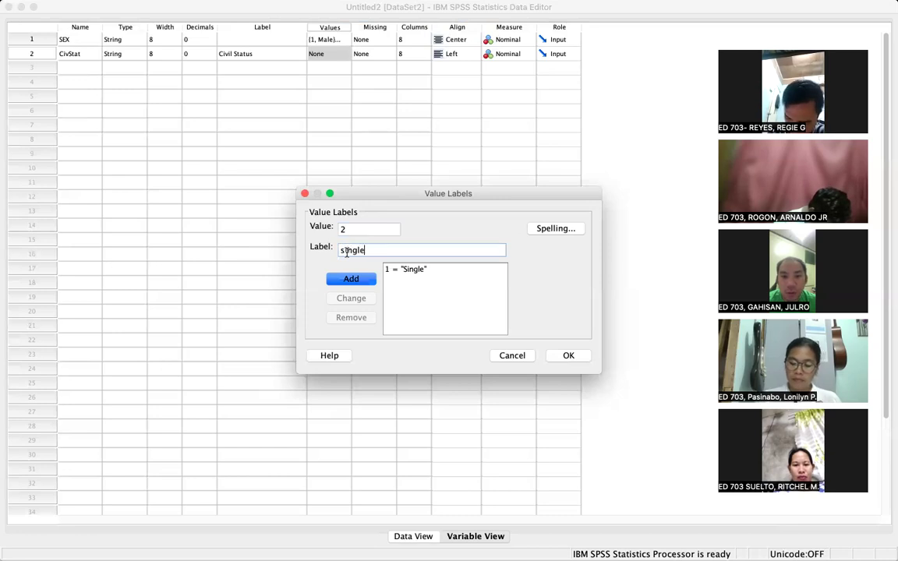
left_click(356, 280)
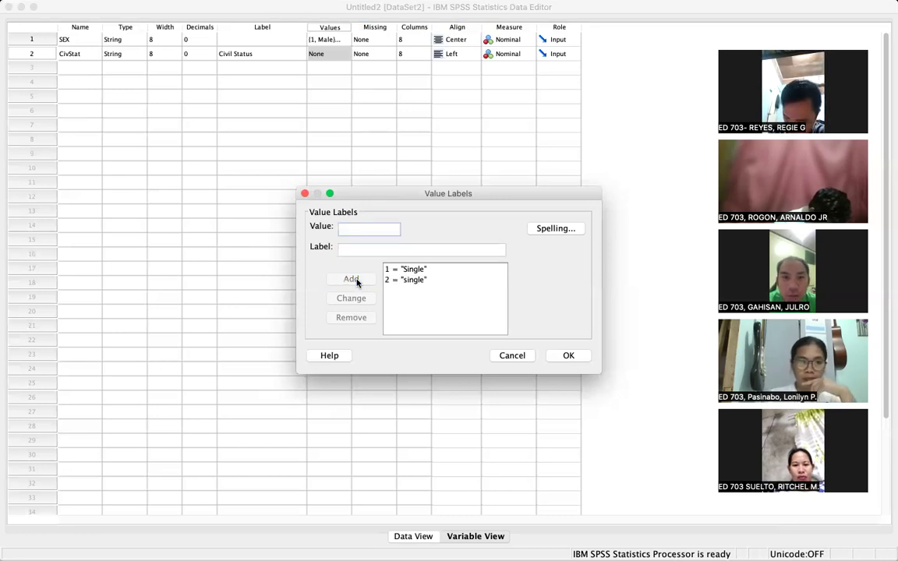
- Change value 2's label from 'single' to 'Married'
left_click(399, 281)
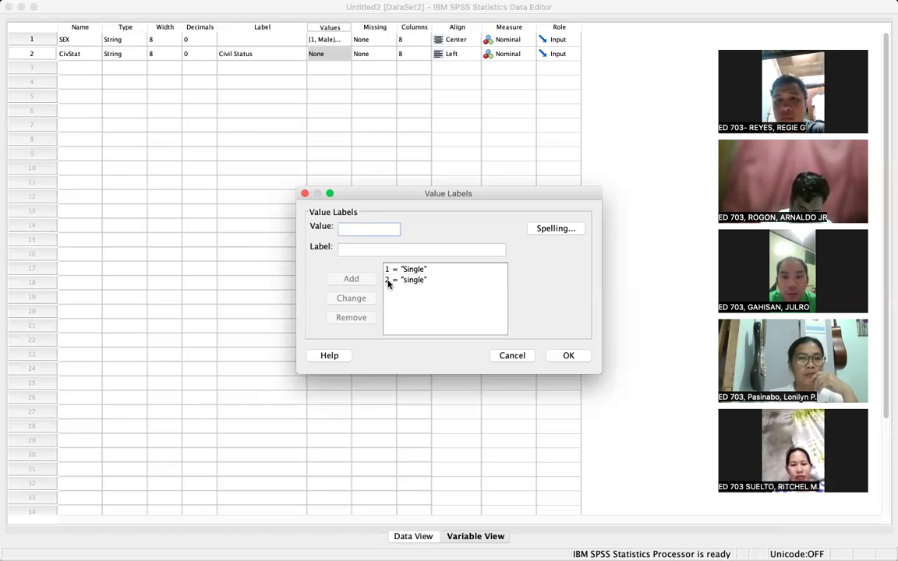
left_click(405, 280)
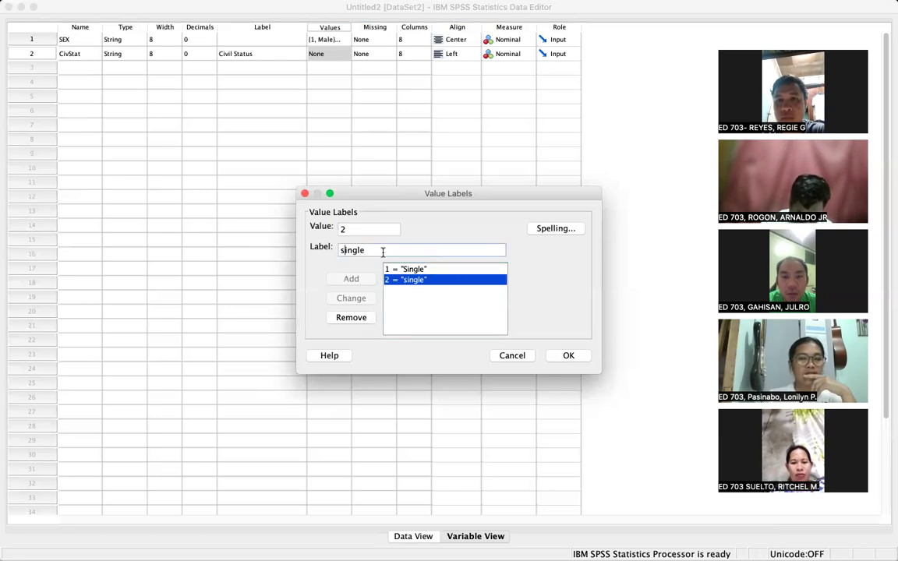
key("BackSpace")
key("BackSpace")
key("BackSpace")
key("BackSpace")
key("BackSpace")
key("BackSpace")
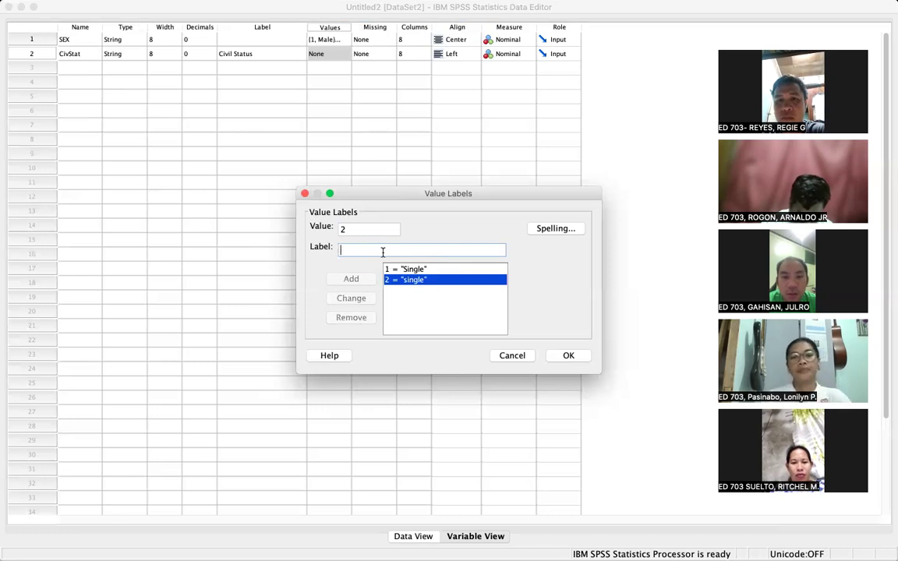
type("Married")
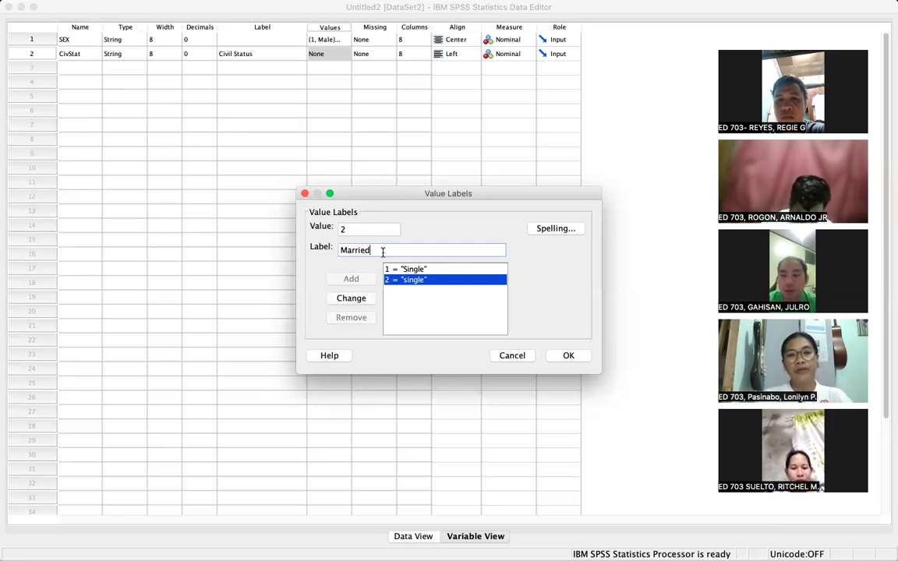
left_click(350, 298)
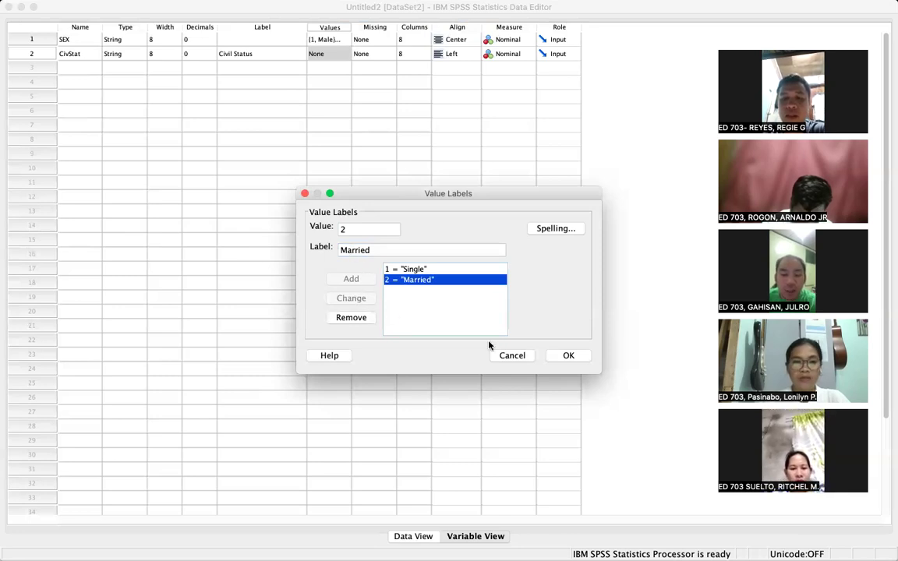
- Apply CivStat's corrected labels, reopen the editor, and add 3 = Separated
left_click(571, 356)
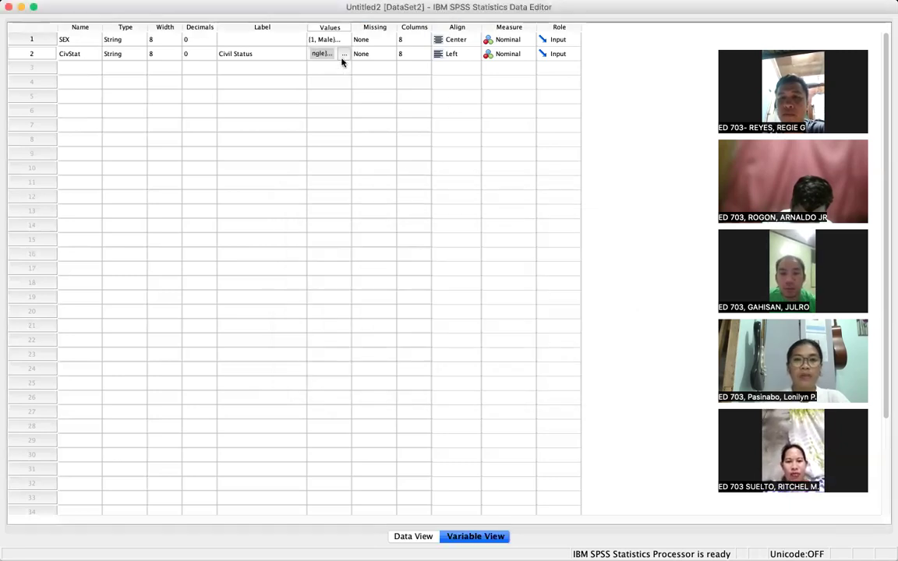
left_click(343, 54)
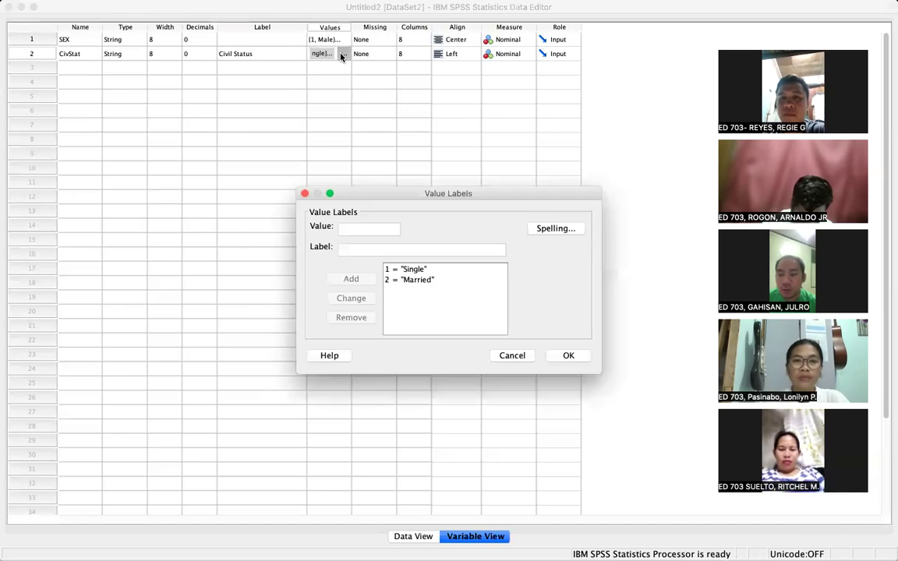
left_click(352, 250)
type("Separated")
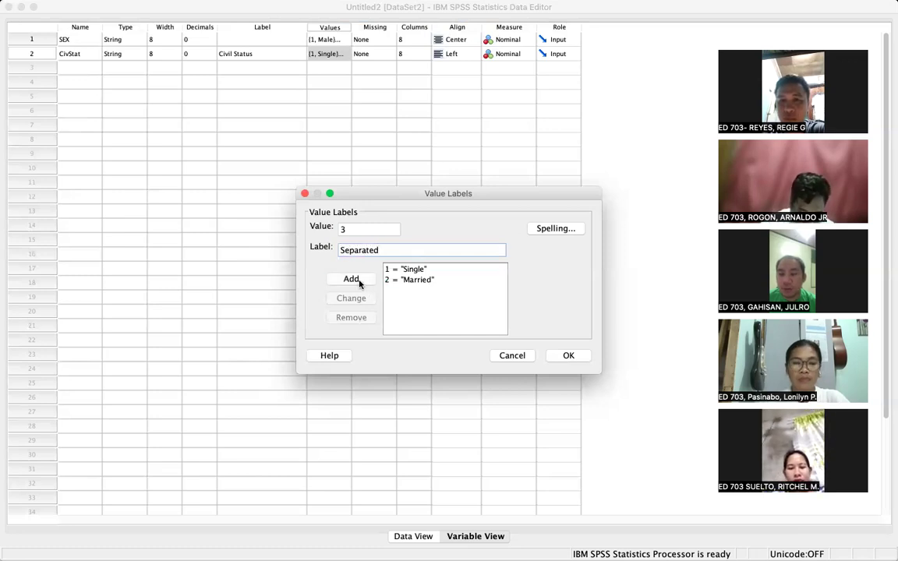
left_click(359, 282)
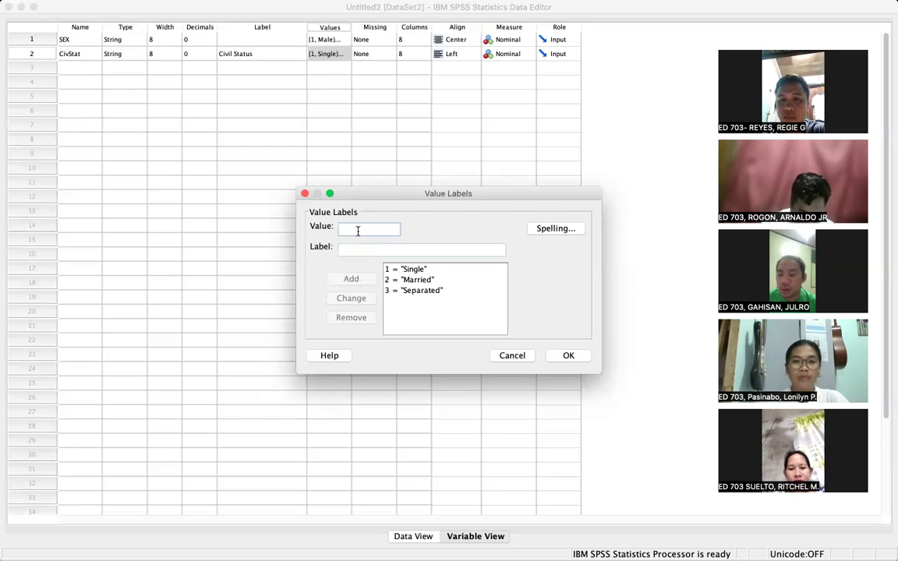
- Add CivStat value labels 4 = Widow and 5 = Widower
left_click(356, 250)
type("Widow")
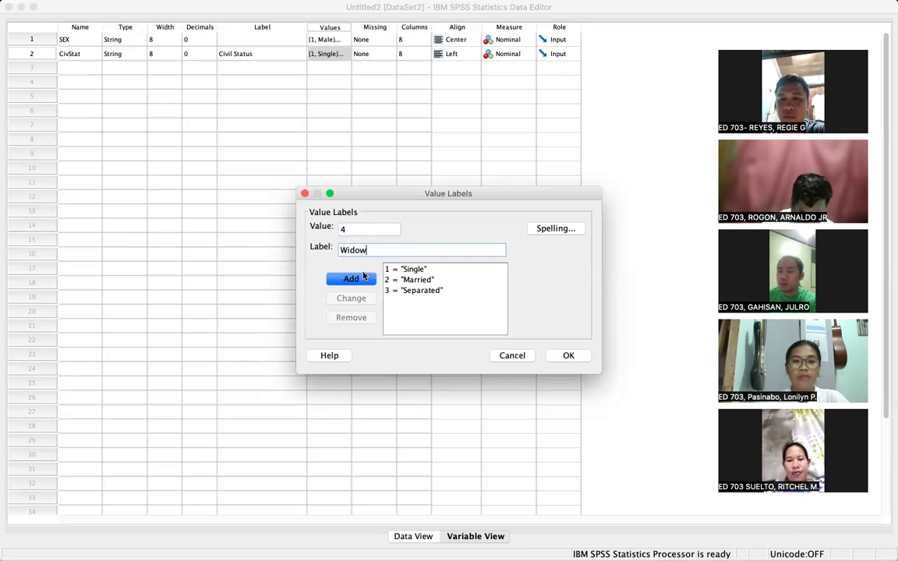
left_click(355, 279)
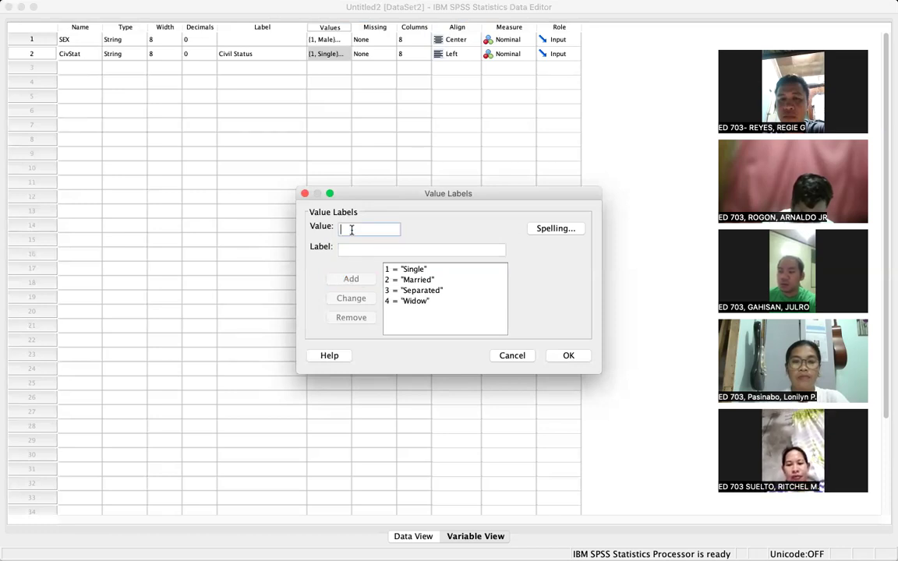
left_click(356, 256)
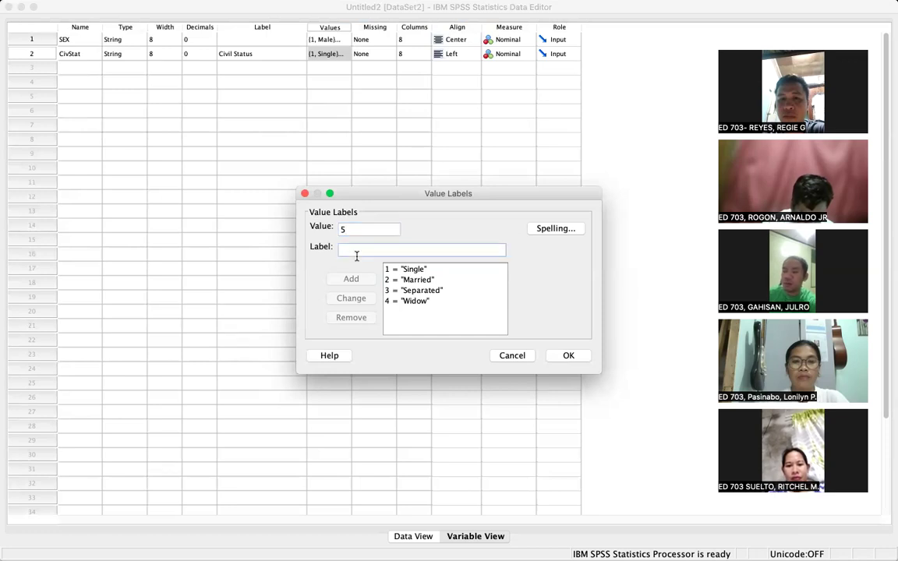
type("Widower")
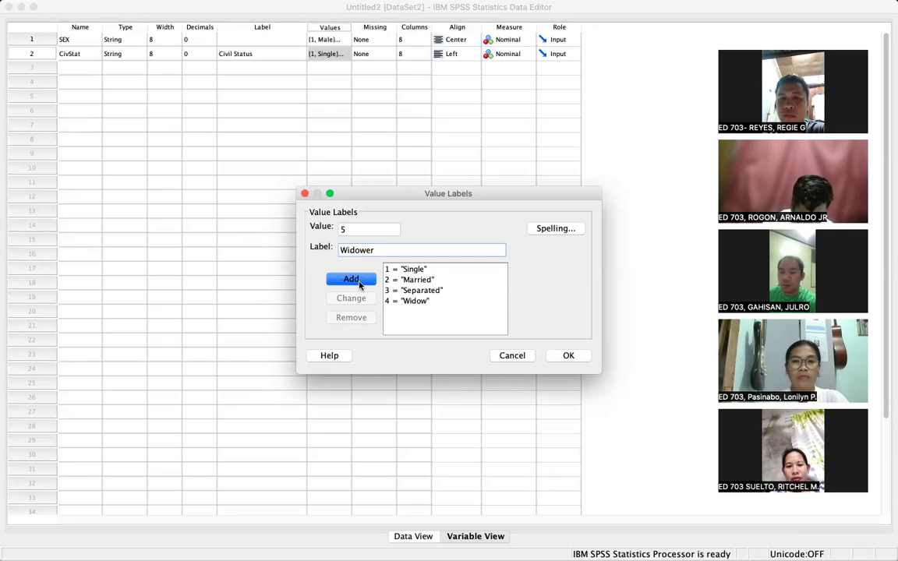
left_click(356, 282)
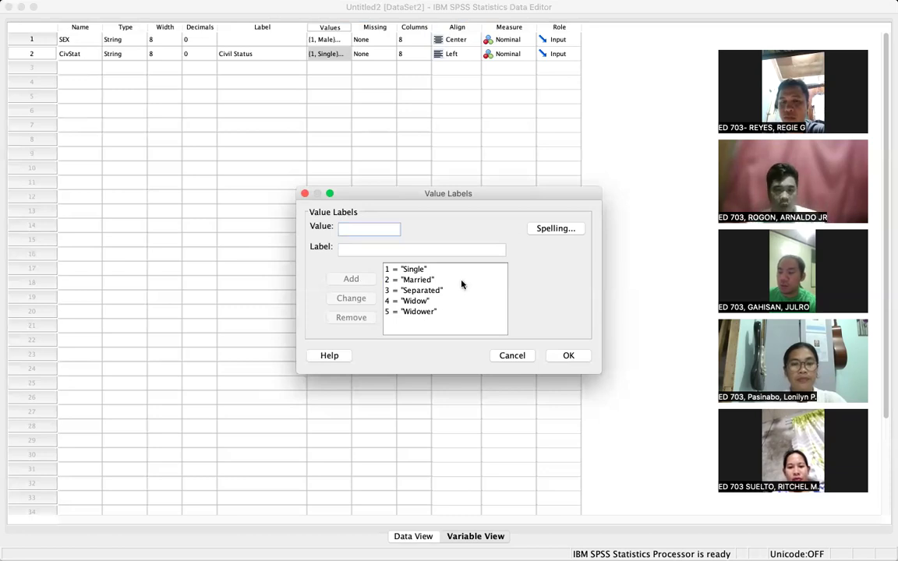
- Save CivStat's five civil-status labels, centre-align CivStat, and reopen its value labels to check them
left_click(575, 363)
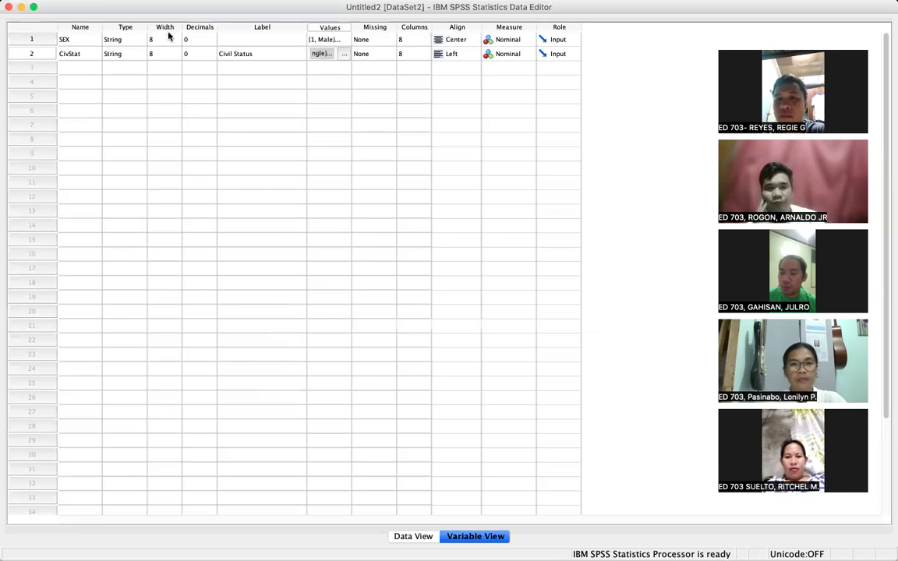
left_click(471, 56)
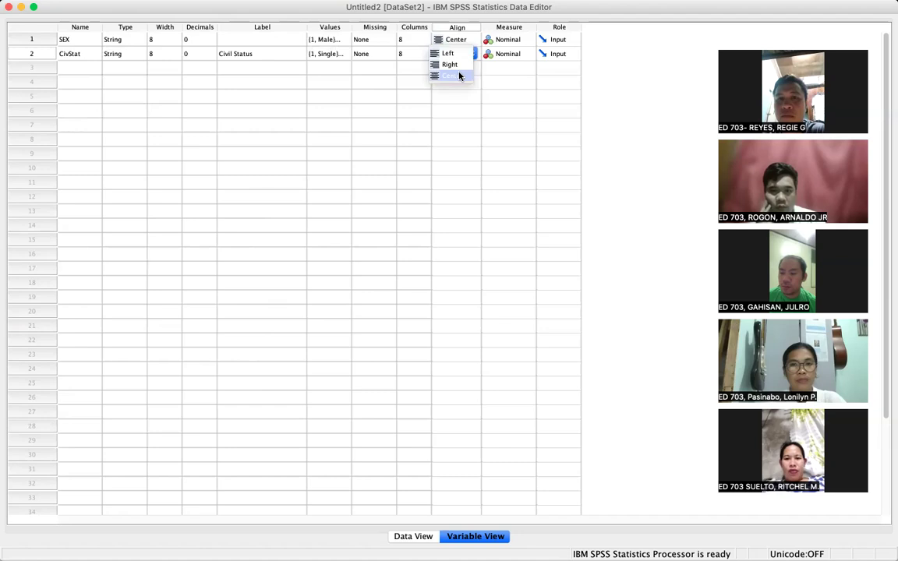
left_click(459, 76)
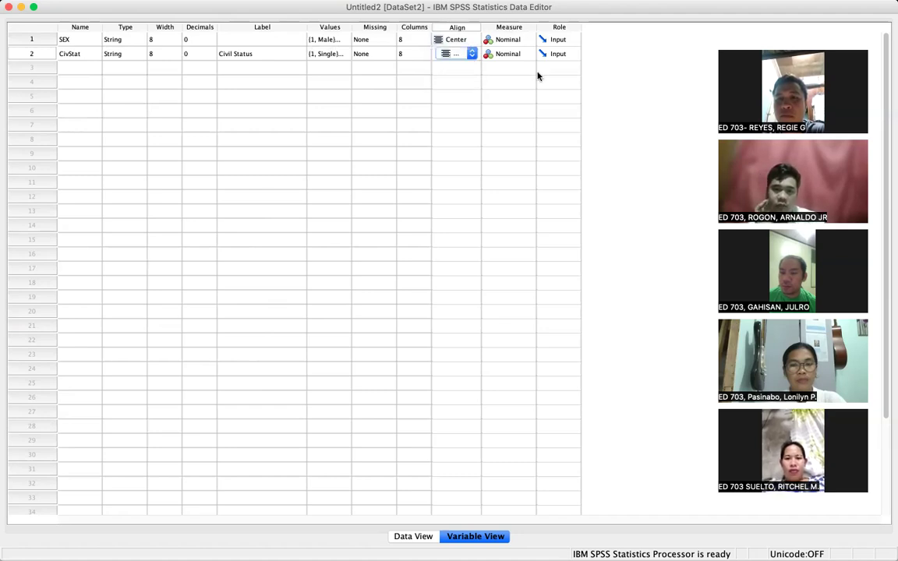
left_click(341, 54)
left_click(342, 54)
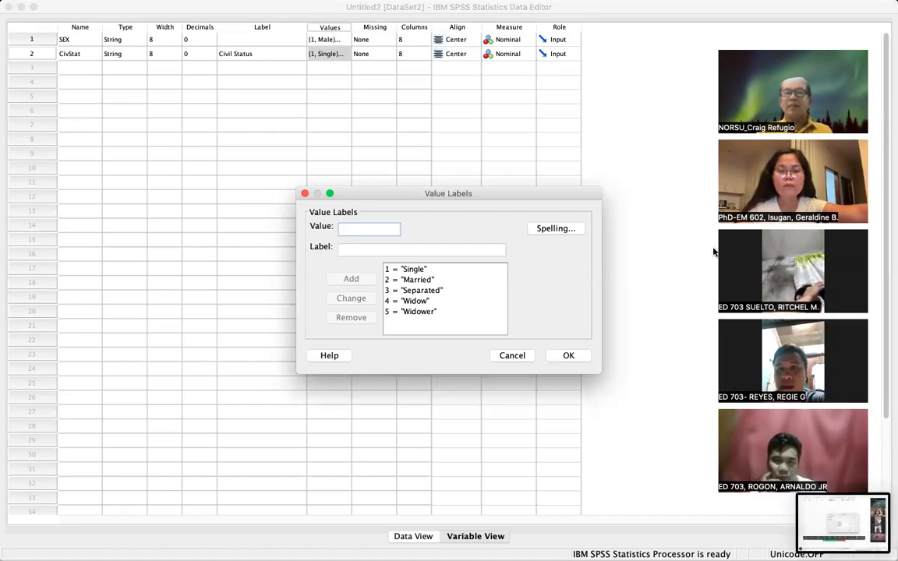
- Close CivStat's value labels and select the Name cell in row 3
left_click(568, 356)
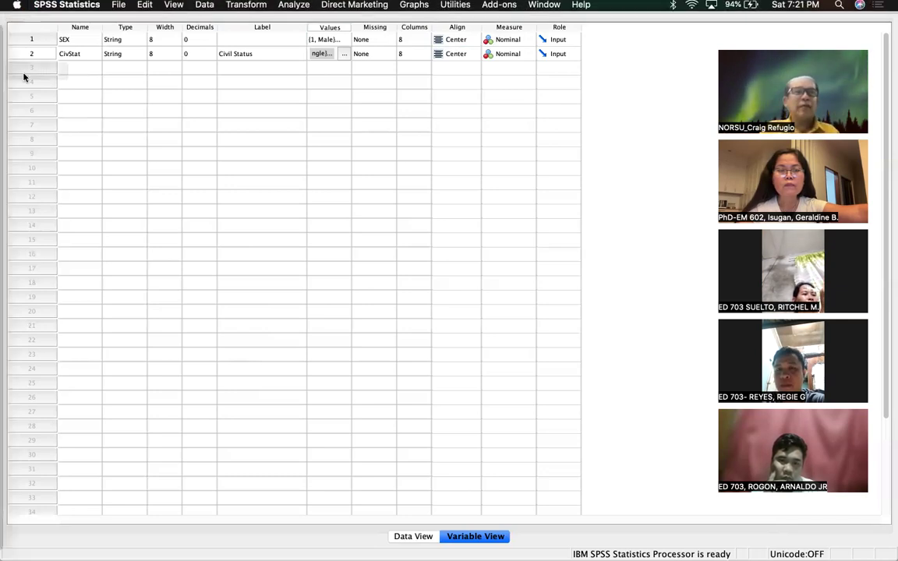
left_click(67, 70)
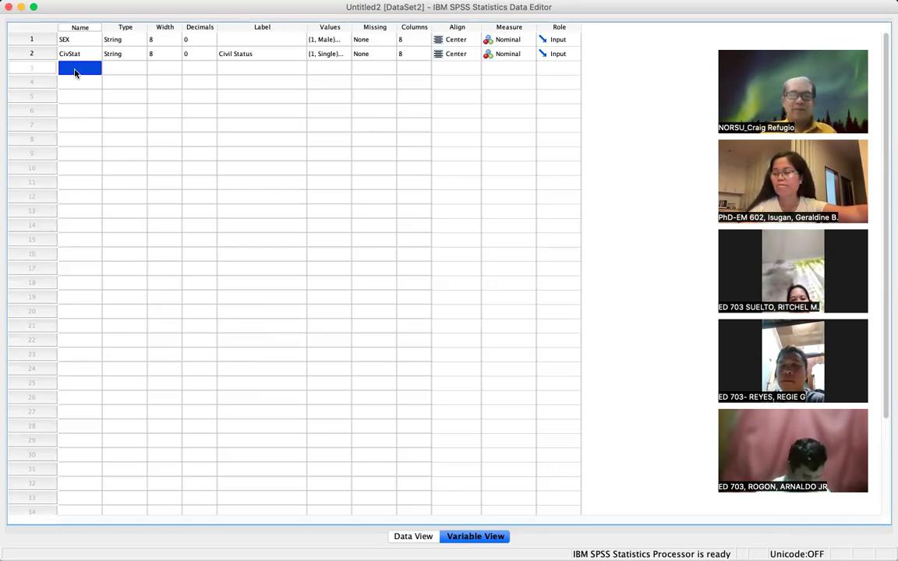
- Enter PerRating as the variable name in row 3
type("Per")
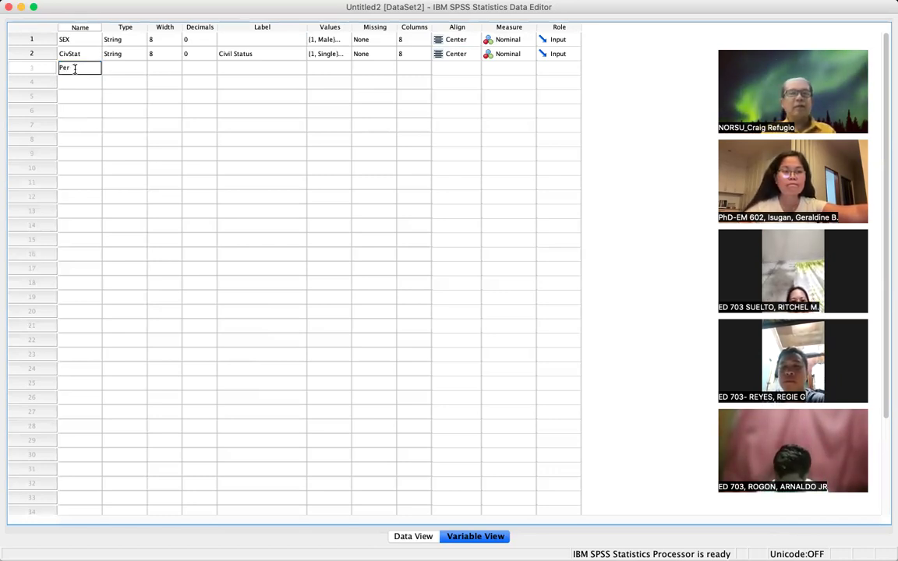
type("Rating")
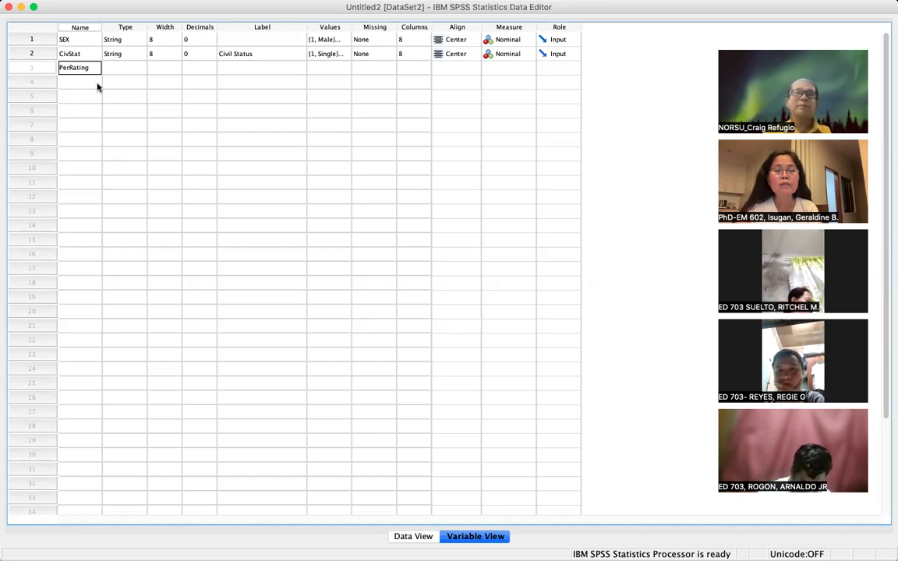
- Confirm PerRating's type as Numeric in its Type settings
left_click(141, 70)
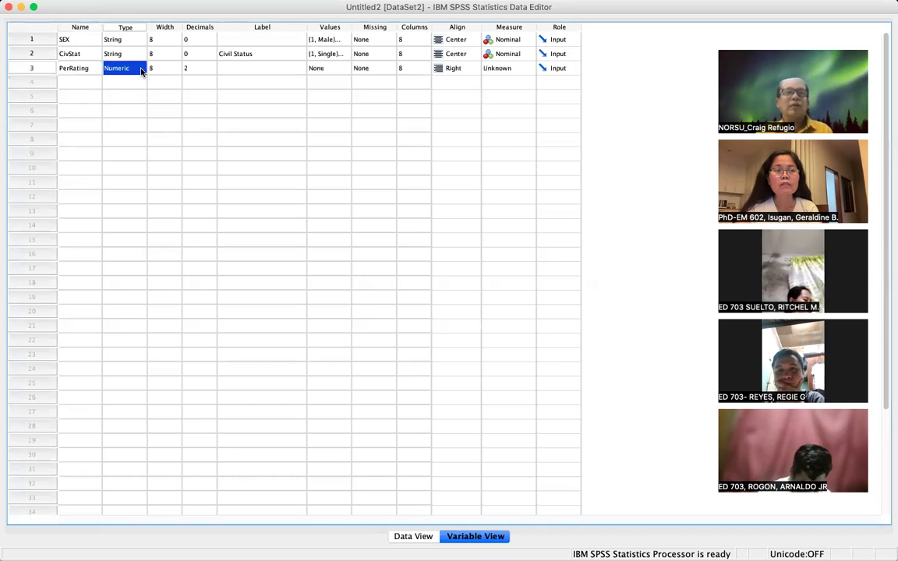
left_click(138, 69)
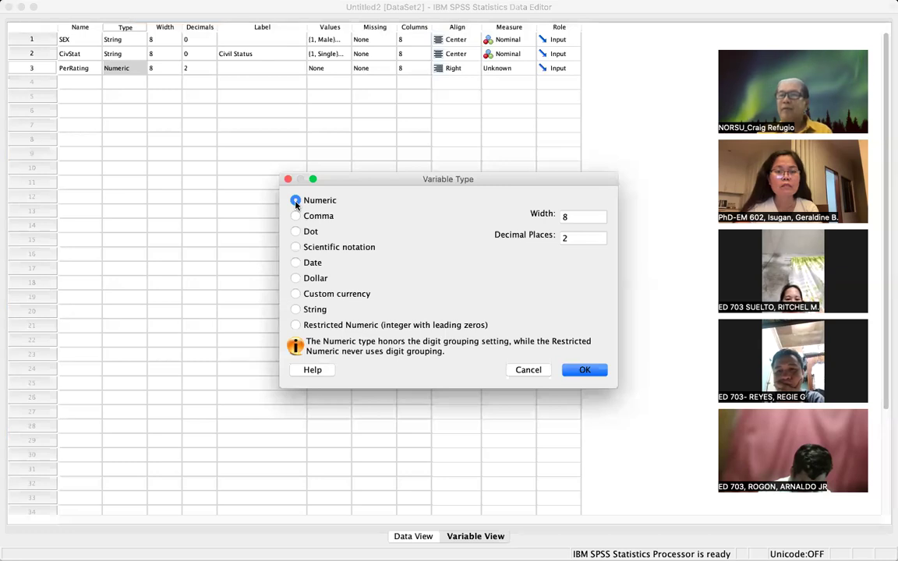
left_click(582, 371)
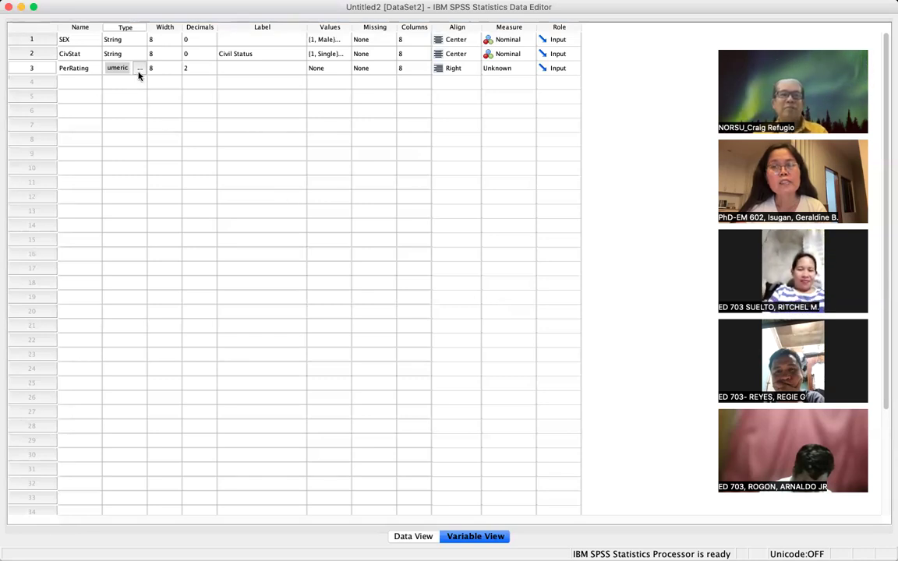
- Adjust PerRating's decimals with the spinner and dismiss the invalid-value warning
left_click(204, 69)
left_click(212, 71)
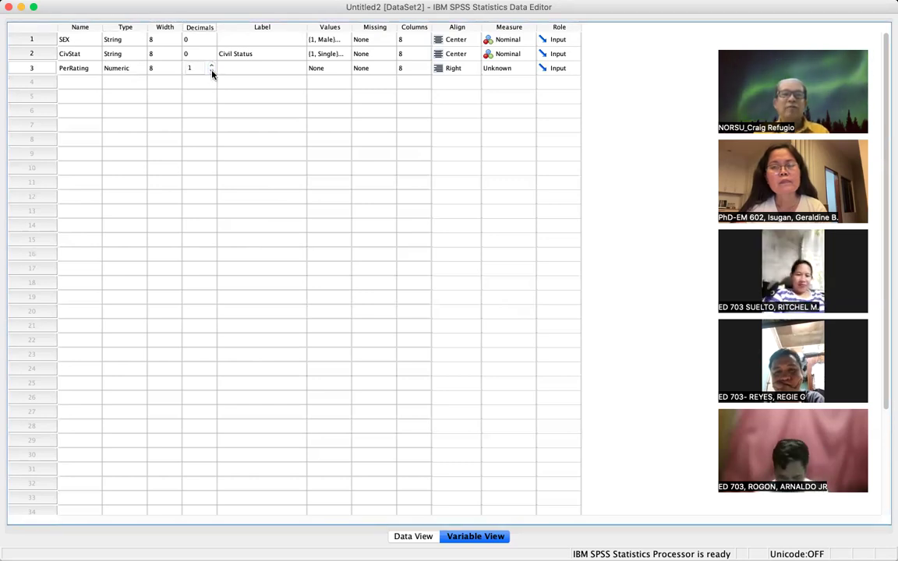
left_click(211, 73)
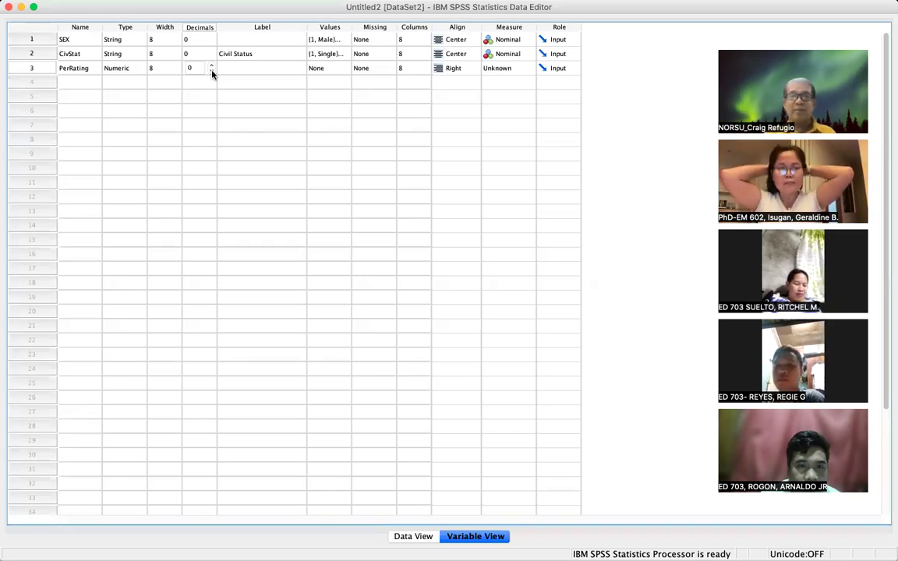
left_click(211, 66)
left_click(211, 66)
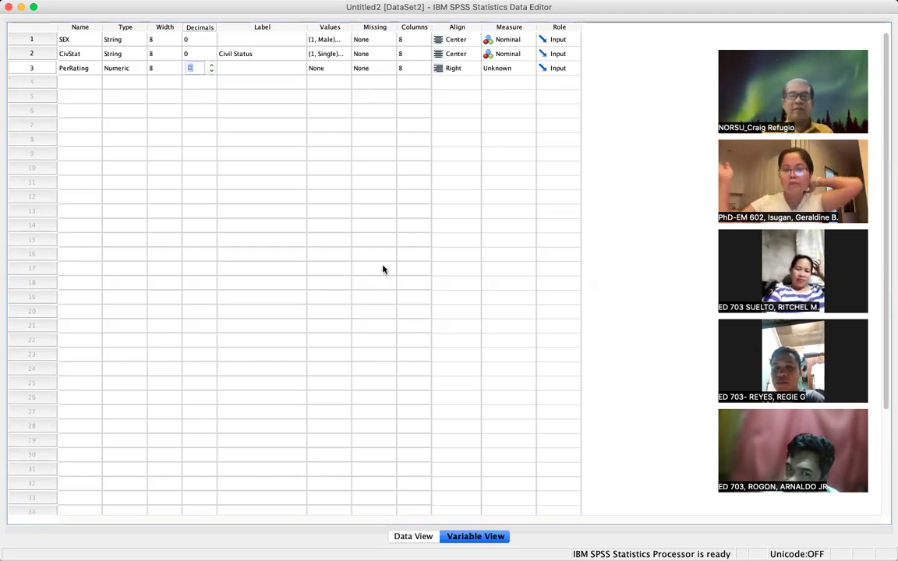
key("super+shift+3")
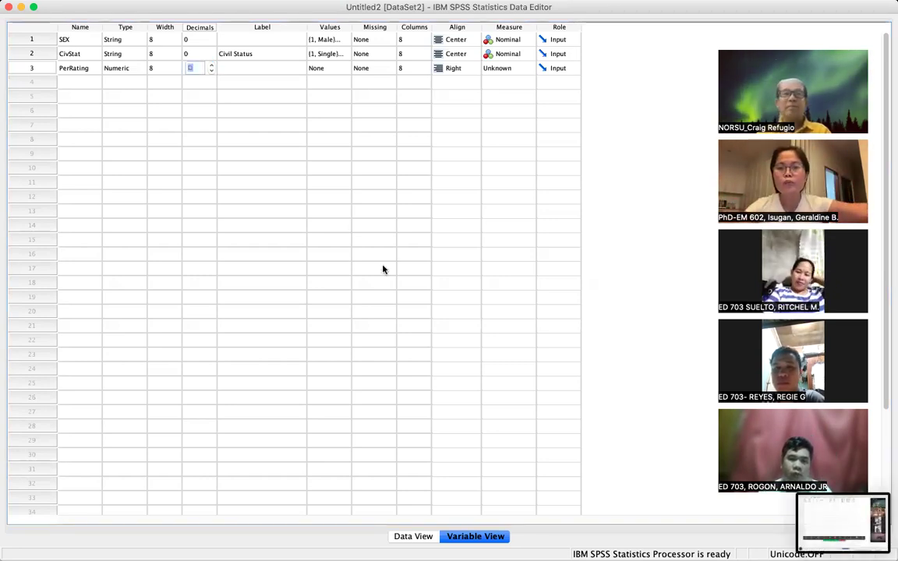
left_click(212, 71)
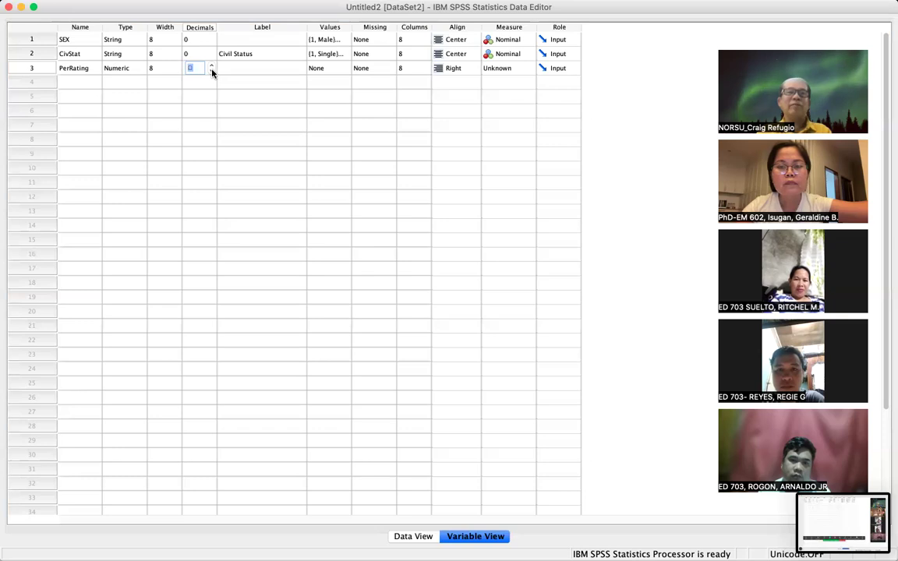
left_click(183, 71)
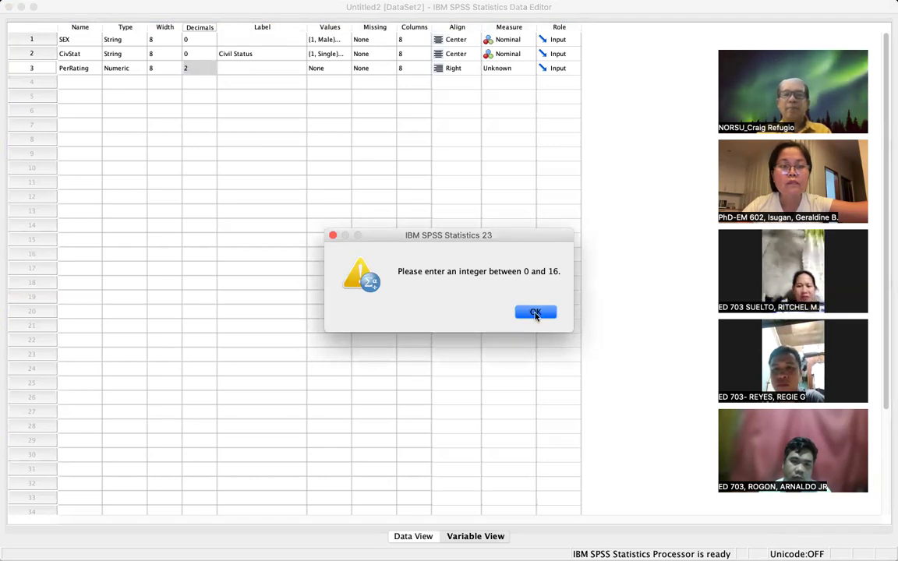
left_click(535, 313)
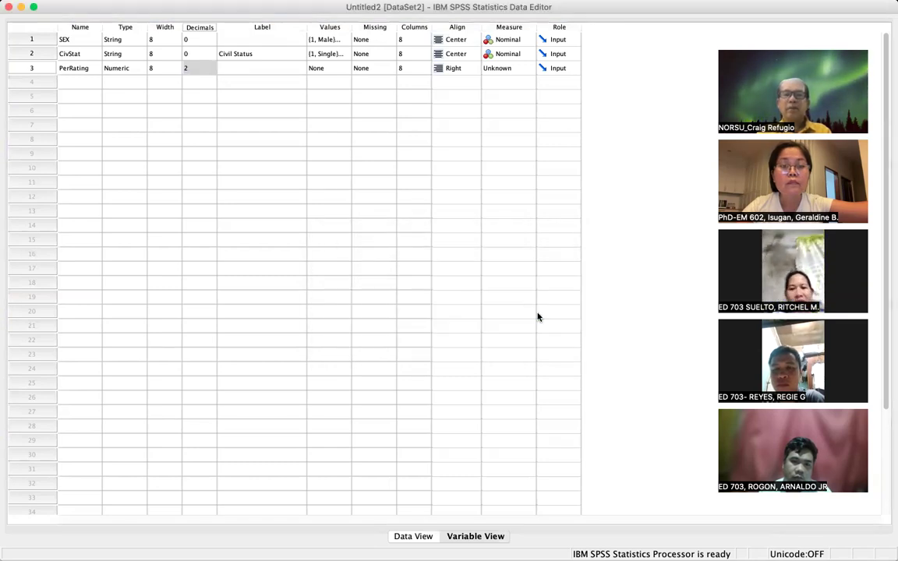
- Set PerRating's decimal places to 0
left_click(192, 55)
left_click(253, 68)
left_click(199, 67)
left_click(211, 67)
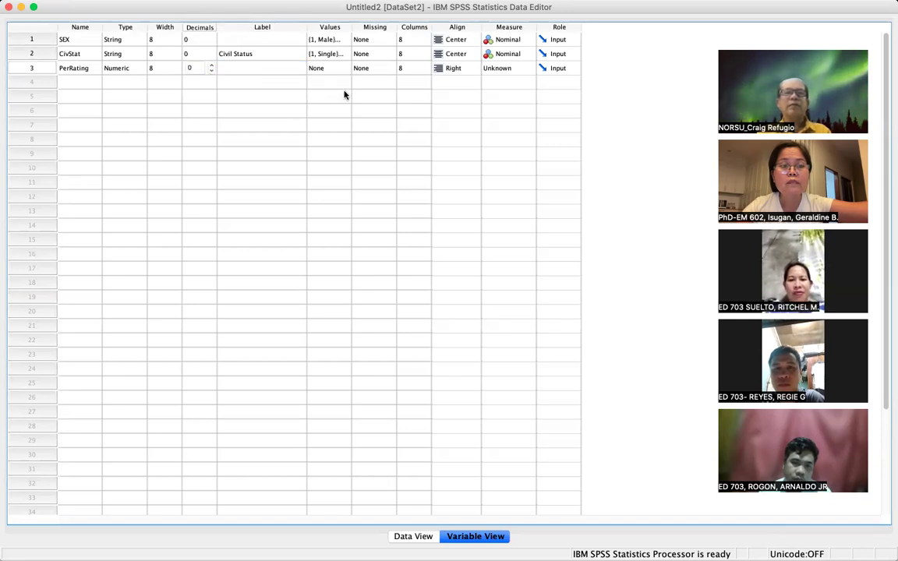
left_click(343, 68)
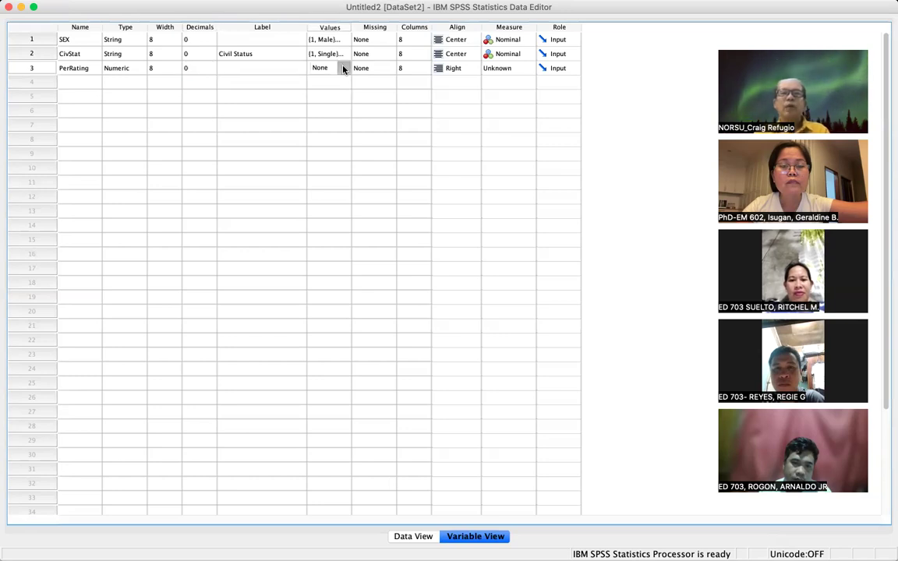
- Add PerRating value labels 5 = Excellent, 4 = Very Good and 3 = Good
left_click(343, 69)
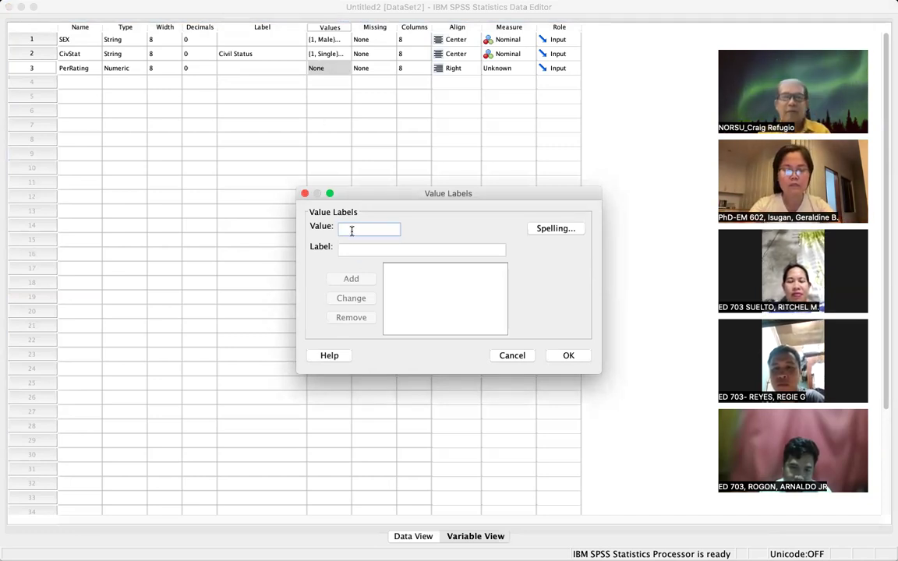
type("5")
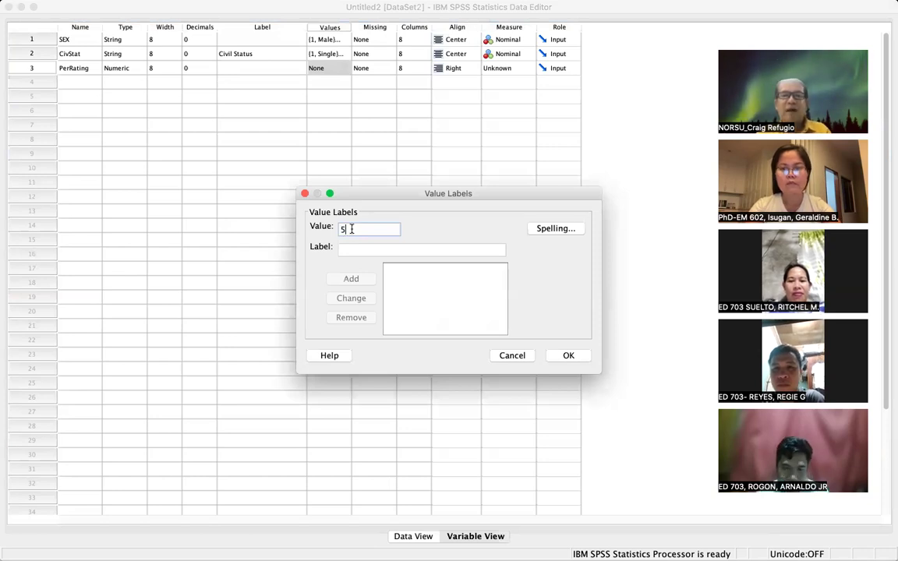
left_click(347, 250)
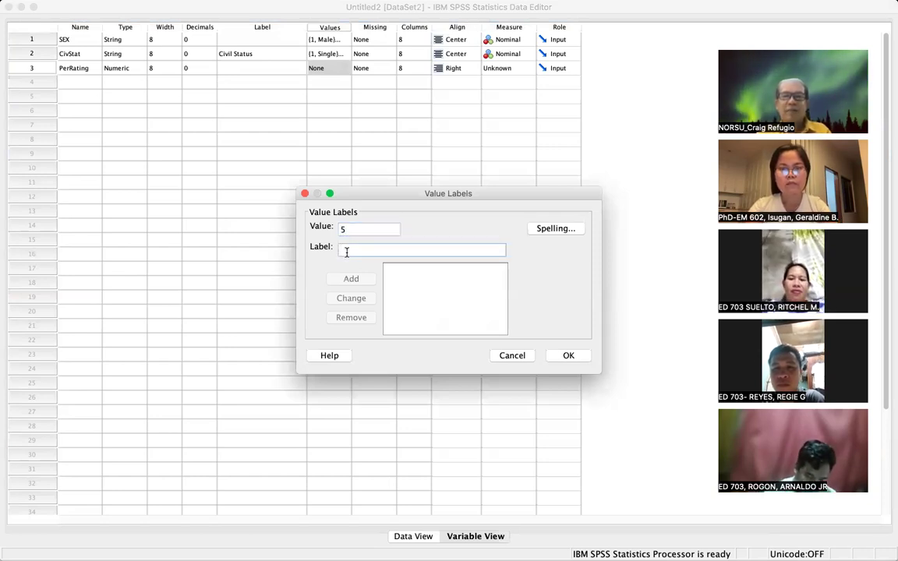
type("Exc")
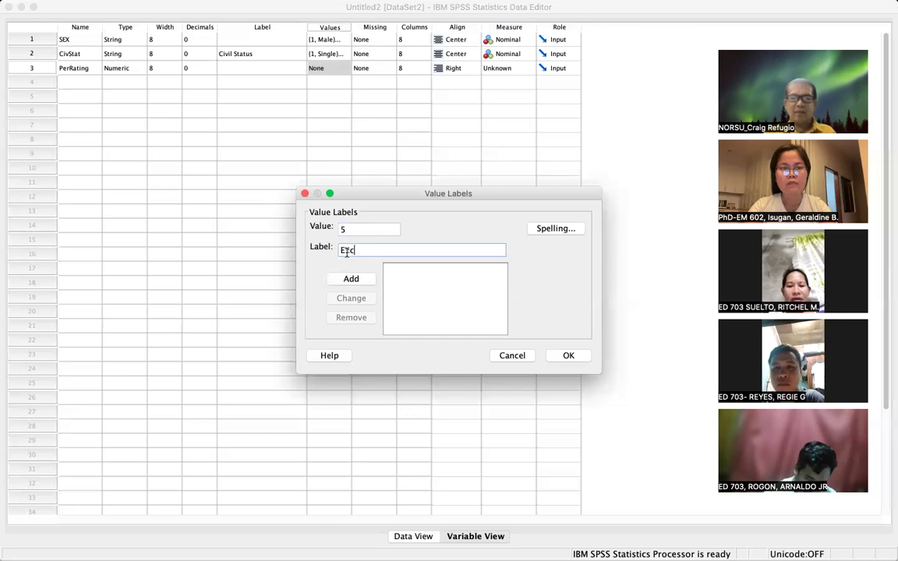
type("ellent")
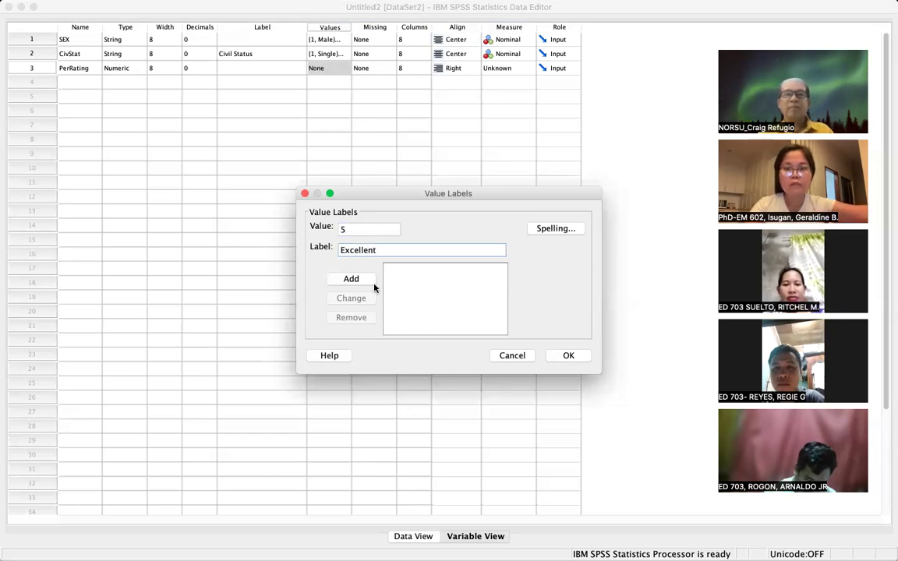
left_click(360, 282)
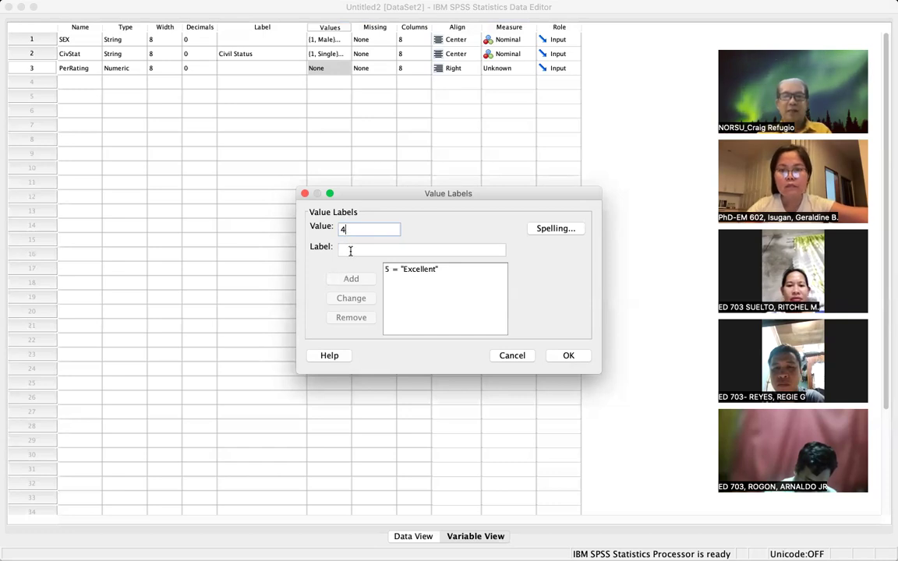
left_click(350, 250)
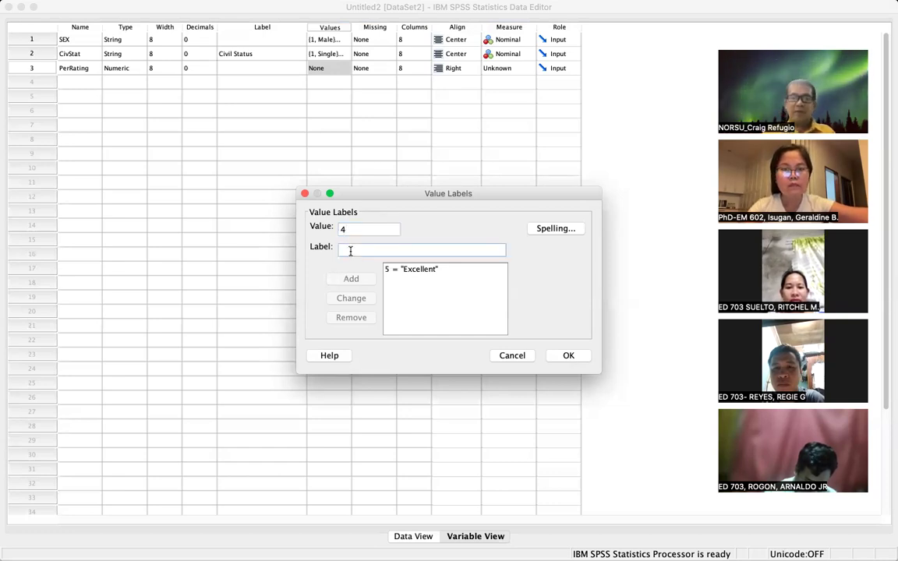
type("Very Good")
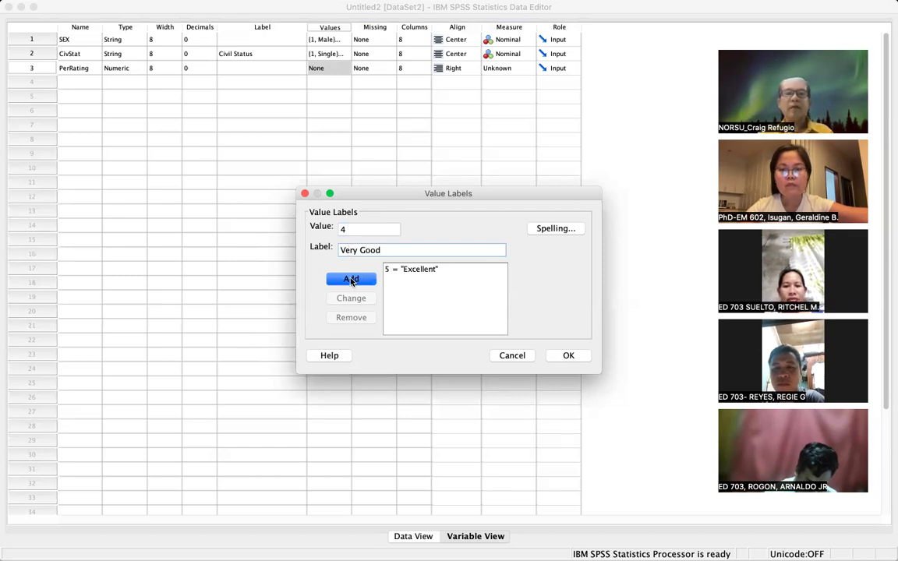
left_click(351, 280)
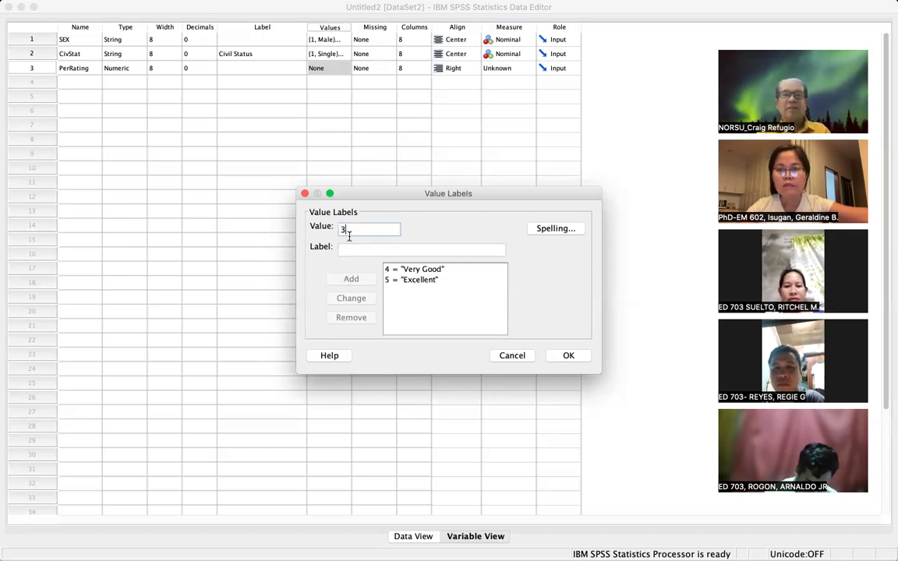
left_click(351, 251)
type("Go")
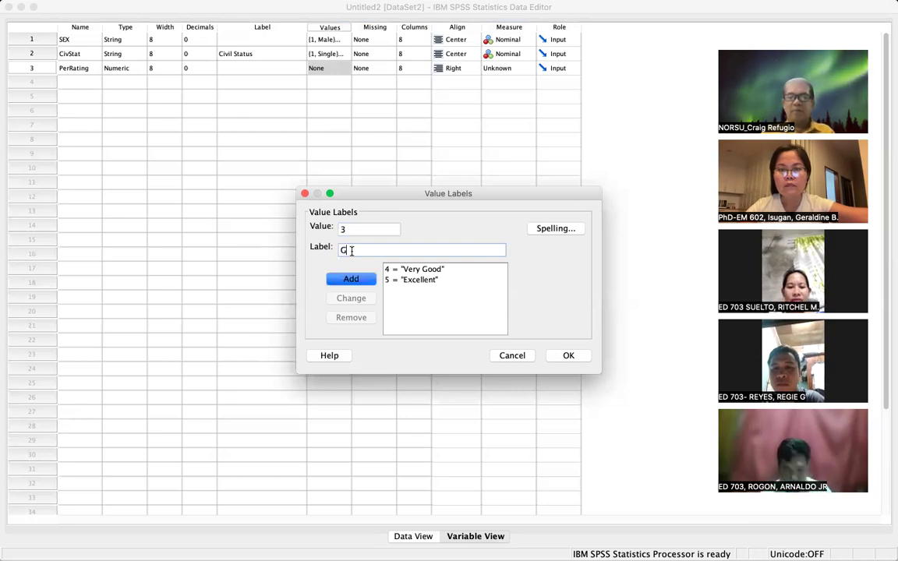
type("od")
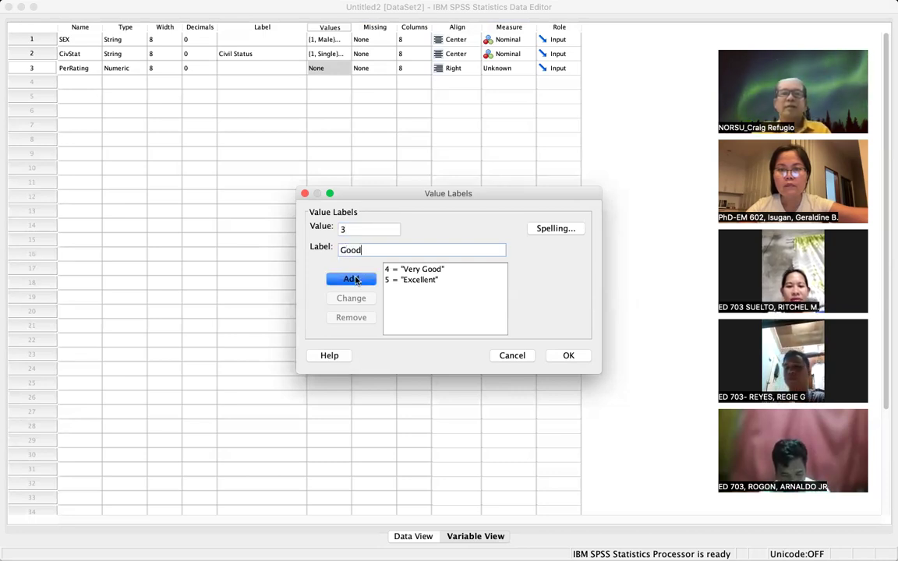
left_click(351, 280)
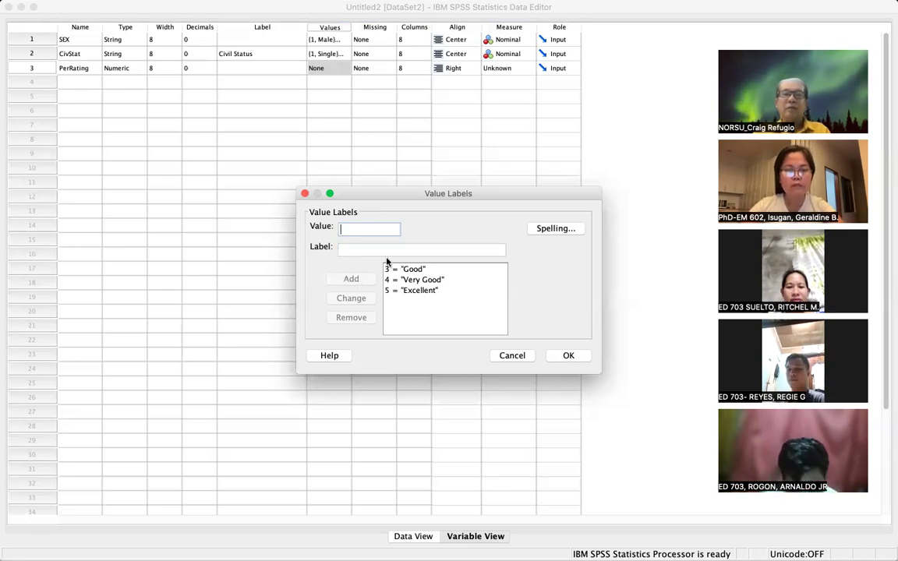
- Add labels 2 = Fair and 1 = Poor and save PerRating's value labels
type("2")
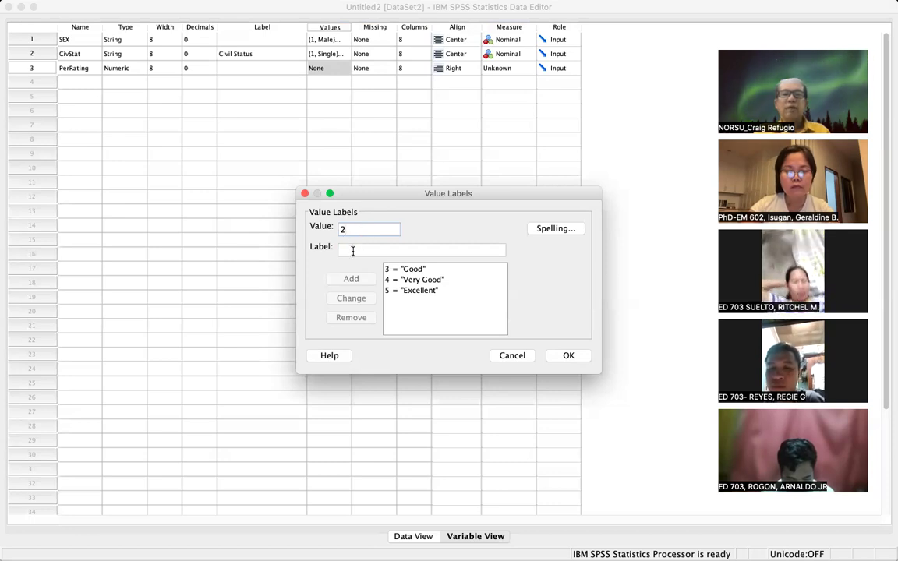
left_click(353, 250)
type("Fair")
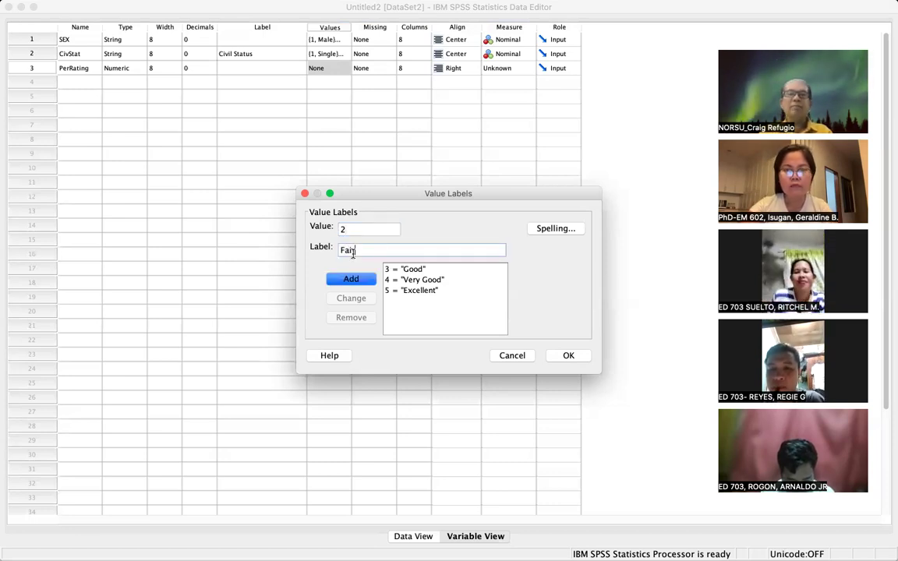
left_click(359, 278)
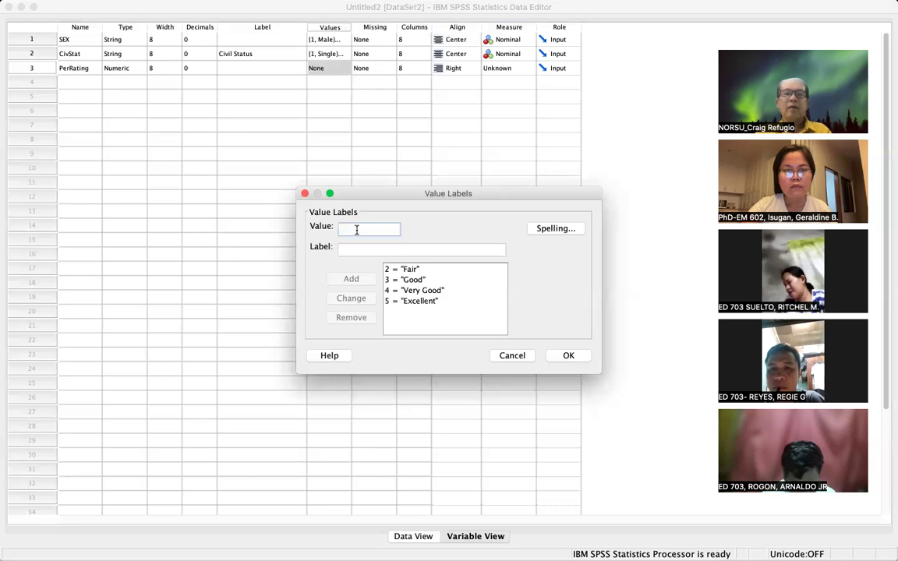
left_click(352, 251)
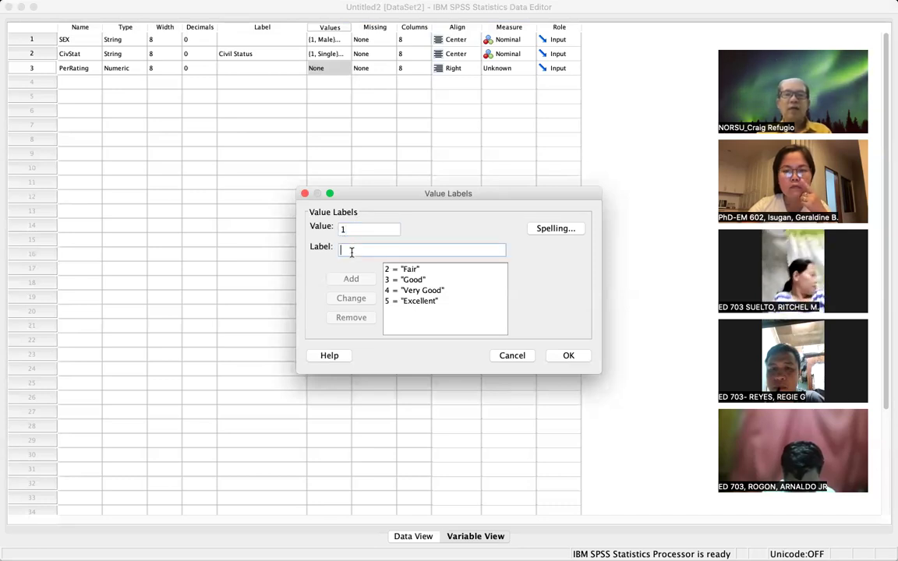
type("Poor")
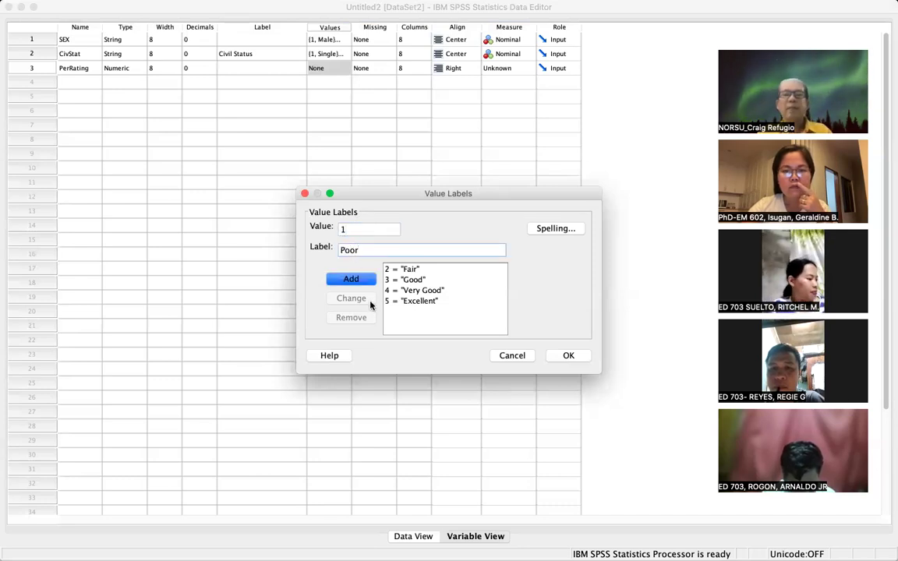
left_click(358, 280)
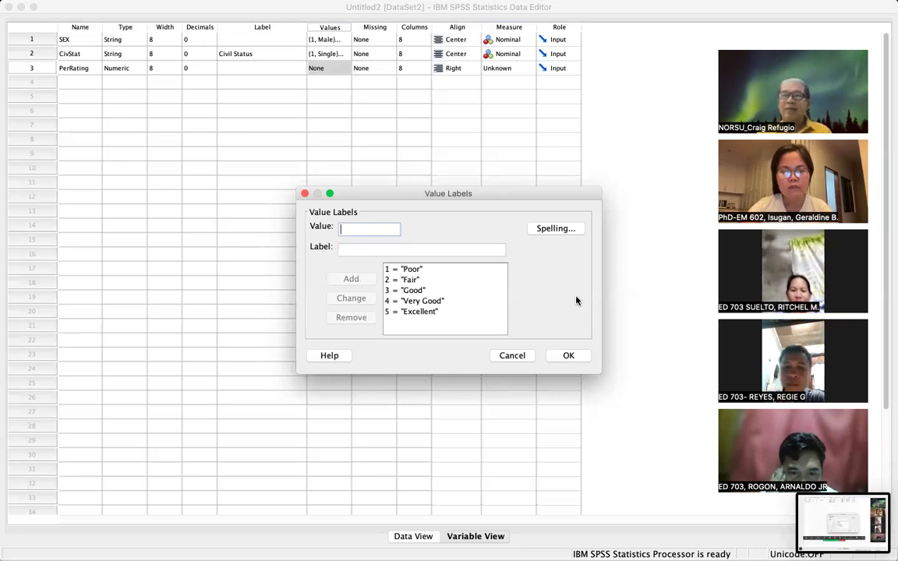
left_click(570, 356)
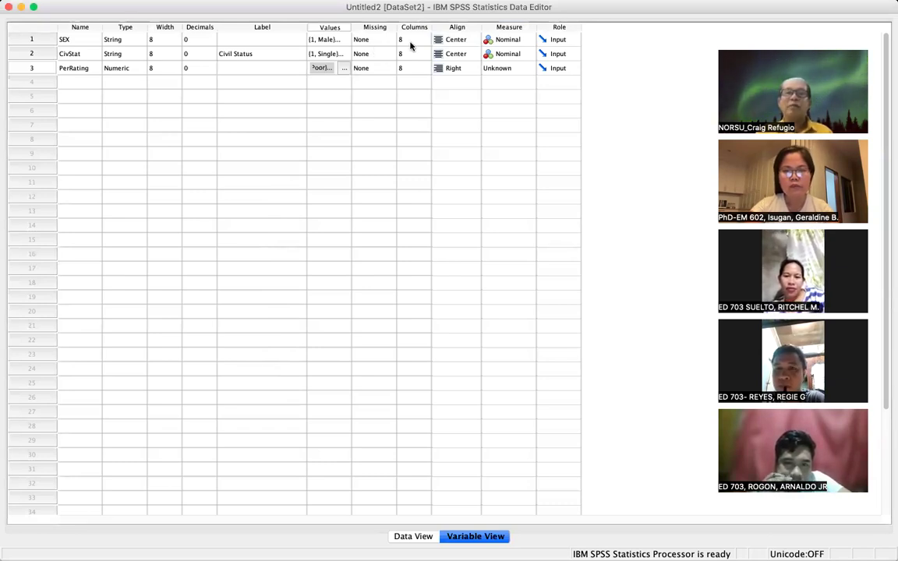
- Set PerRating's alignment to Center
left_click(472, 71)
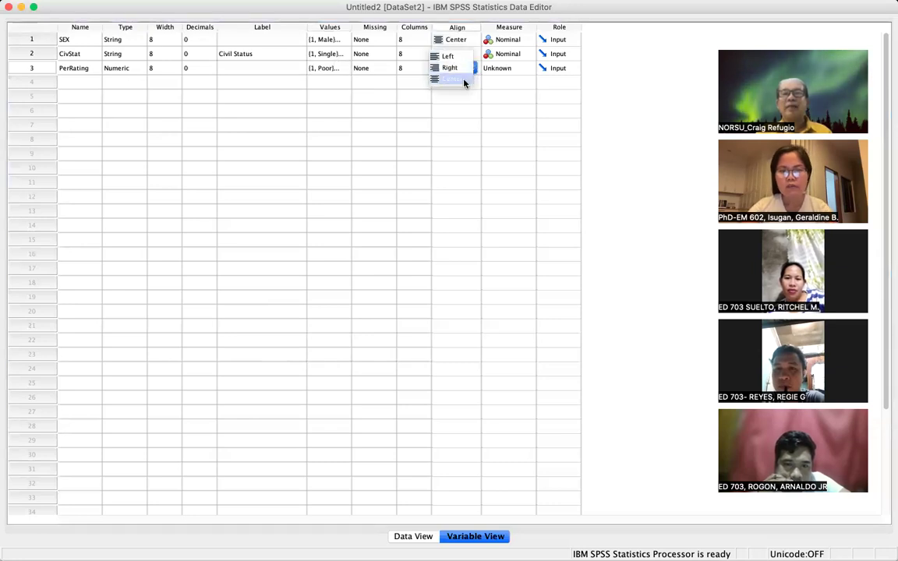
left_click(464, 83)
left_click(452, 114)
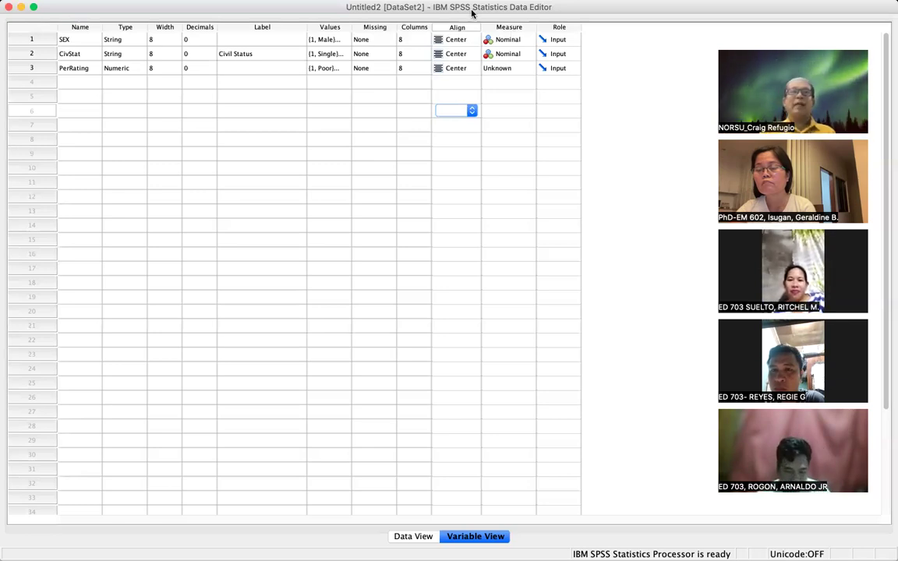
left_click(341, 72)
left_click(341, 70)
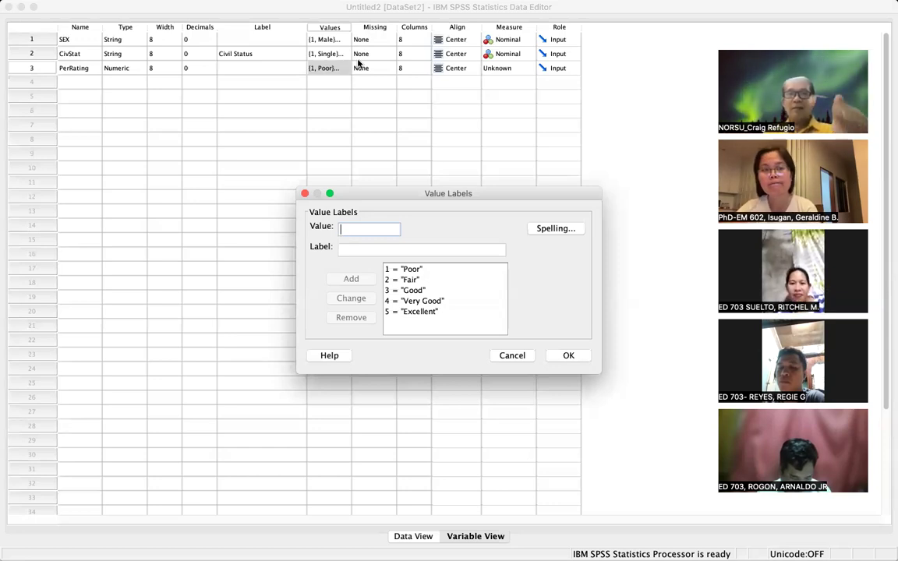
left_click(570, 355)
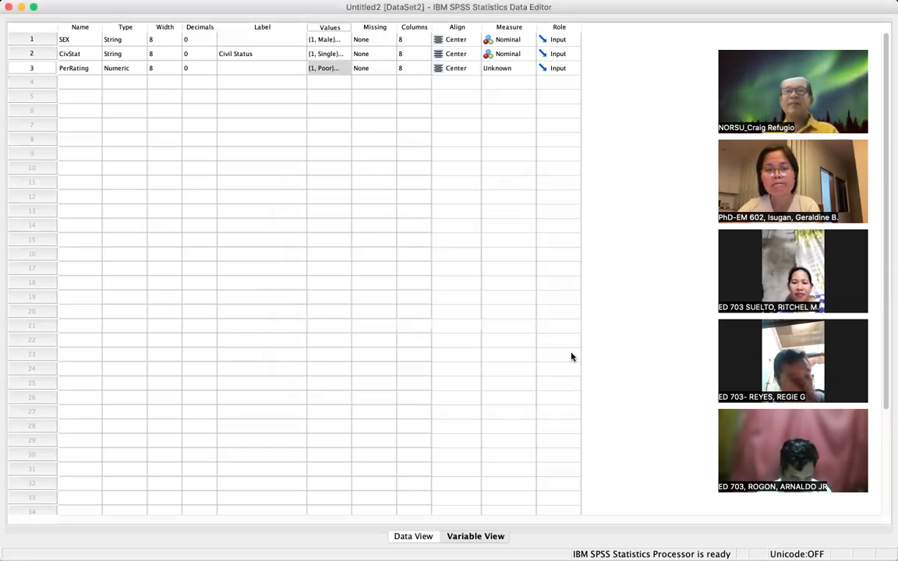
- Set PerRating's measurement level to Ordinal
left_click(526, 68)
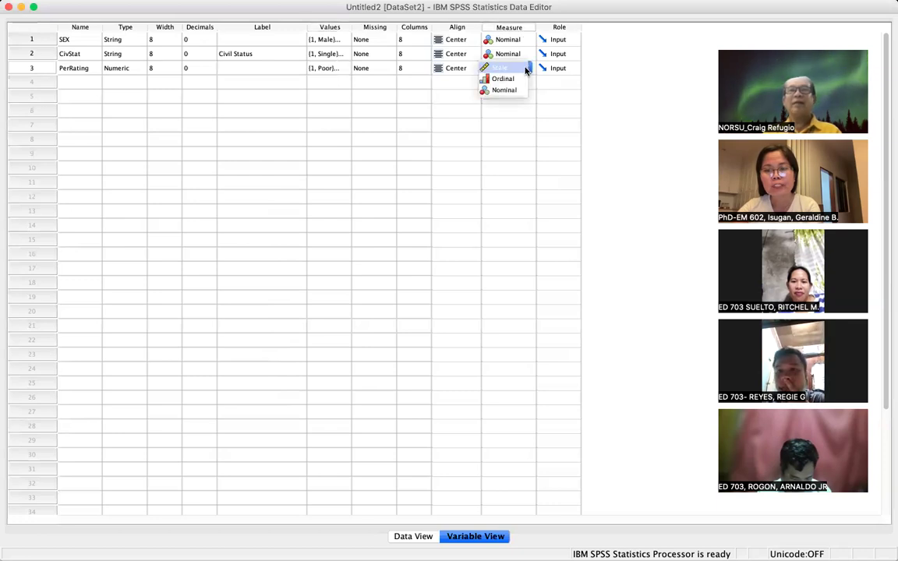
left_click(517, 78)
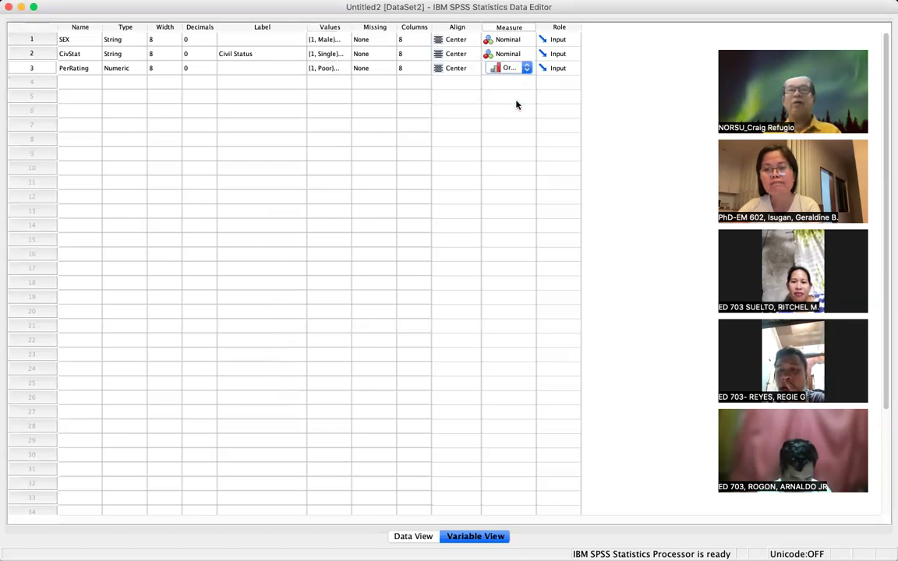
left_click(509, 137)
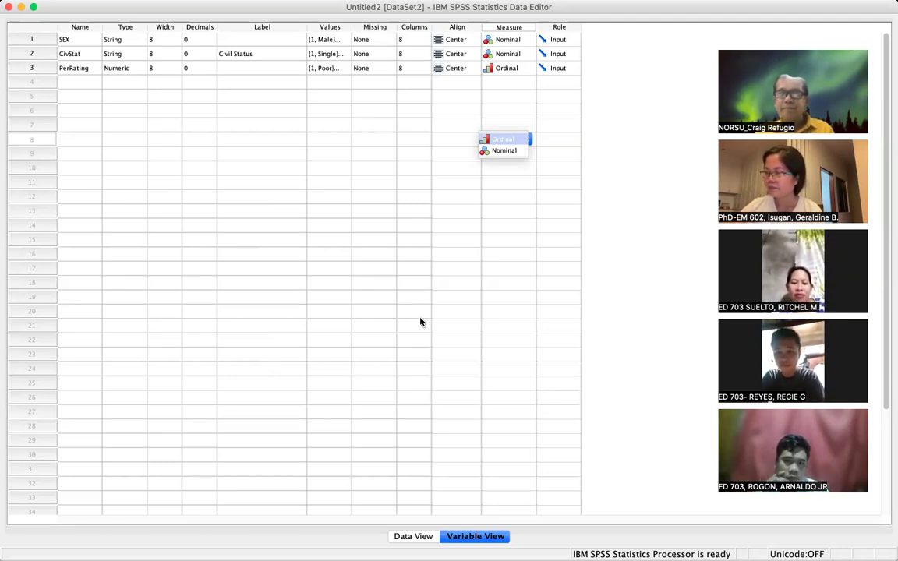
left_click(74, 85)
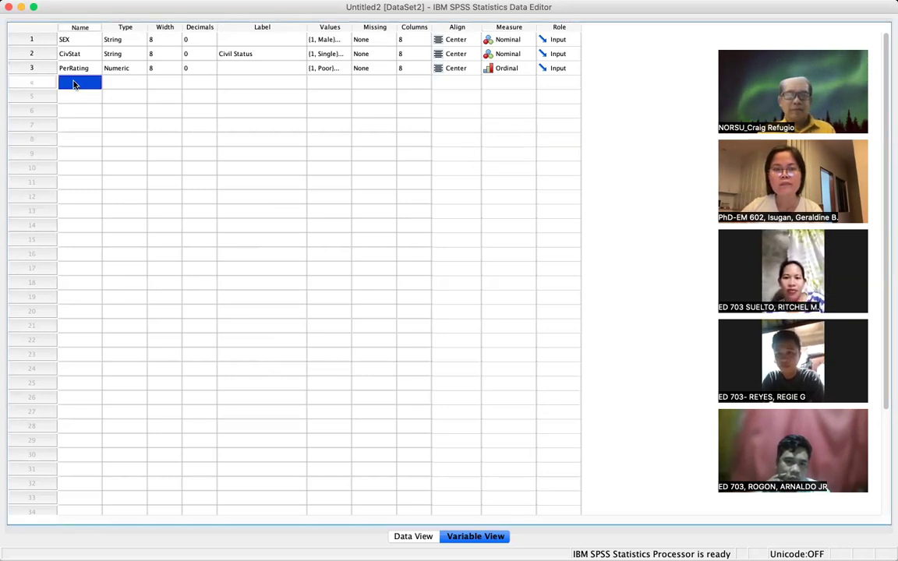
- Name the fourth variable in row 4 HtFt
type("Heig")
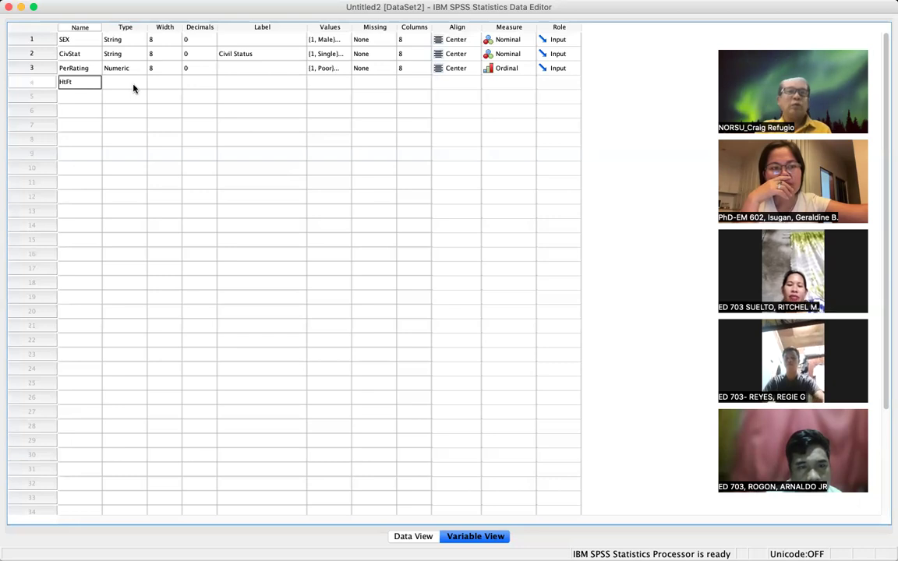
left_click(132, 83)
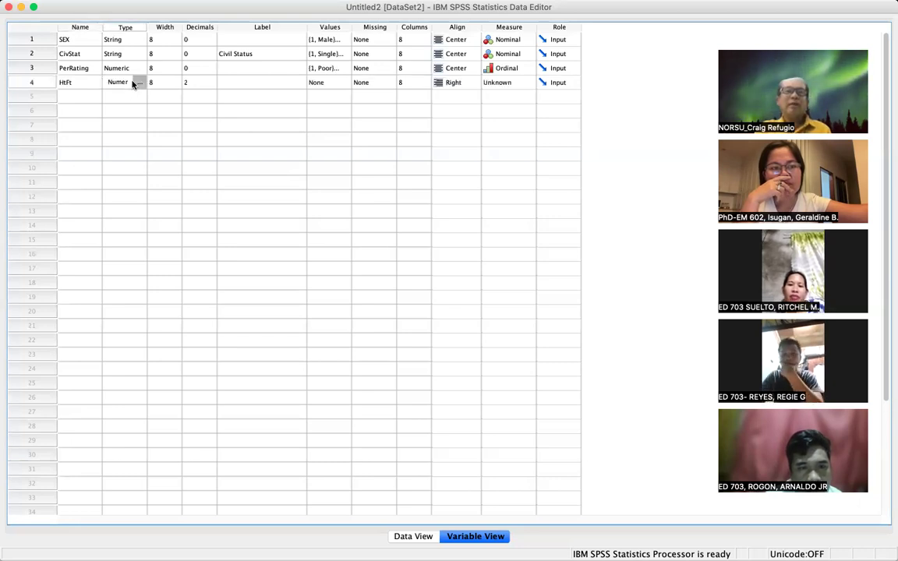
- Keep HtFt's type Numeric and set its decimal places to 1
left_click(134, 82)
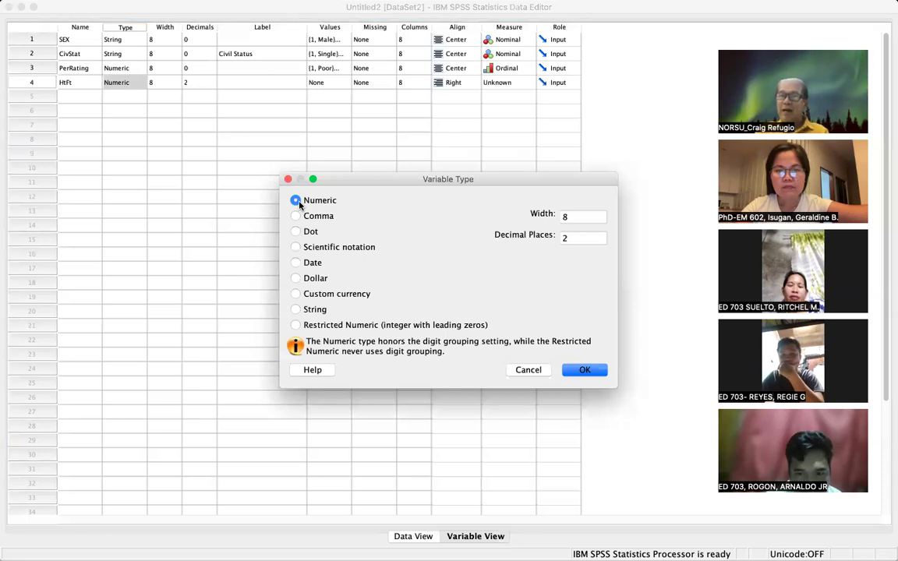
left_click(584, 370)
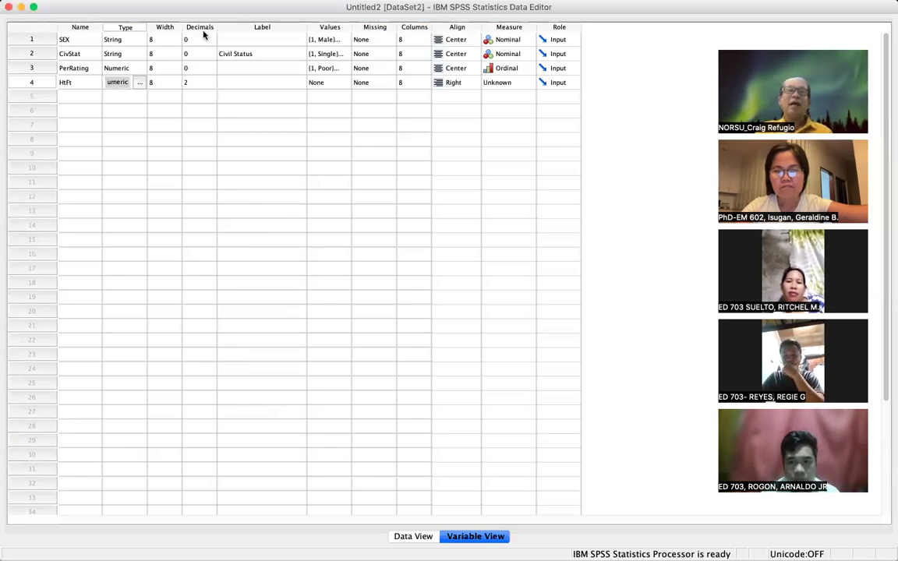
left_click(193, 83)
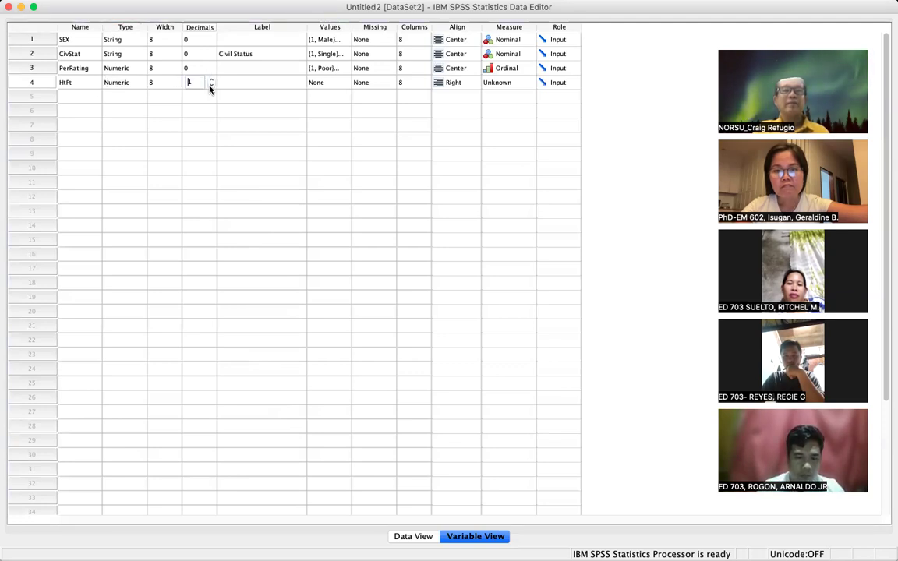
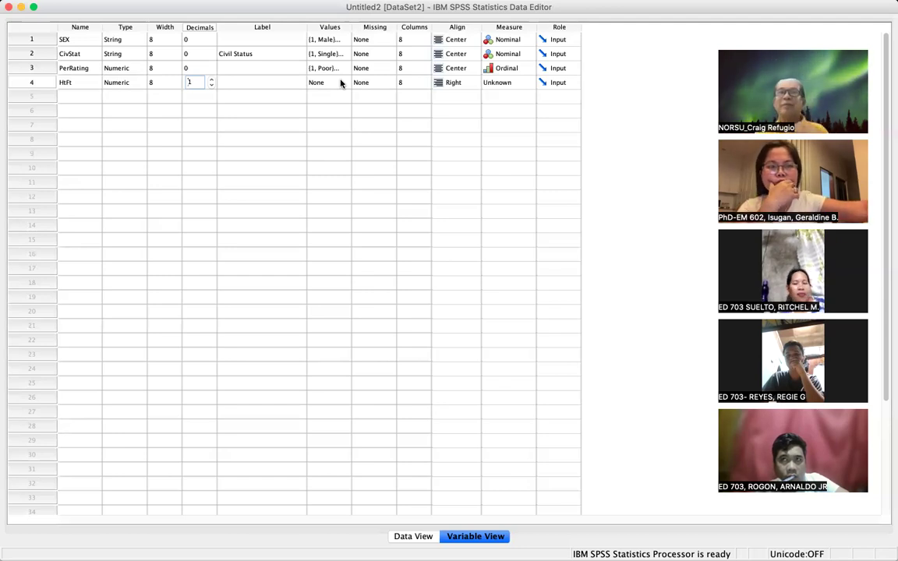
- Centre-align the HtFt column and set its measurement level to Scale
left_click(472, 87)
left_click(465, 94)
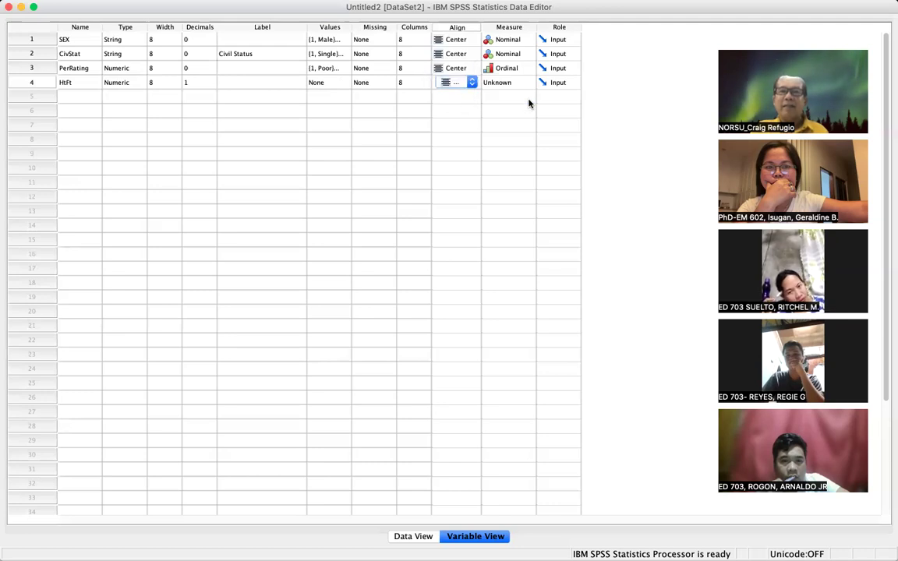
left_click(528, 81)
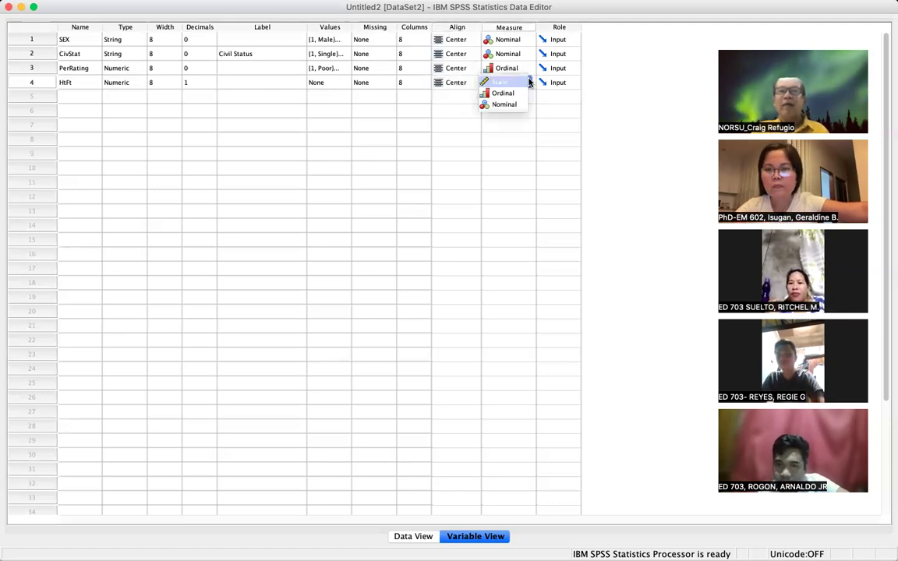
left_click(517, 83)
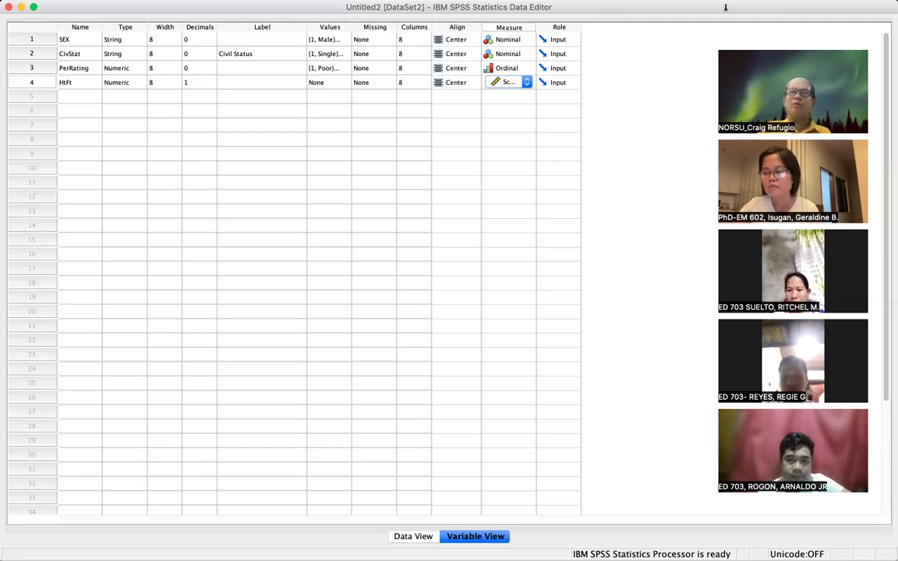
mouse_move(776, 4)
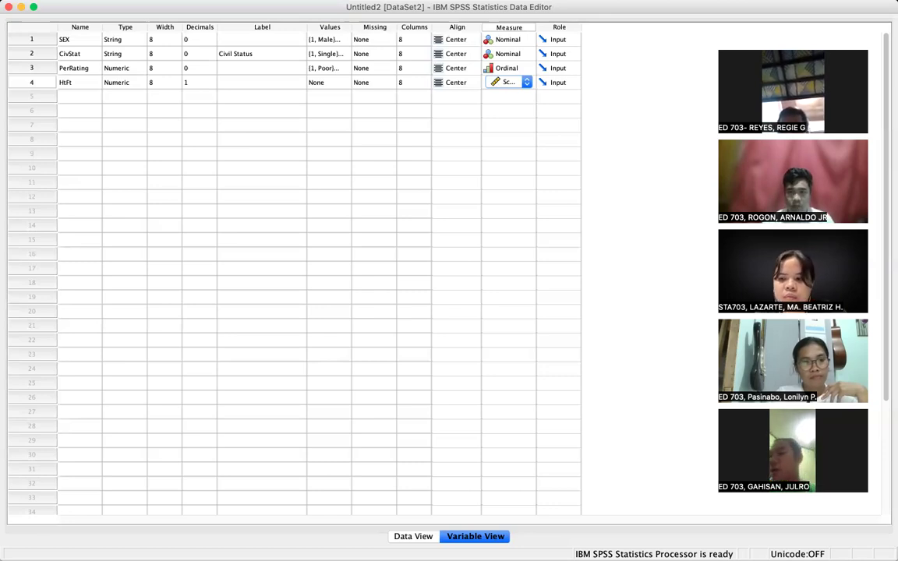
key("super+shift+3")
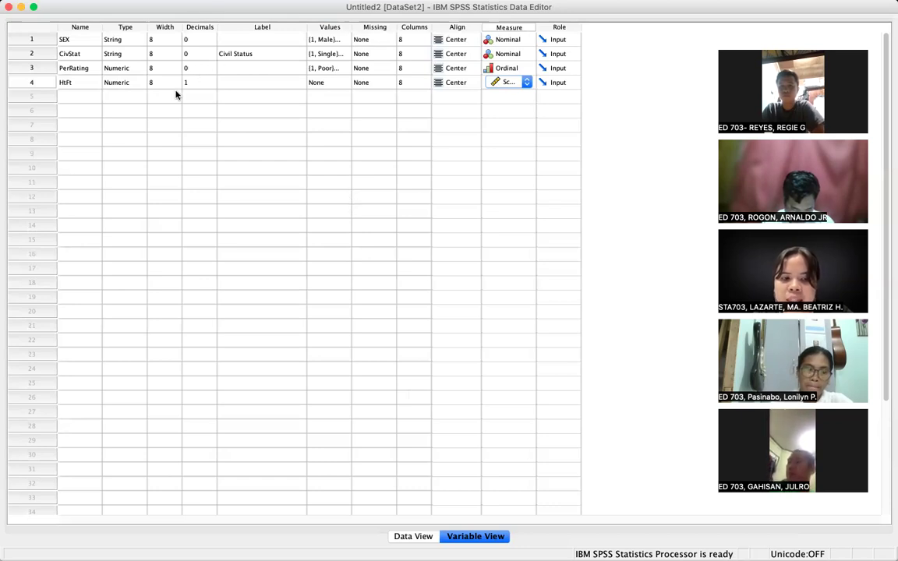
- Switch to Data View, capture a screenshot, and highlight the empty PerRating and HtFt columns
left_click(412, 536)
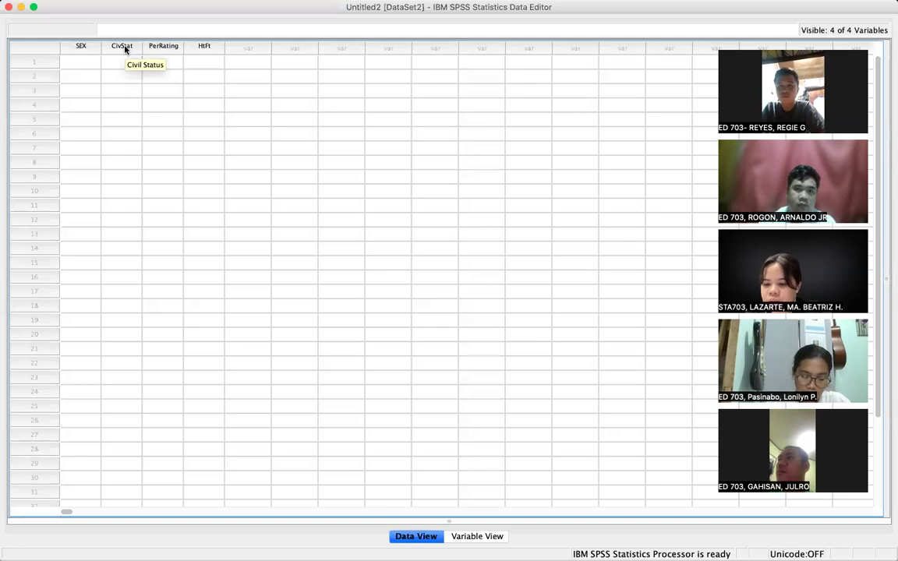
key("super+shift+3")
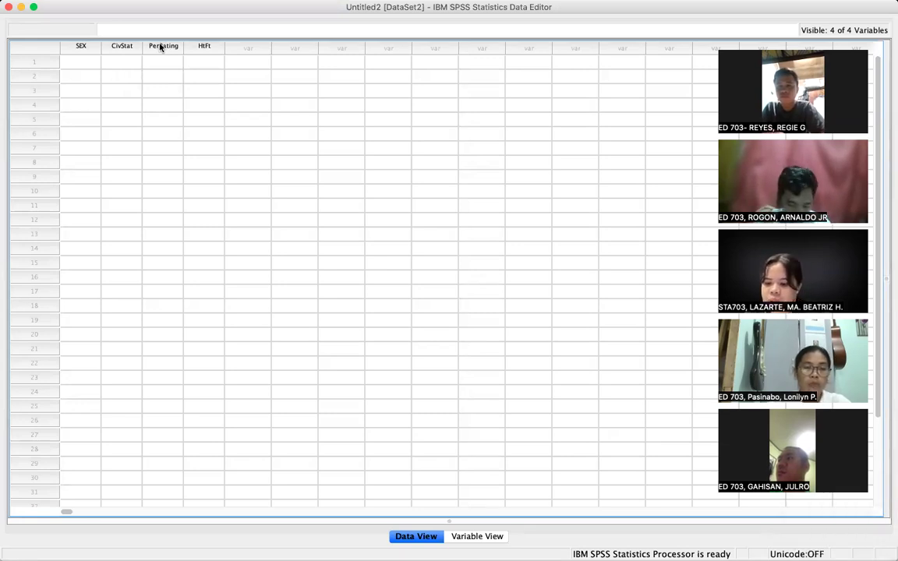
left_click(173, 48)
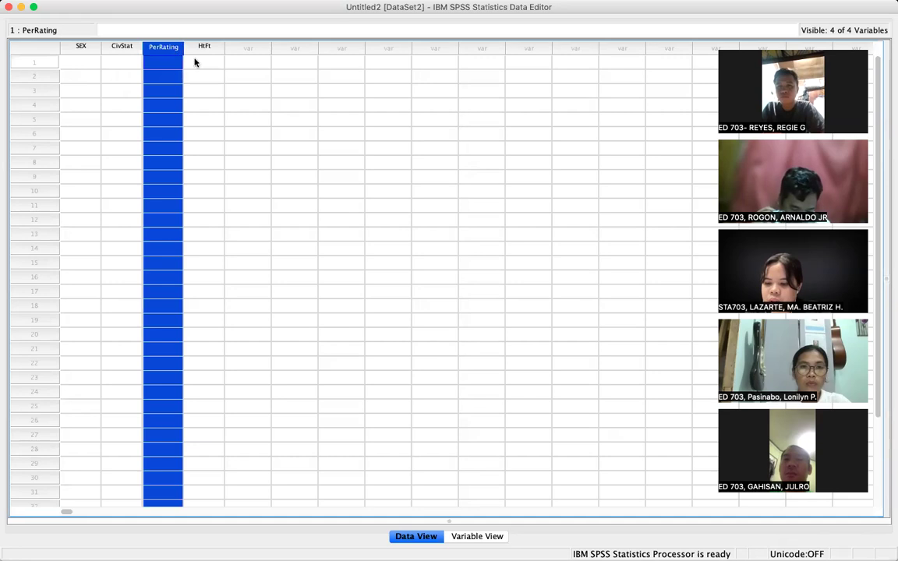
left_click(194, 62)
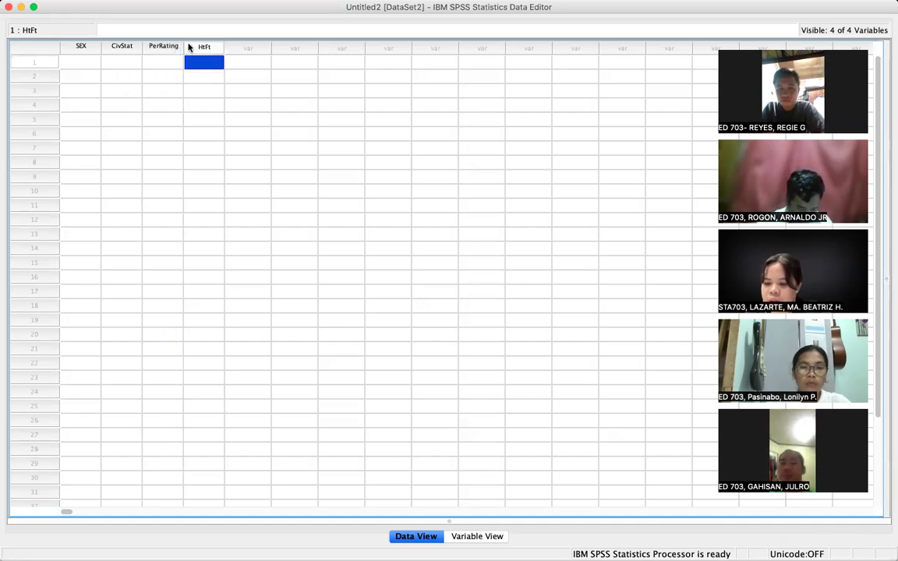
left_click(158, 62)
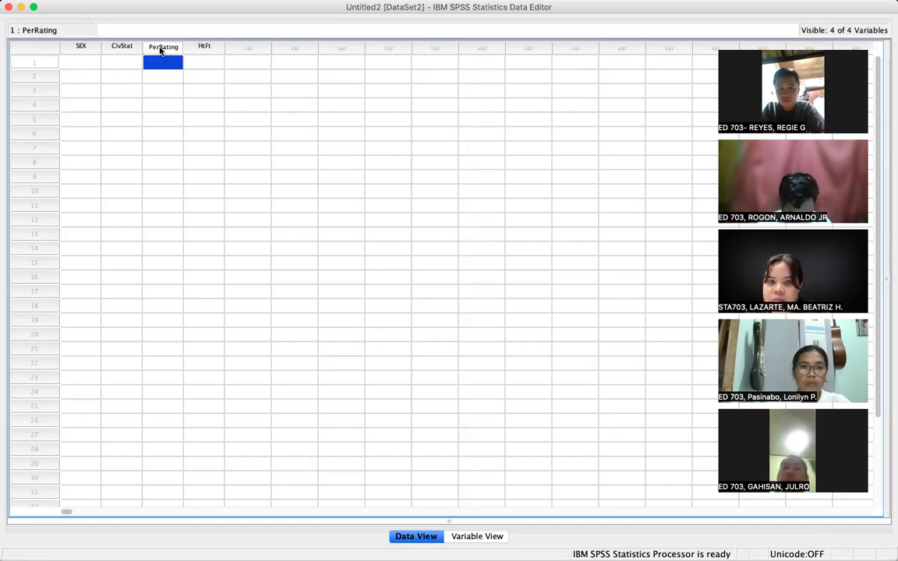
left_click(203, 47)
left_click(240, 60)
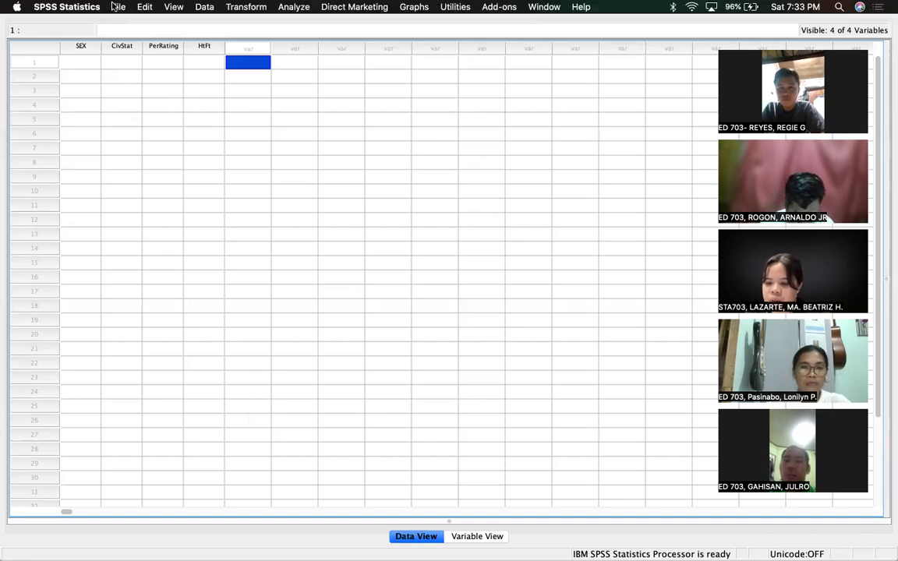
- Bring up the Save As dialog for the four-variable dataset from the File menu
left_click(117, 7)
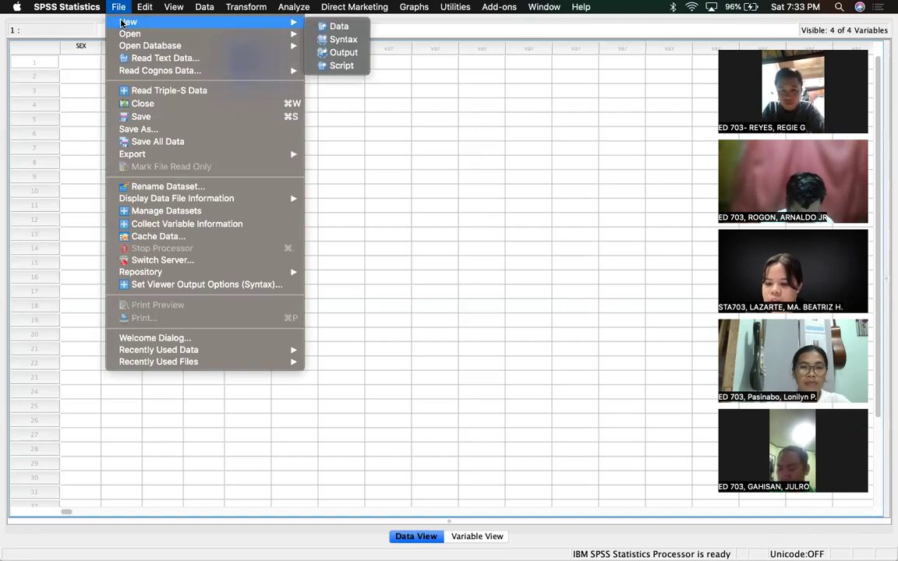
mouse_move(125, 34)
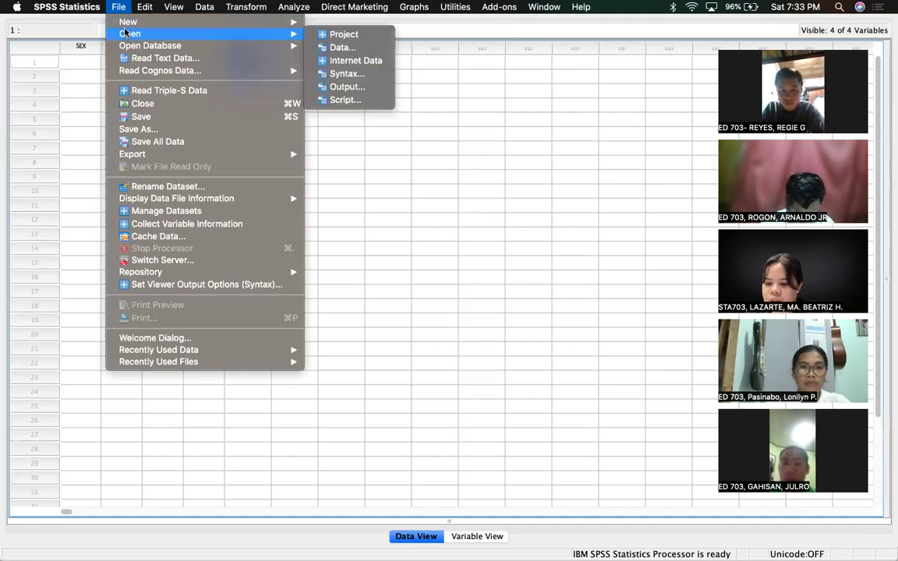
left_click(136, 130)
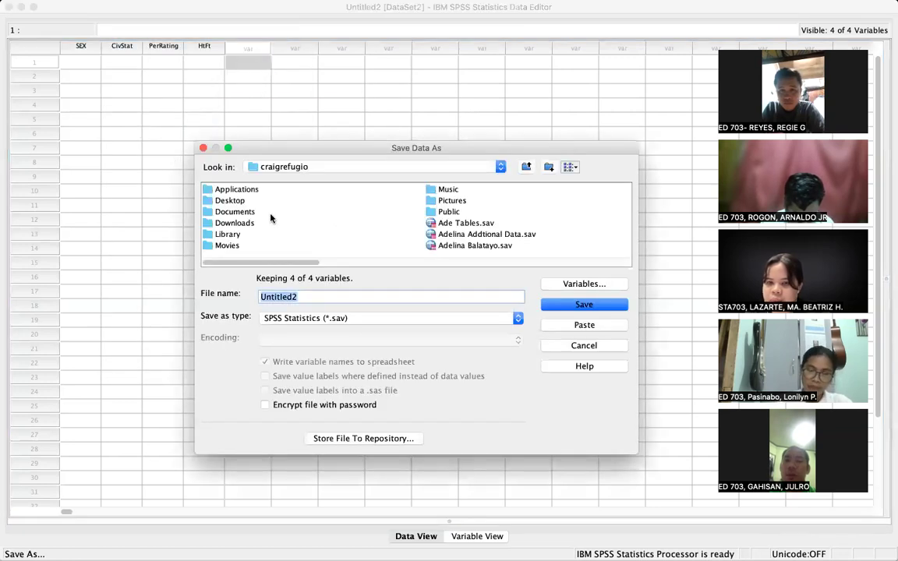
- Save the dataset to the Desktop as 'Stat 703 File Sept 20, 2025', fixing typos in the name
left_click(230, 201)
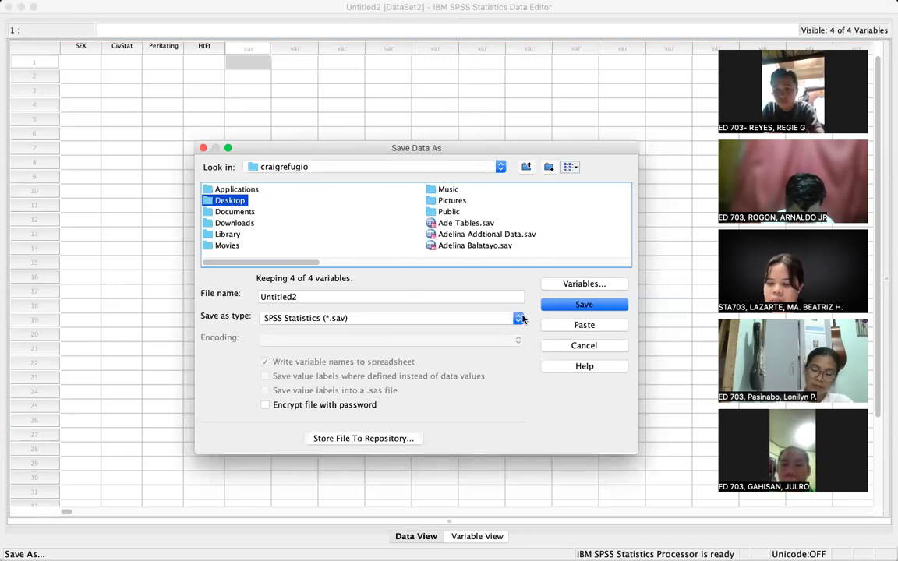
left_click(321, 297)
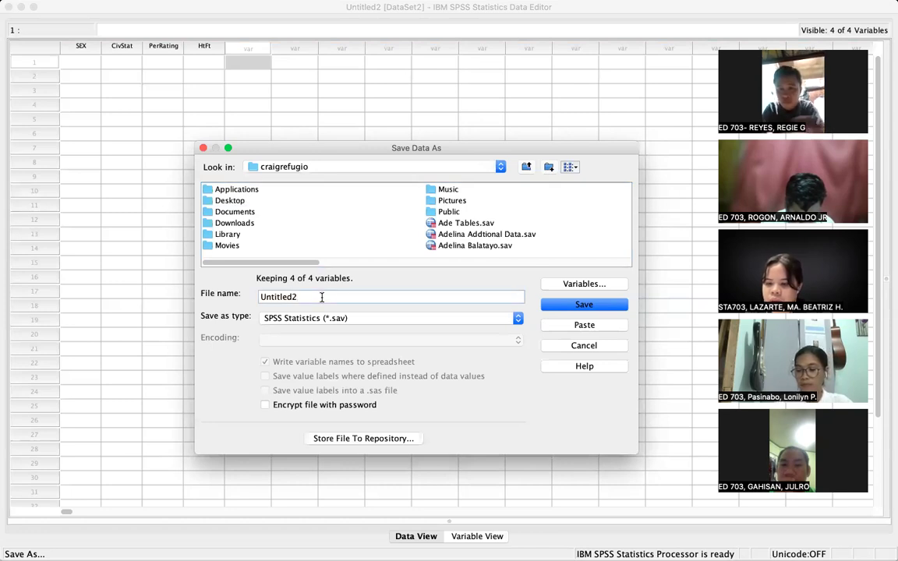
key("BackSpace")
key("BackSpace")
key("BackSpace")
key("BackSpace")
key("BackSpace")
key("BackSpace")
key("BackSpace")
key("BackSpace")
key("BackSpace")
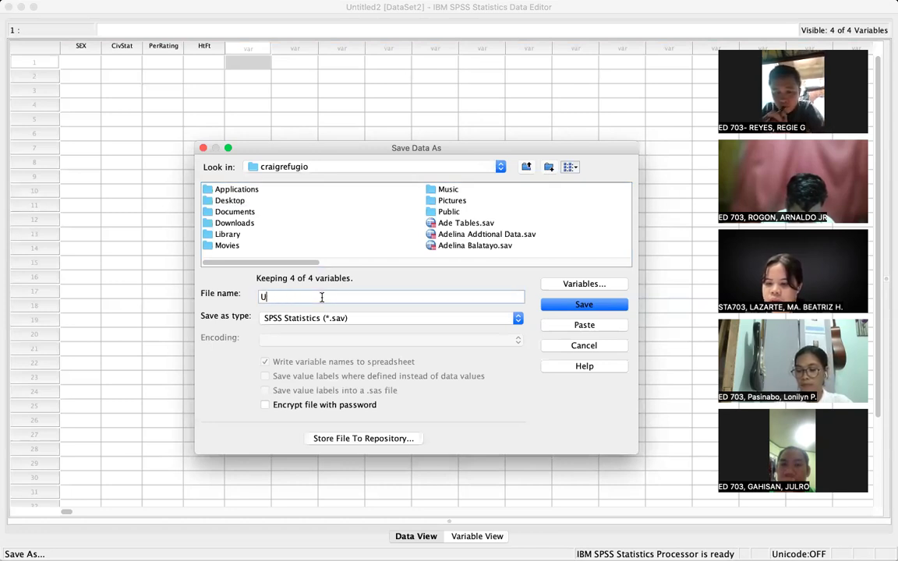
type("Stat 703 ")
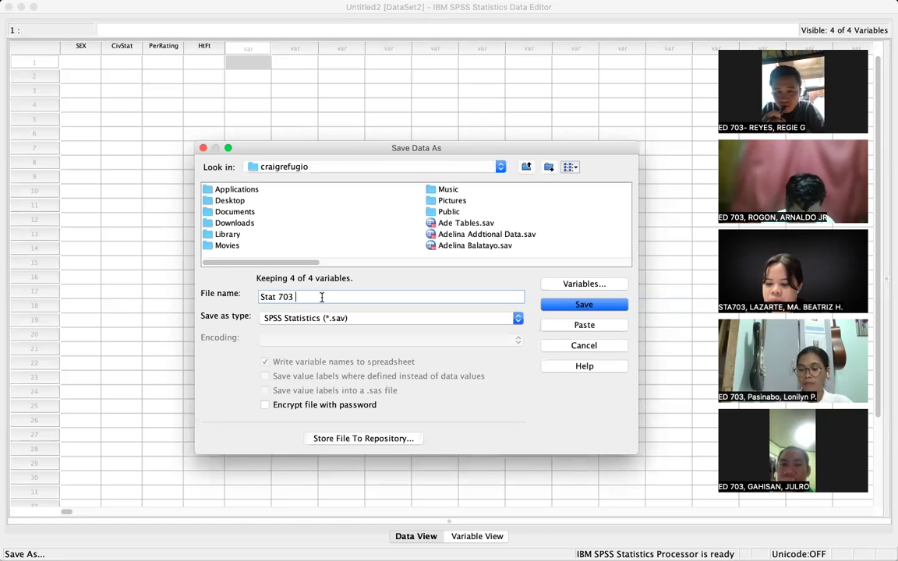
type("File D")
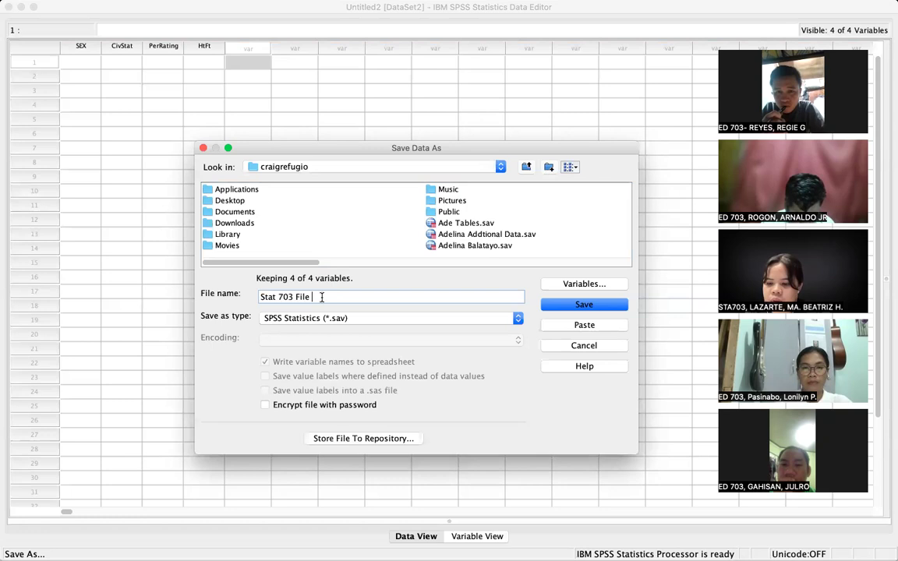
type("ept 20, ")
type("202")
type(". 2025")
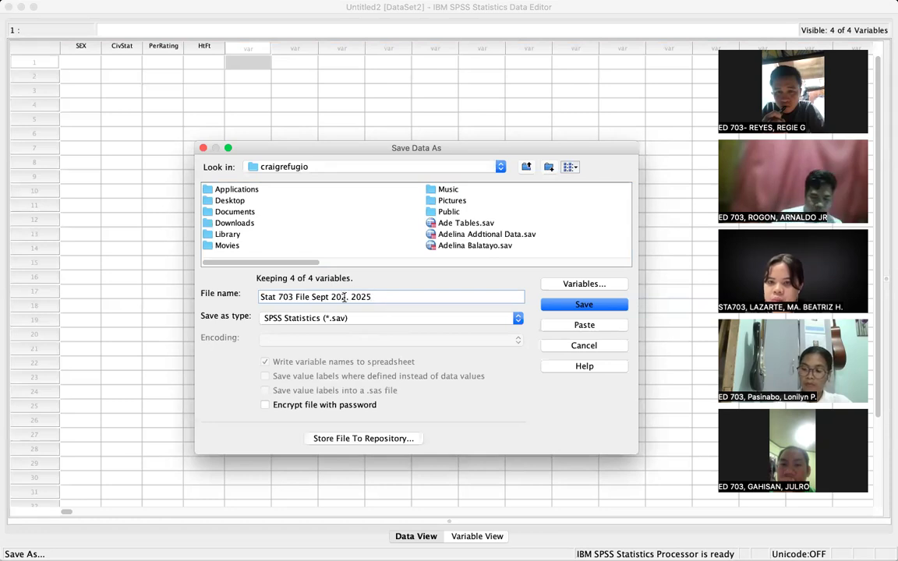
left_click(343, 297)
key("BackSpace")
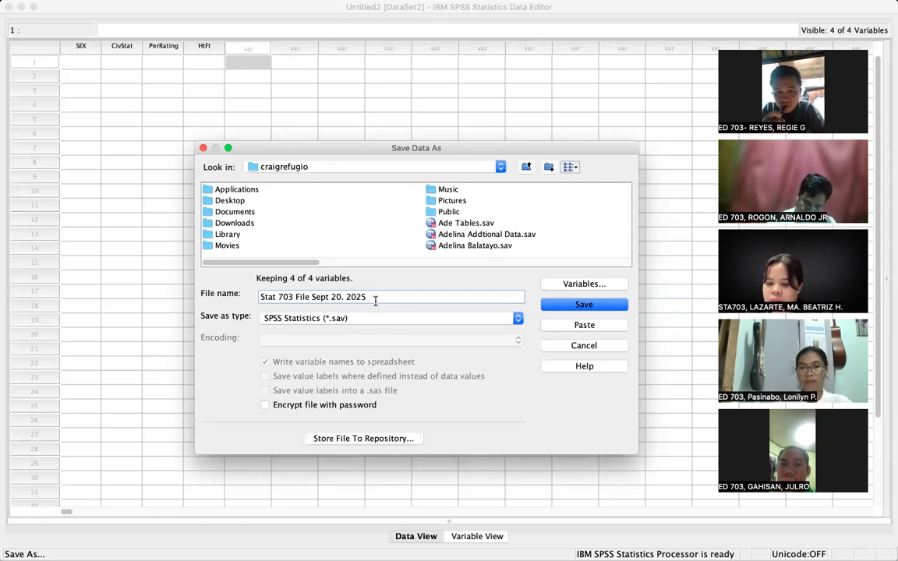
left_click(347, 297)
key("BackSpace")
key("BackSpace")
type(",")
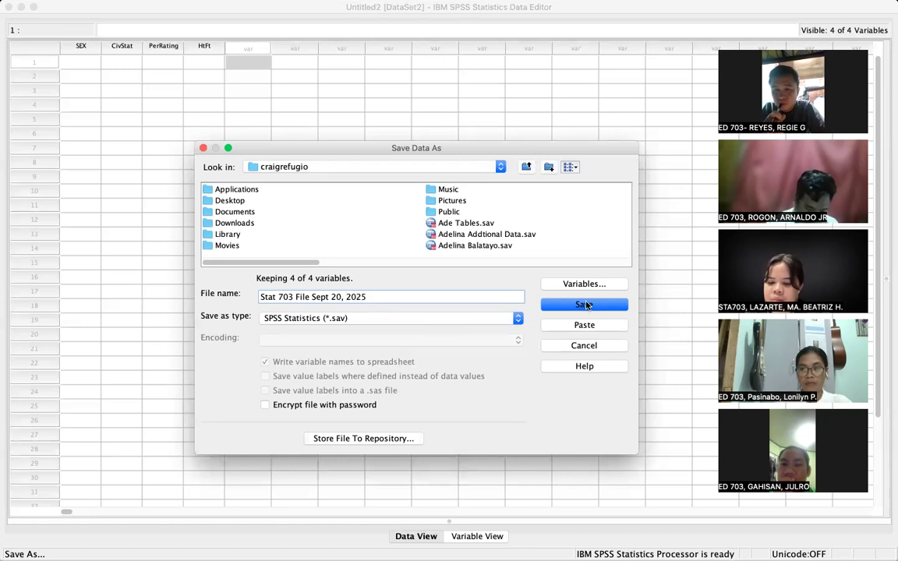
left_click(584, 304)
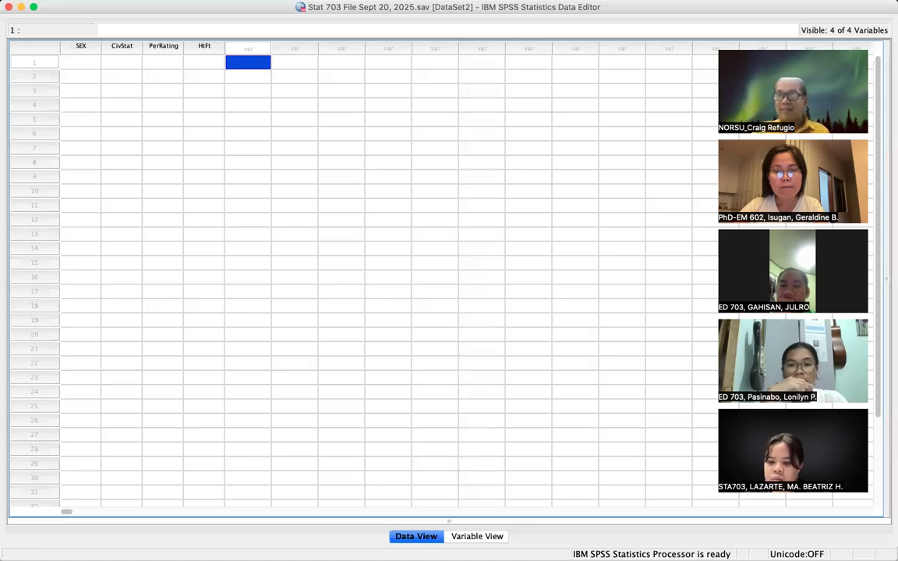
key("super+shift+3")
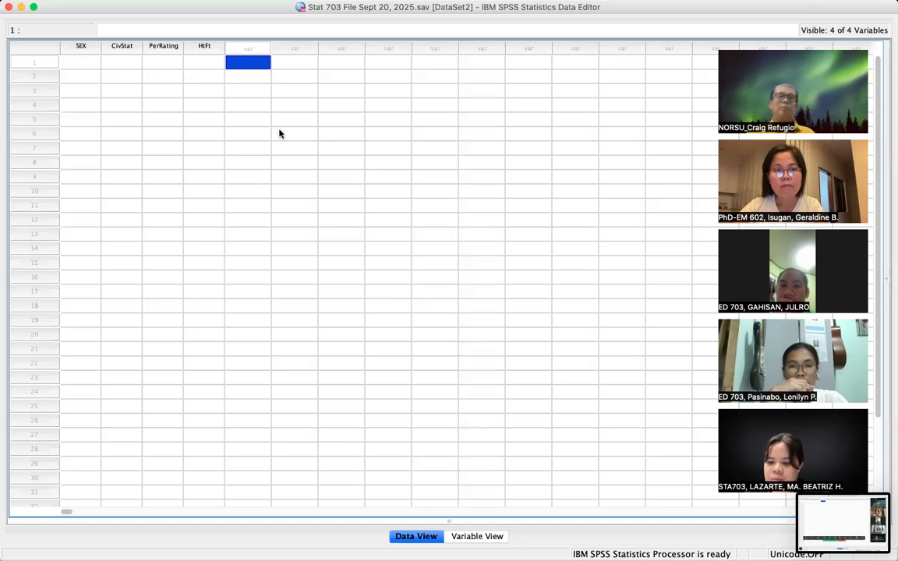
- Enter case 1: SEX 1, CivStat 1, PerRating 5 and HtFt 5.1
left_click(85, 64)
type("1")
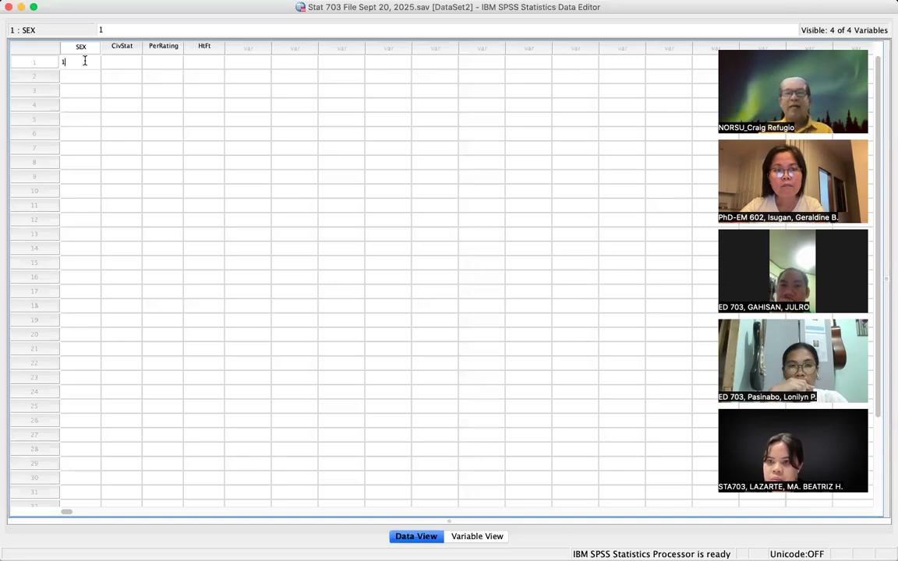
key("Tab")
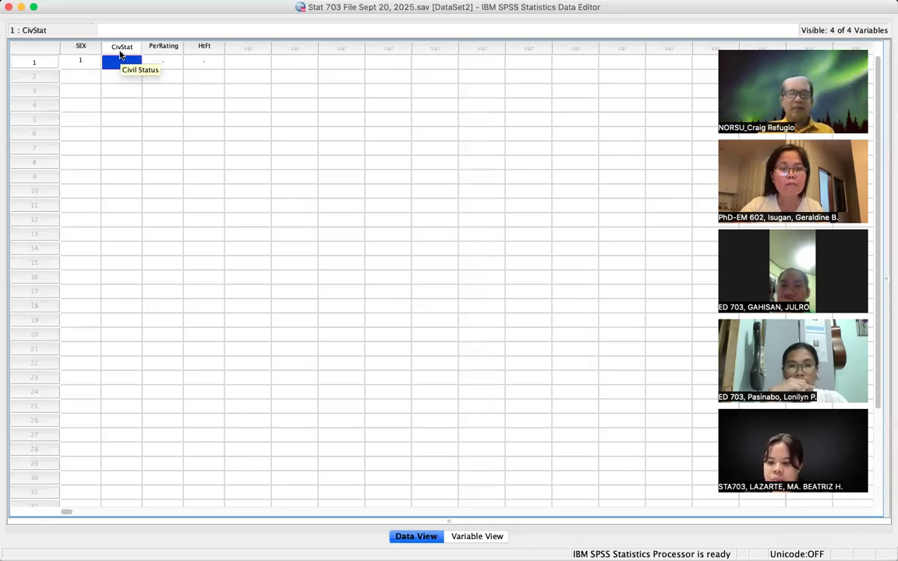
type("1")
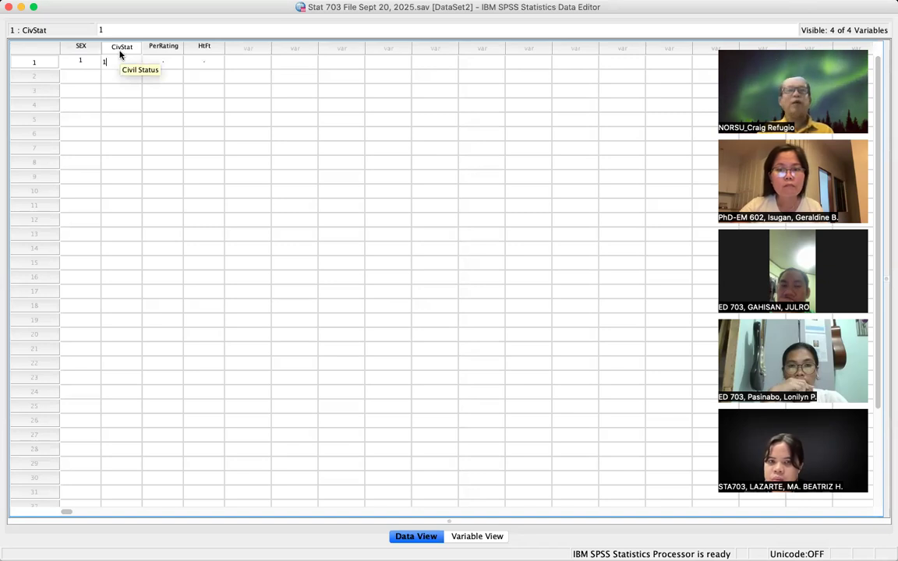
left_click(161, 60)
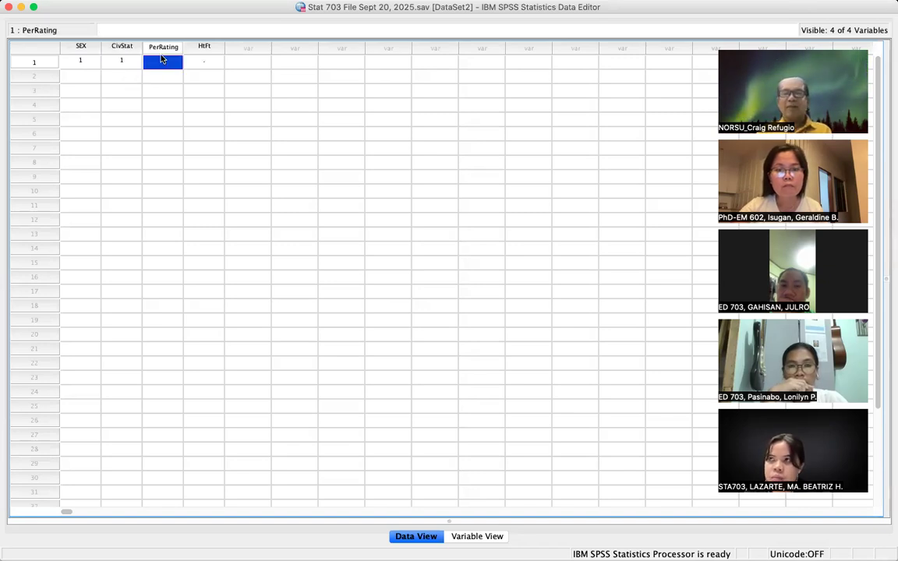
type("5")
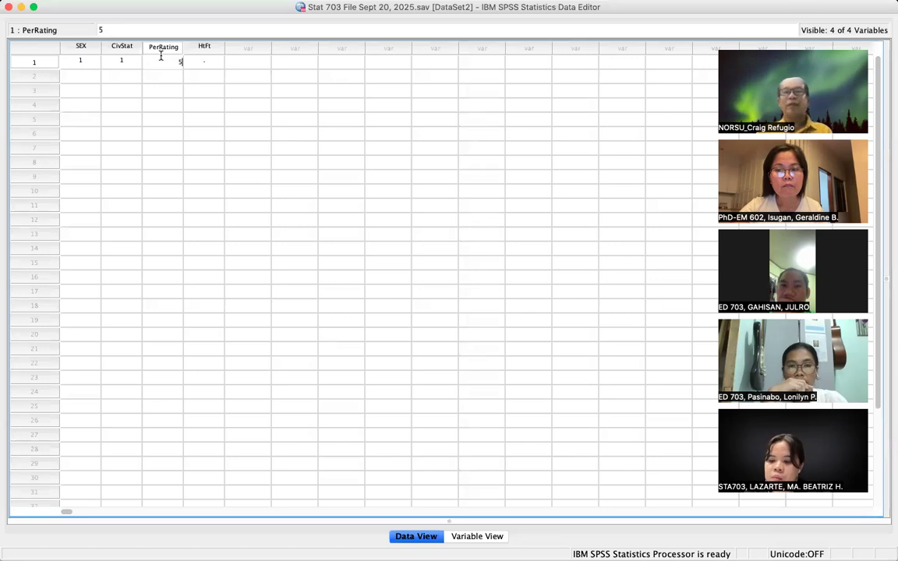
left_click(214, 61)
type("5.0")
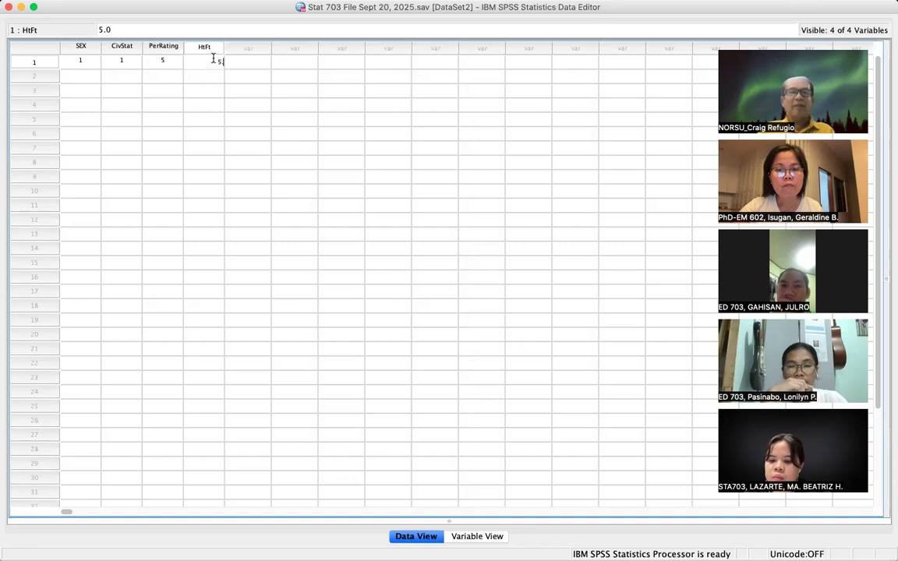
left_click(281, 79)
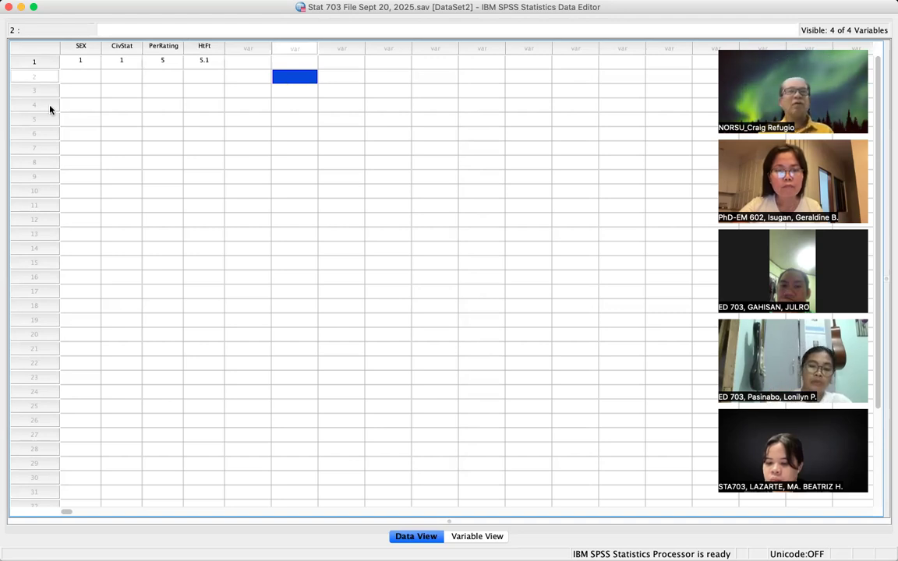
- Enter SEX code 1 for cases 2 through 11
left_click(87, 77)
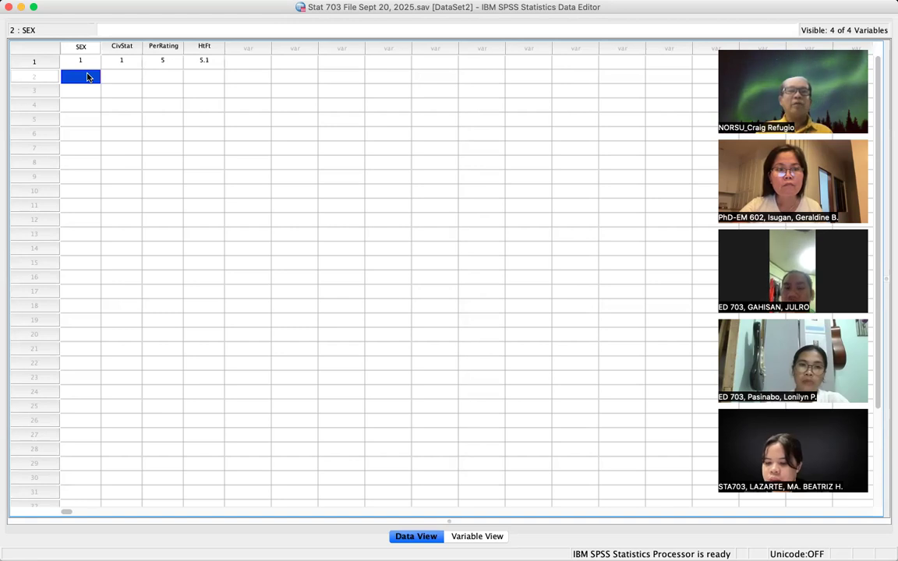
type("1")
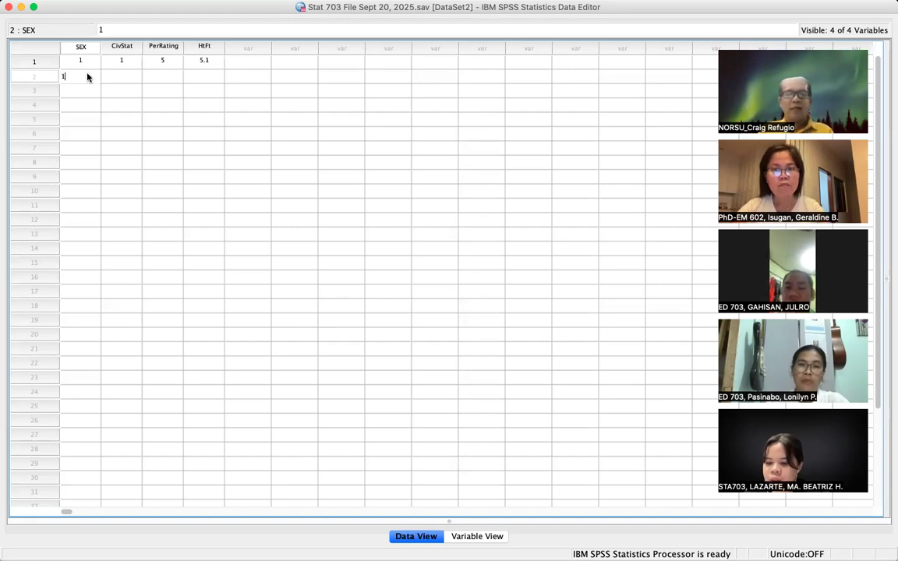
key("Return")
type("1")
key("Return")
type("1")
key("Return")
type("1")
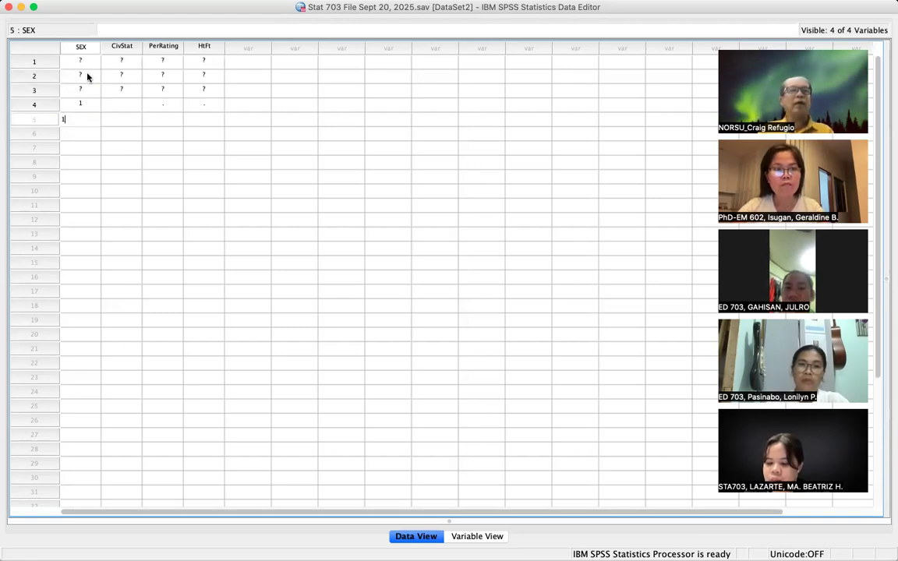
key("Return")
type("1")
key("Return")
type("1")
key("Return")
type("1")
key("Return")
type("1")
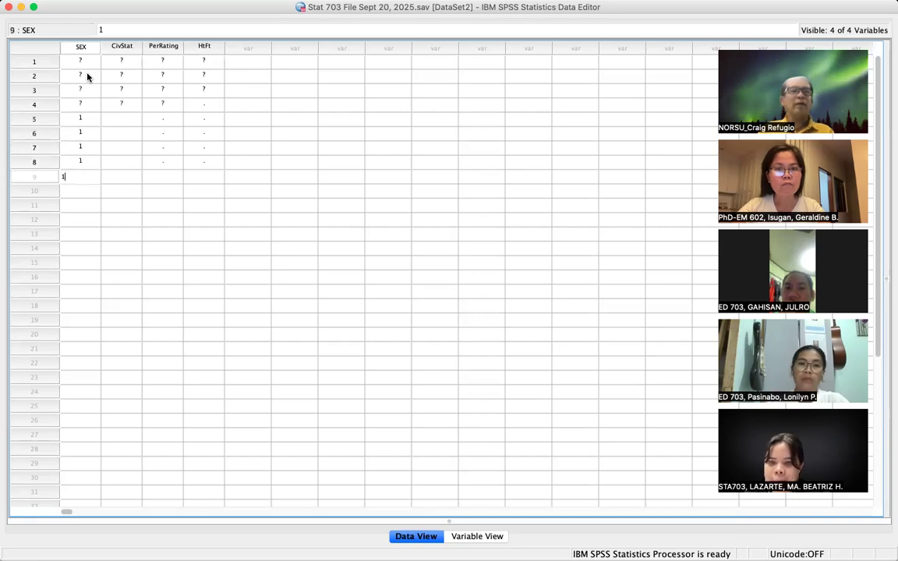
key("Return")
type("1")
key("Return")
type("1")
key("Return")
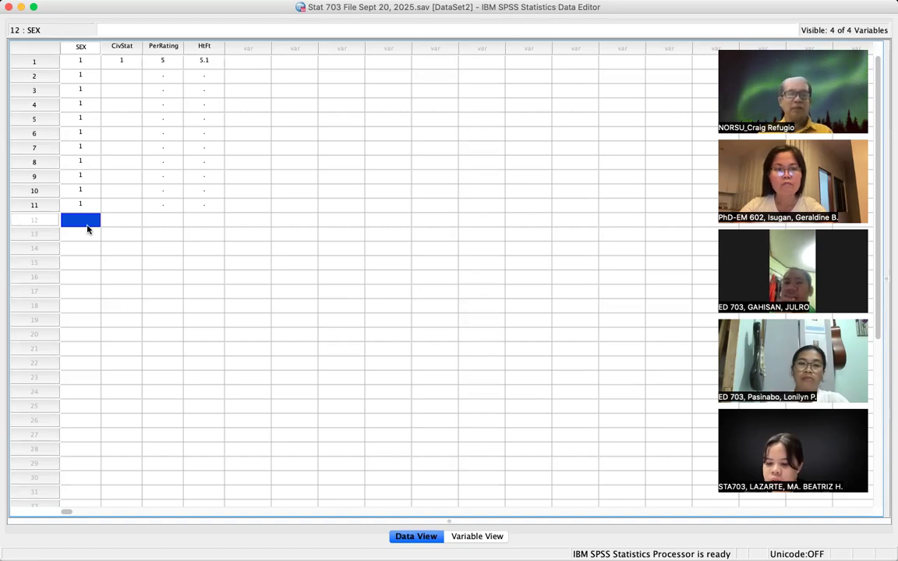
- Enter SEX code 2 for cases 12 through 16
type("2")
key("Return")
type("2")
key("Return")
type("2")
key("Return")
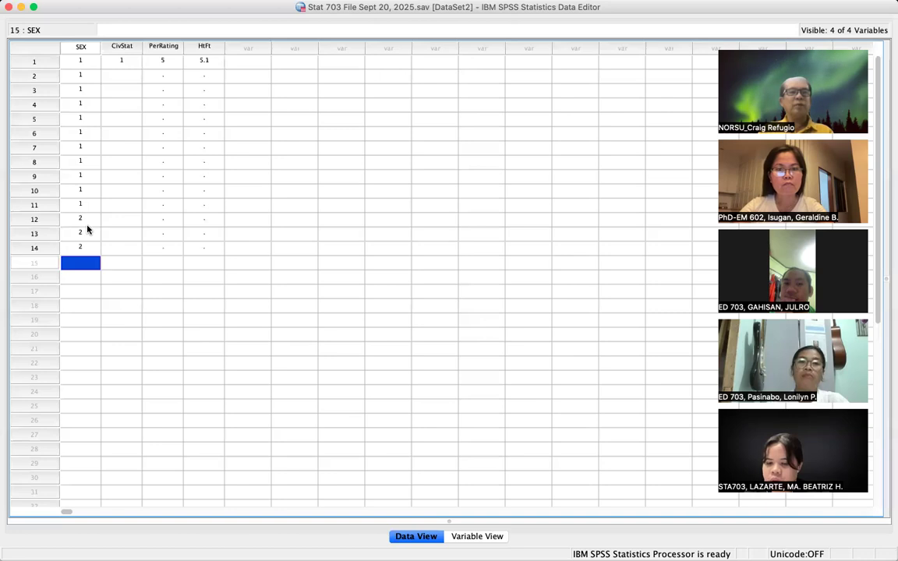
type("2")
key("Return")
type("2")
key("Return")
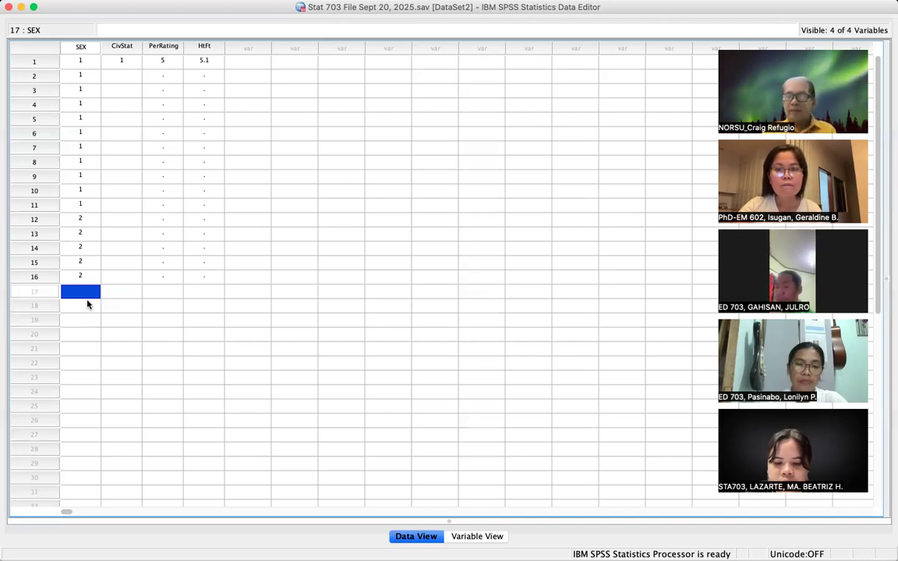
- Enter SEX for cases 17–26: 1 for 17–18, 2 for 19–23, 1 for 24–26
type("1")
key("Return")
type("1")
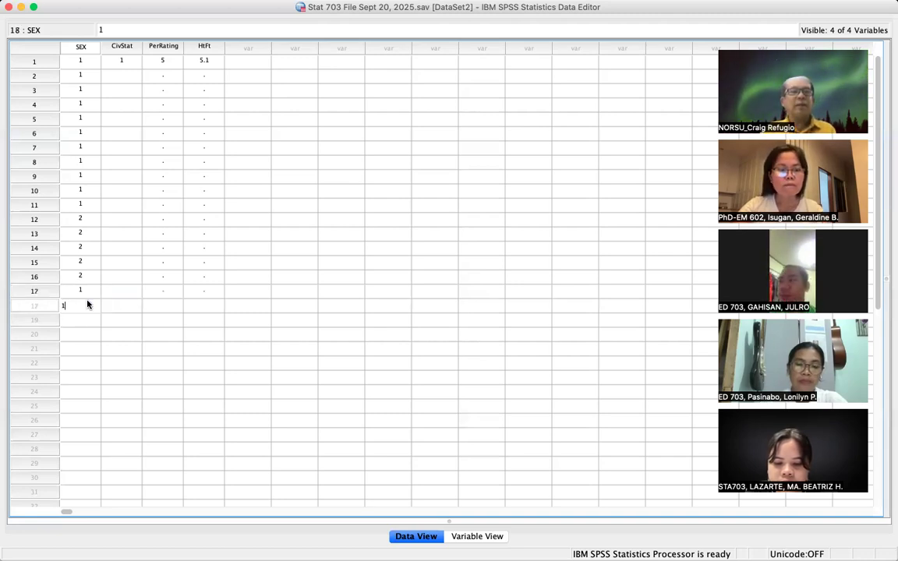
key("Return")
type("2")
key("Return")
type("2")
key("Return")
type("2")
key("Return")
type("2")
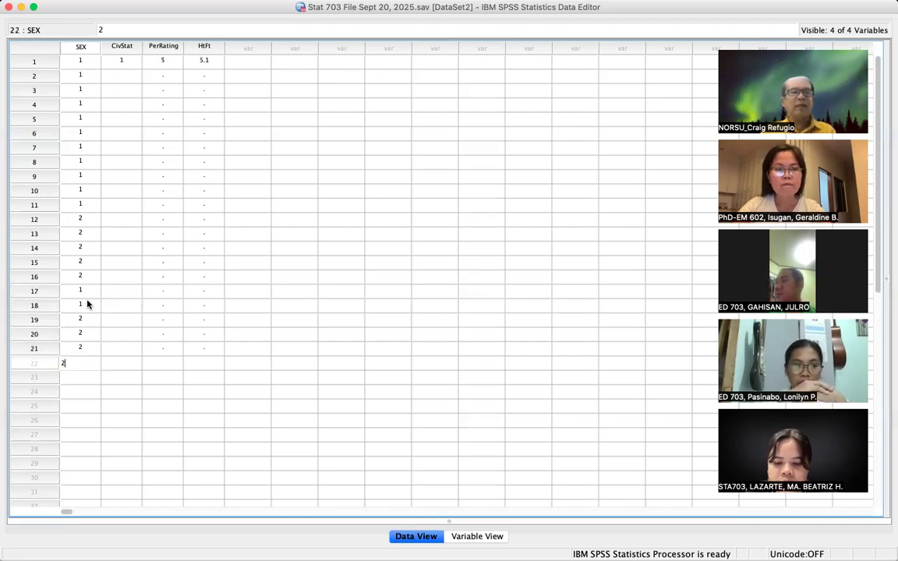
key("Return")
type("2")
key("Return")
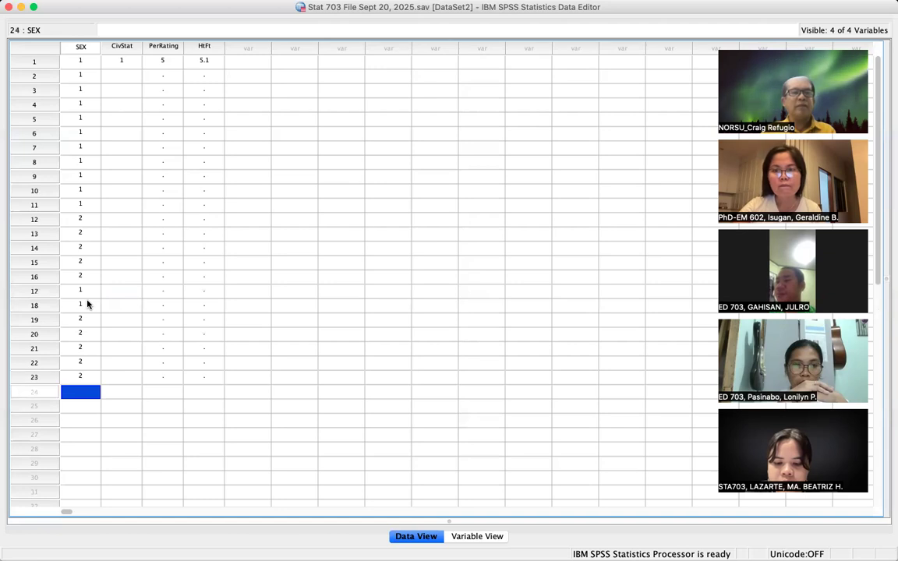
type("1")
key("Return")
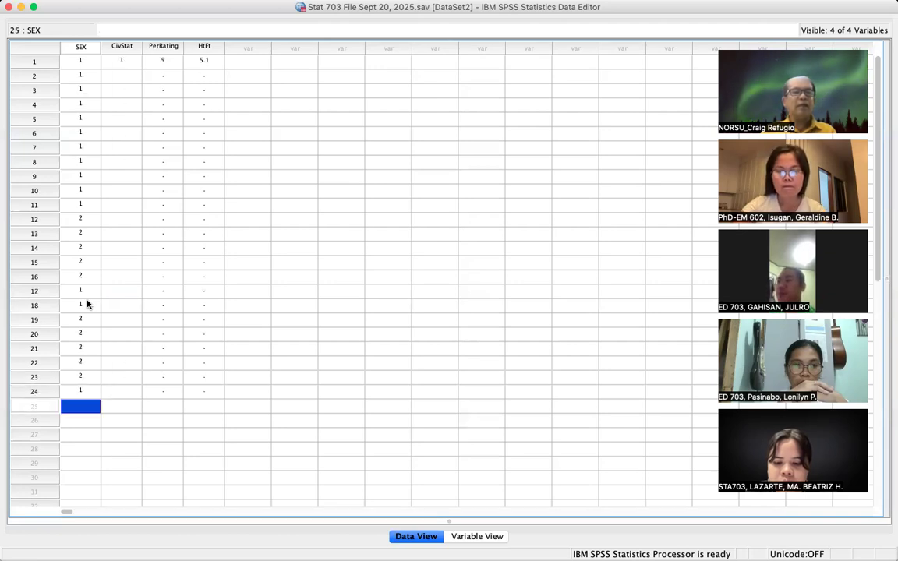
type("1")
key("Return")
type("1")
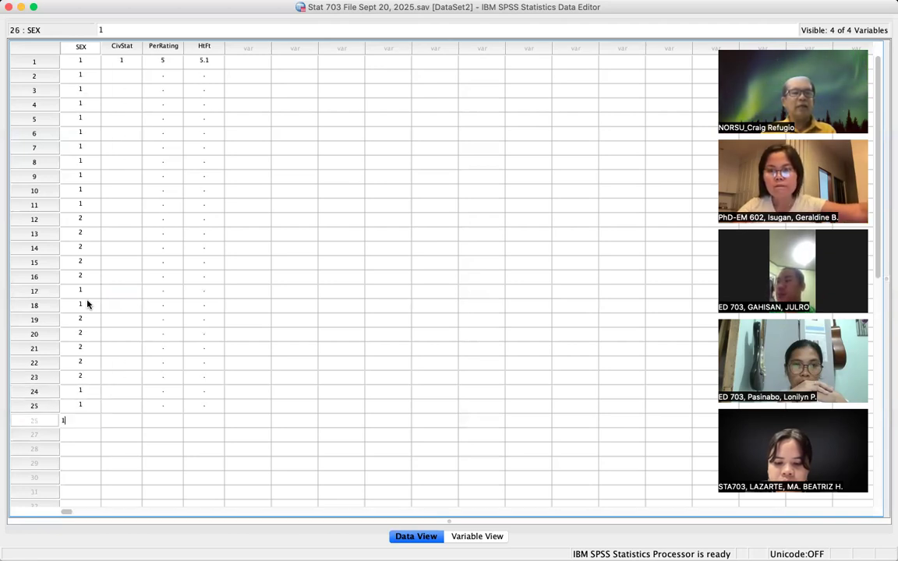
key("Return")
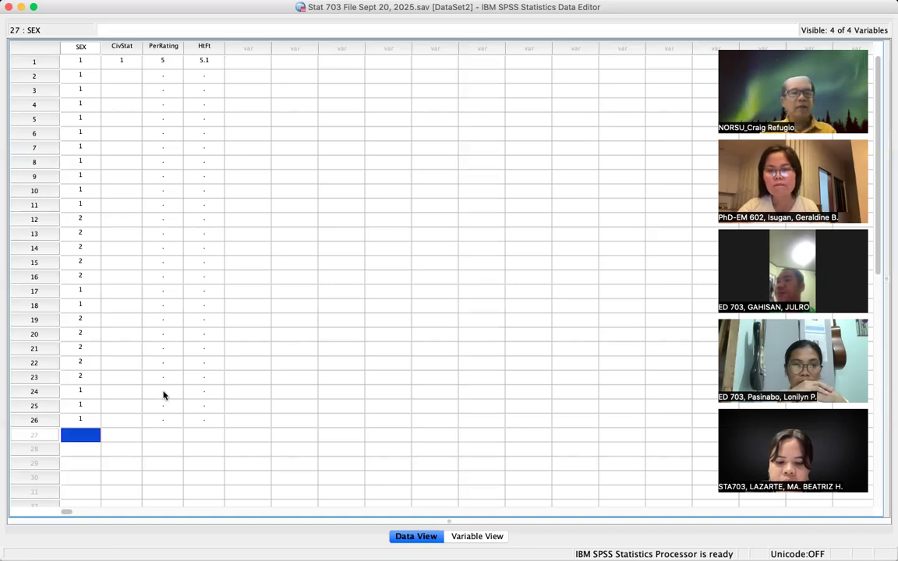
- Enter SEX for cases 27–30 as 2, 2, 1 and 2
left_click(88, 452)
left_click(84, 434)
type("2")
key("Return")
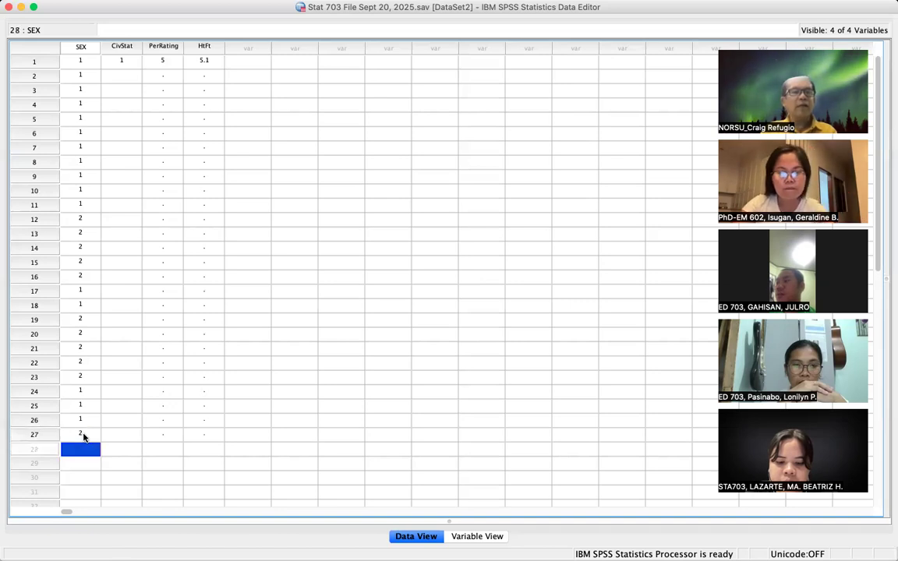
type("2")
key("Return")
type("1")
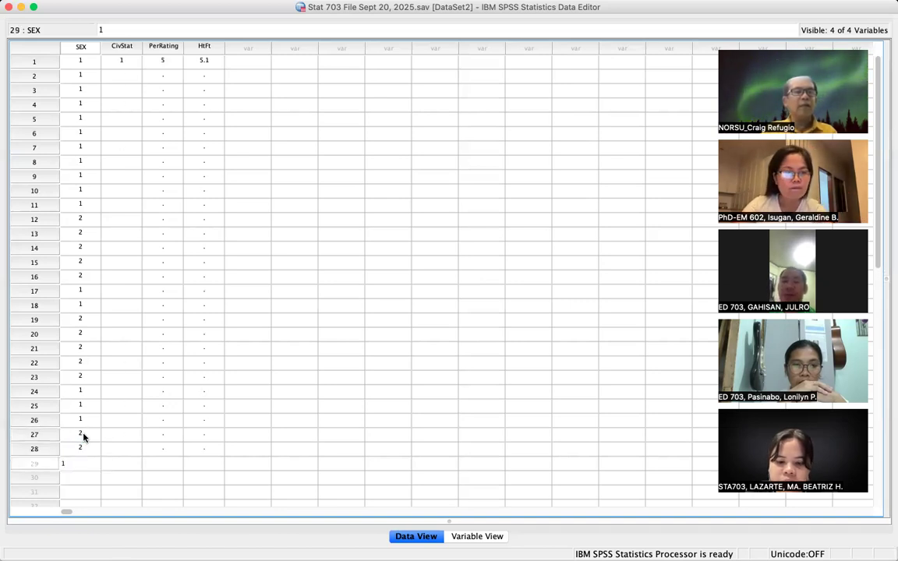
key("Return")
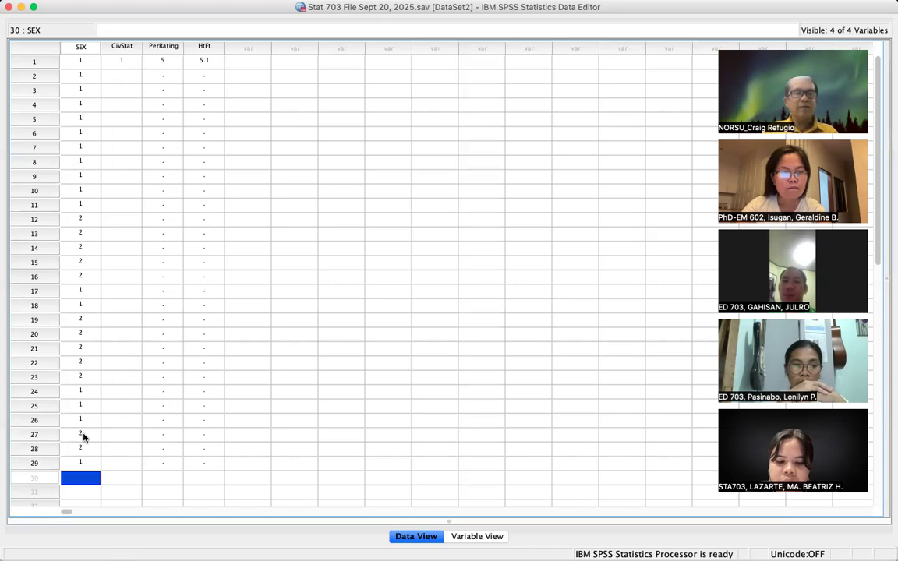
type("2")
left_click(180, 434)
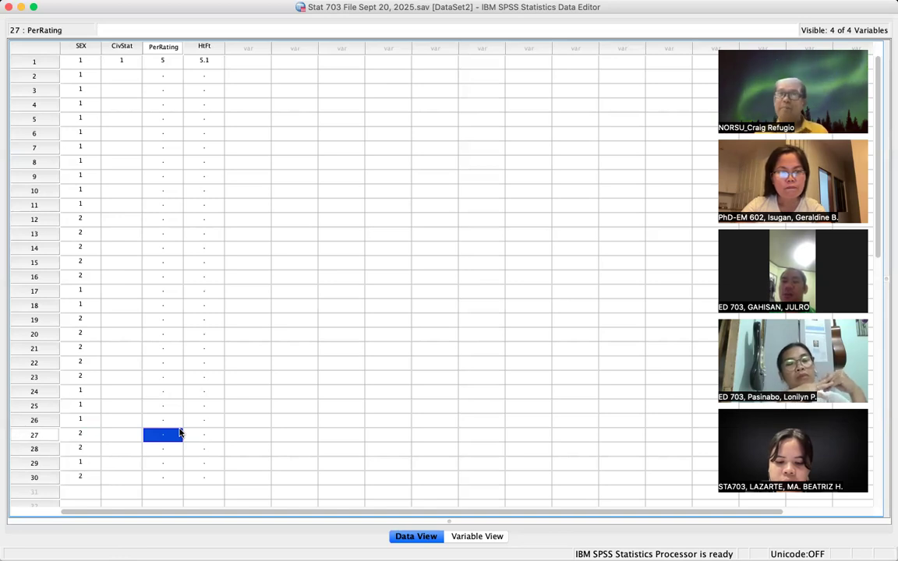
left_click(121, 79)
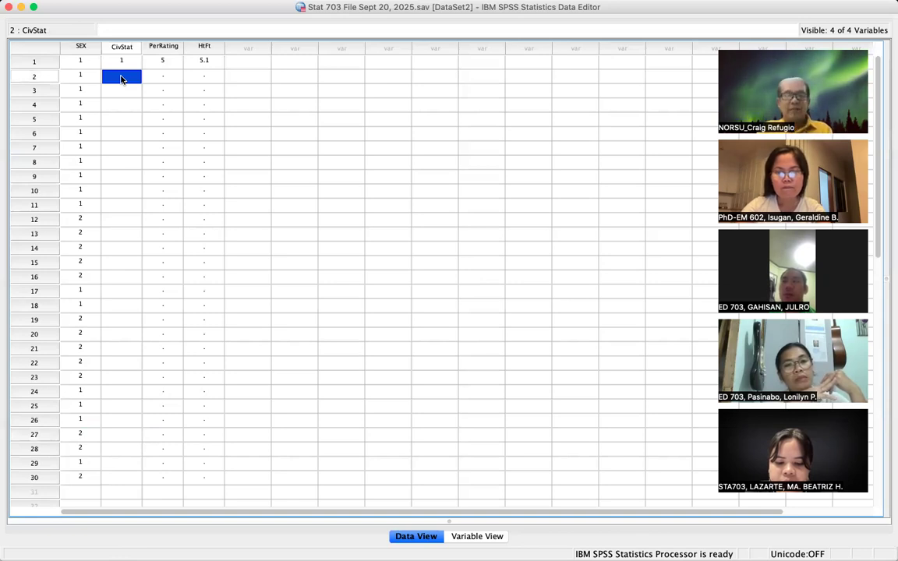
- Enter CivStat codes for the upper cases: 2s, then 1s, 3s and 4s through case 14
type("2")
key("Return")
type("2")
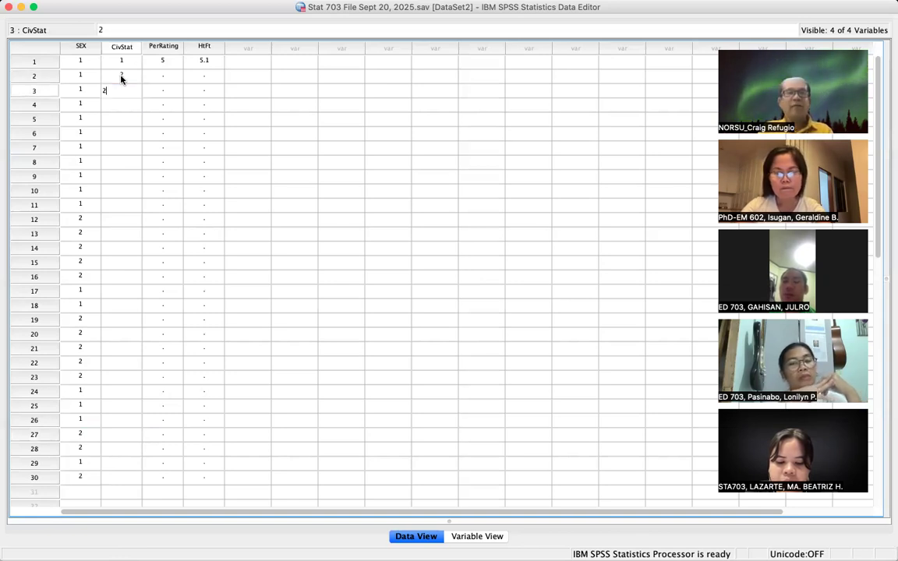
key("Return")
type("2")
key("Return")
type("2")
key("Return")
type("1")
key("Return")
type("1")
key("Return")
type("1")
key("Return")
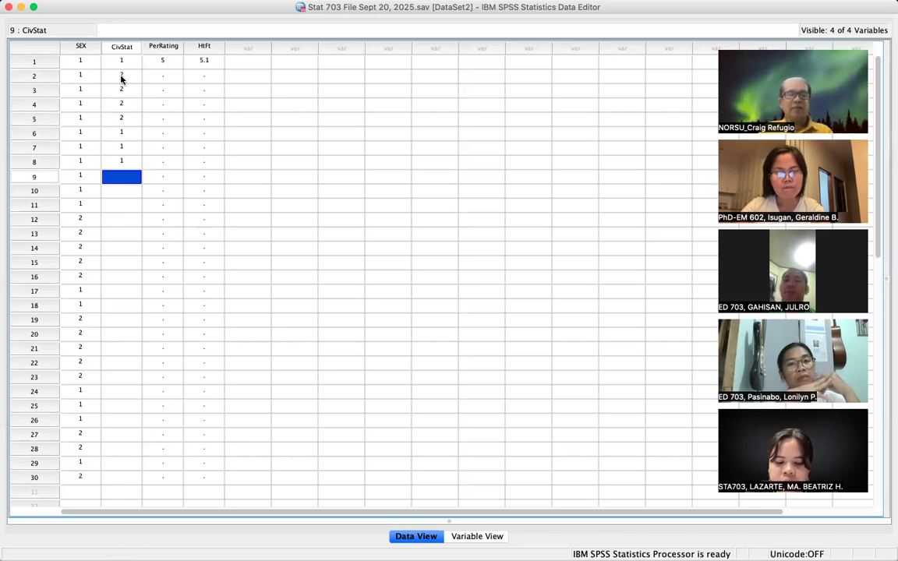
type("3")
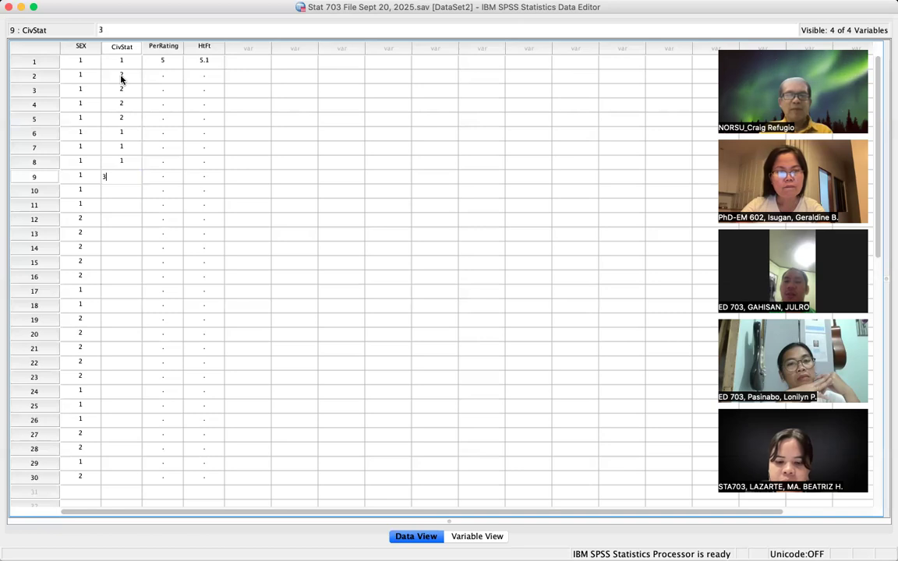
key("Return")
type("3")
key("Return")
type("3")
key("Return")
type("4")
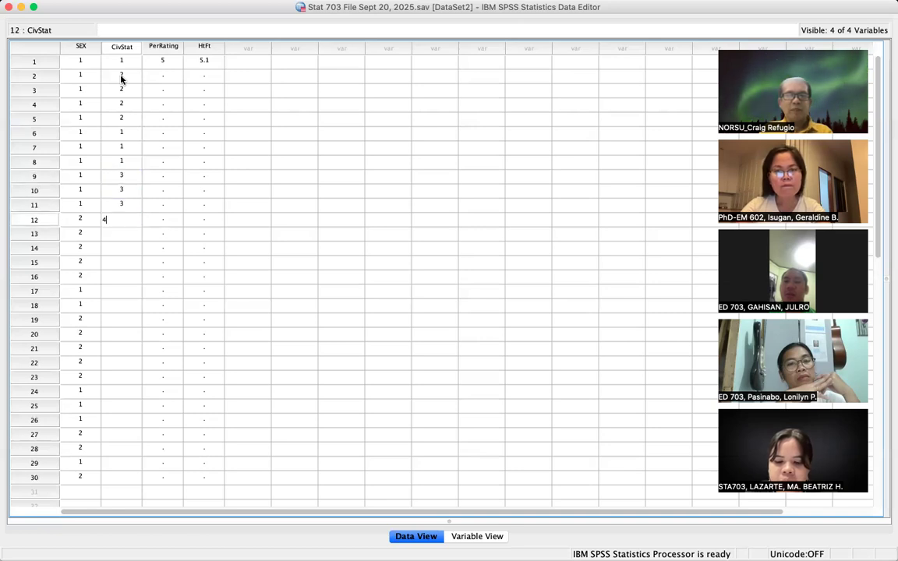
key("Return")
type("4")
key("Return")
type("4")
key("Return")
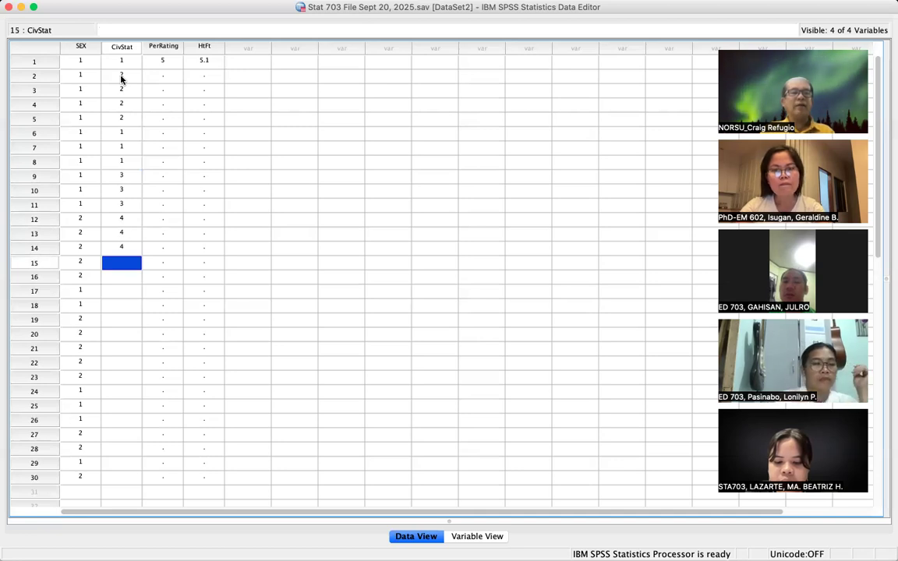
- Enter CivStat codes 2, 1, 3 and 4 for cases 15–30, with case 29 entered as '1`'
type("2")
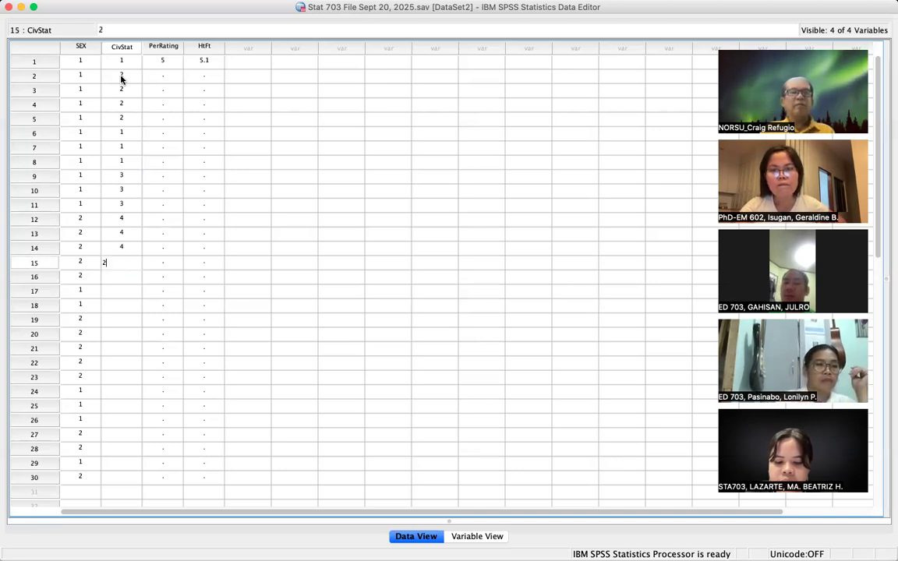
key("Return")
type("2")
key("Return")
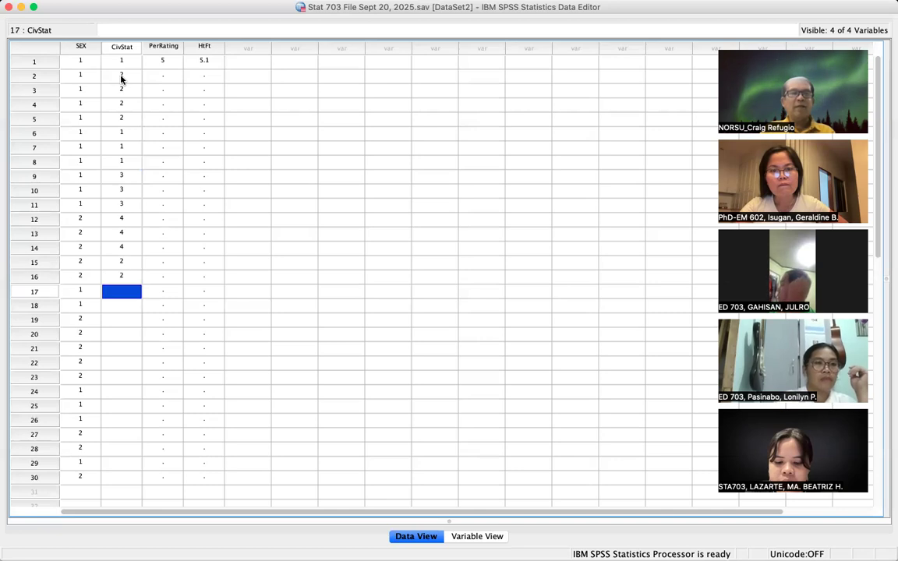
type("2")
key("Return")
type("2")
key("Return")
type("1")
key("Return")
type("1")
key("Return")
type("1")
key("Return")
type("3")
key("Return")
type("3")
key("Return")
type("3")
key("Return")
type("3")
key("Return")
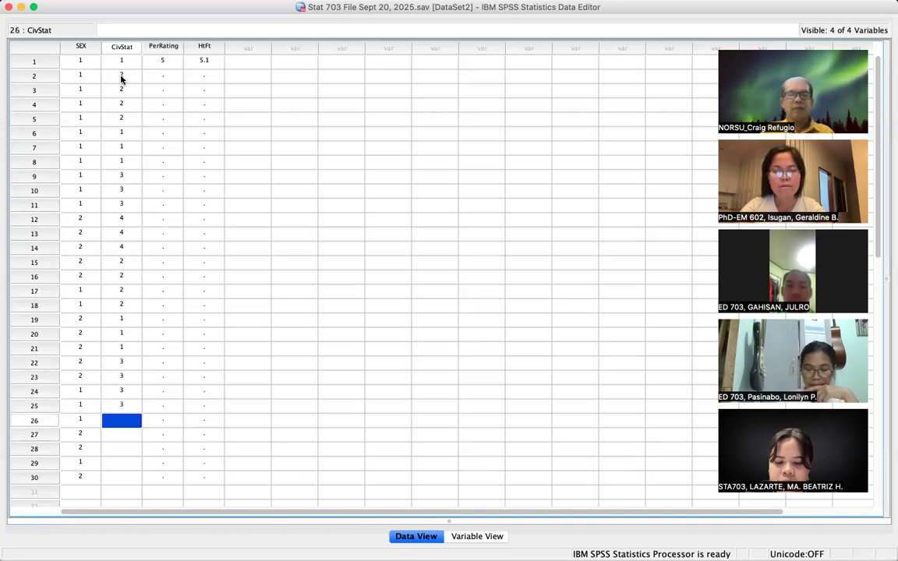
type("4")
key("Return")
type("4")
key("Return")
type("4")
key("Return")
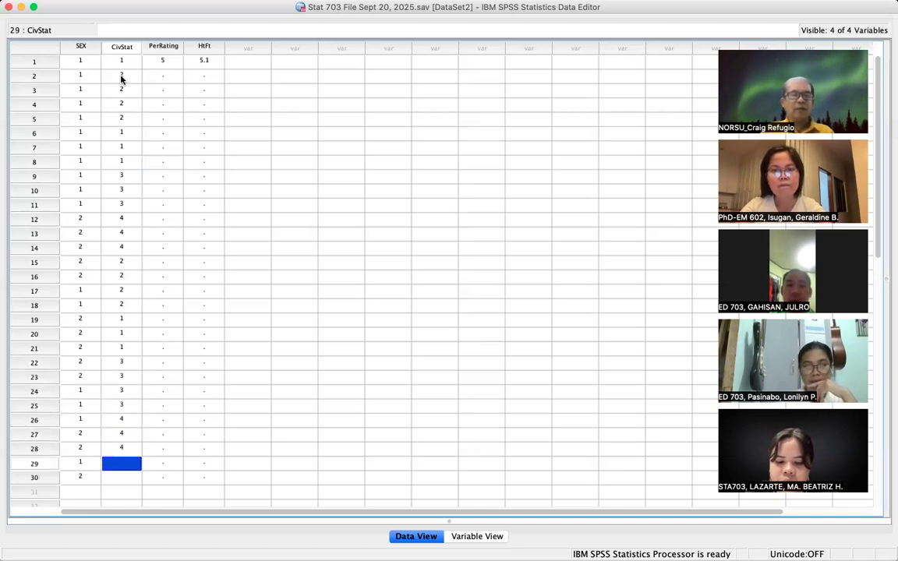
type("1`")
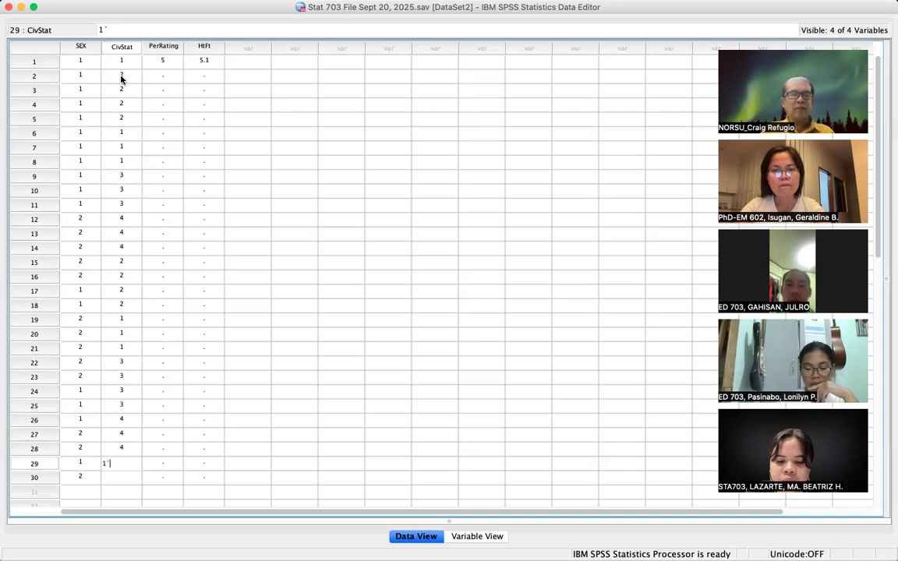
key("Return")
type("2")
key("Return")
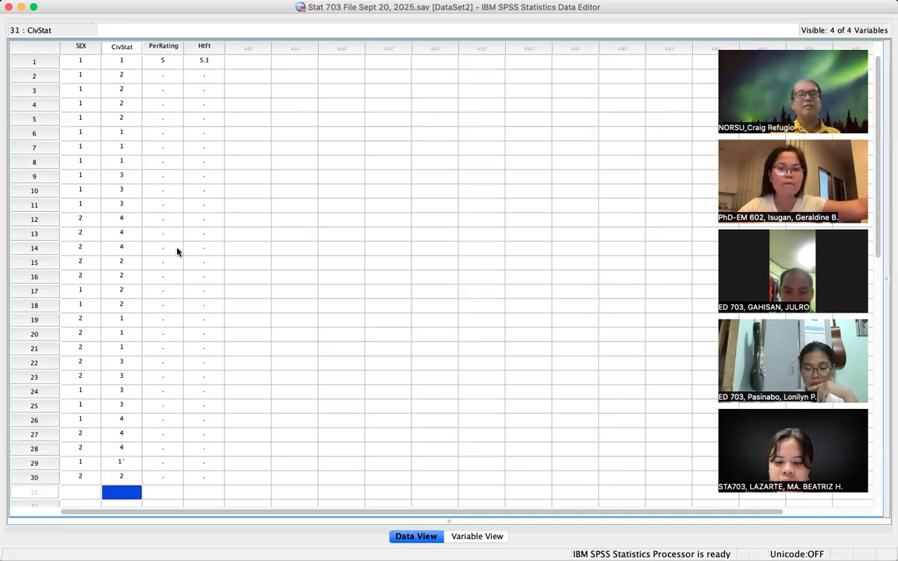
left_click(167, 77)
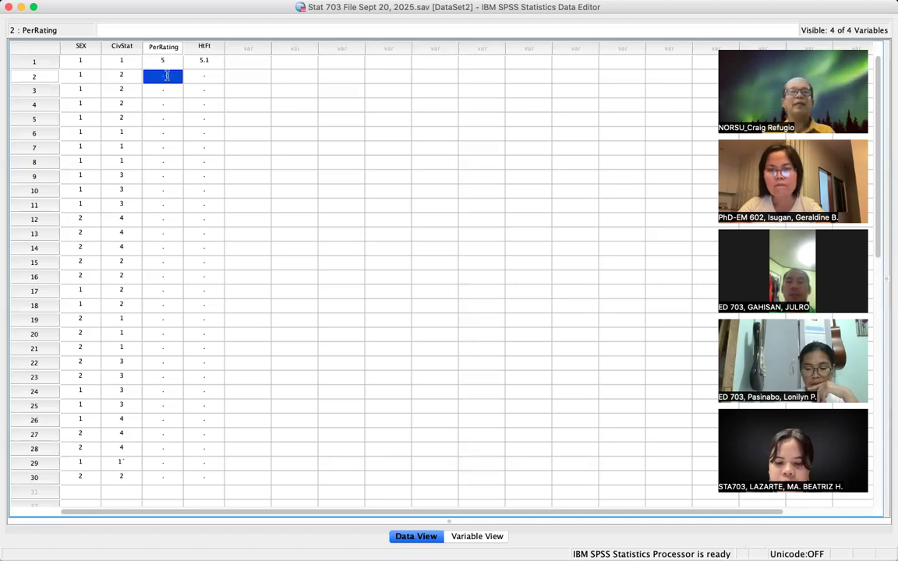
- Enter PerRating values for the upper cases: 5s, then 4s, then 3s through case 13
type("5")
key("Return")
type("5")
key("Return")
type("5")
key("Return")
type("5")
key("Return")
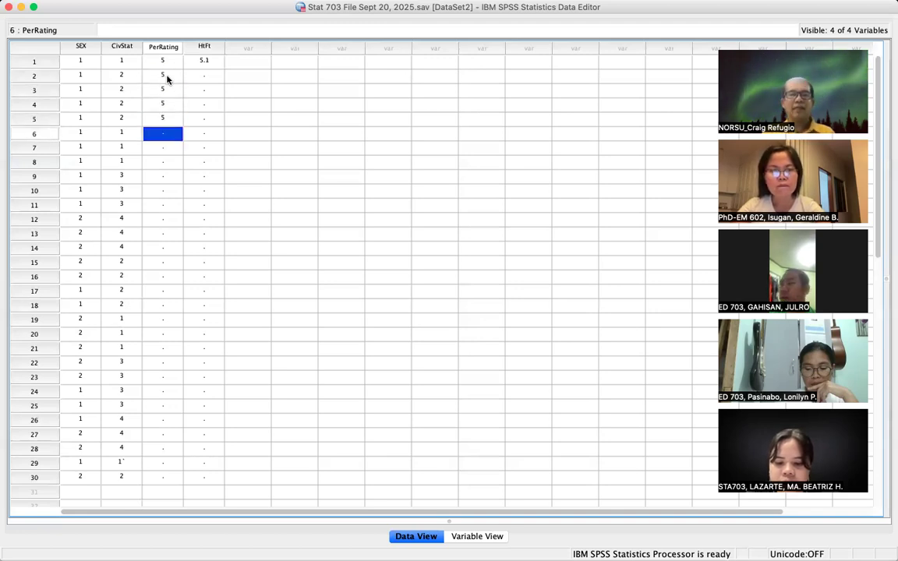
type("5")
key("Return")
type("4")
key("Return")
type("4")
key("Return")
type("4")
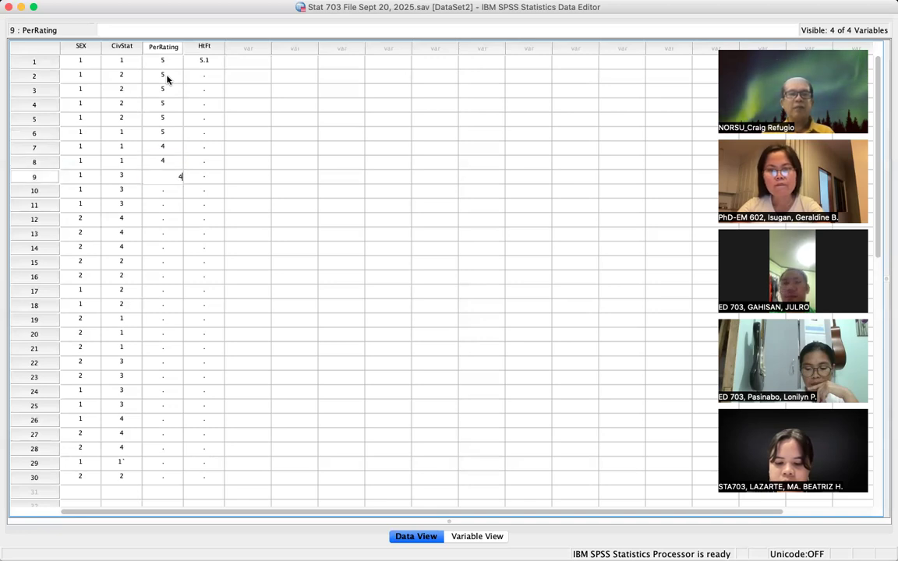
key("Return")
type("3")
key("Return")
type("3")
key("Return")
type("3")
key("Return")
type("3")
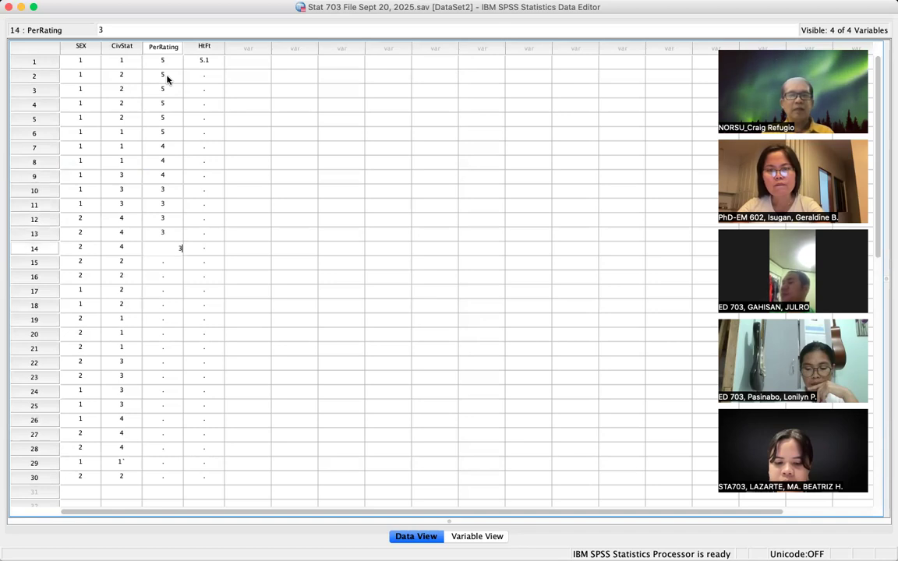
- Enter the remaining PerRating values down to case 30: 4s, 3s, 1s for cases 23–26, then 5s
key("Return")
type("4")
key("Return")
type("4")
key("Return")
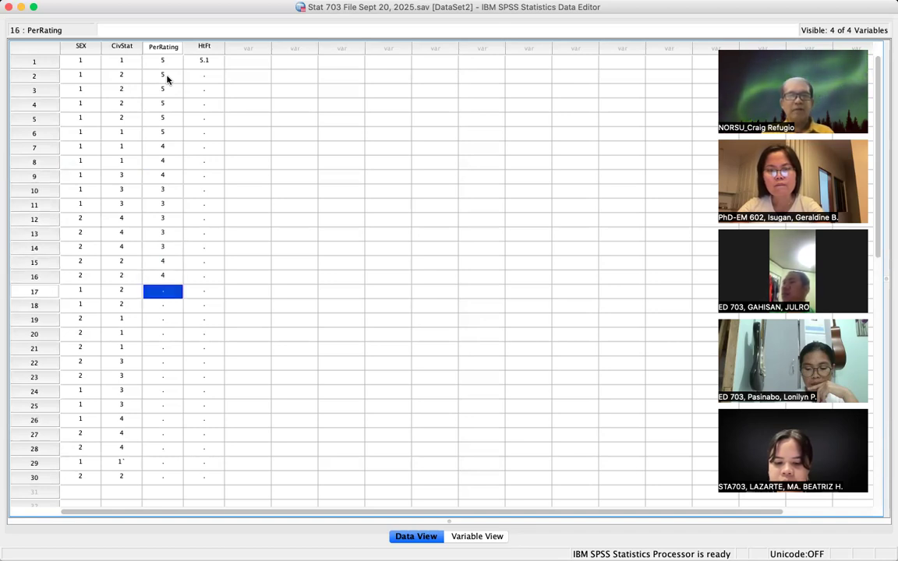
type("4")
key("Return")
type("4")
key("Return")
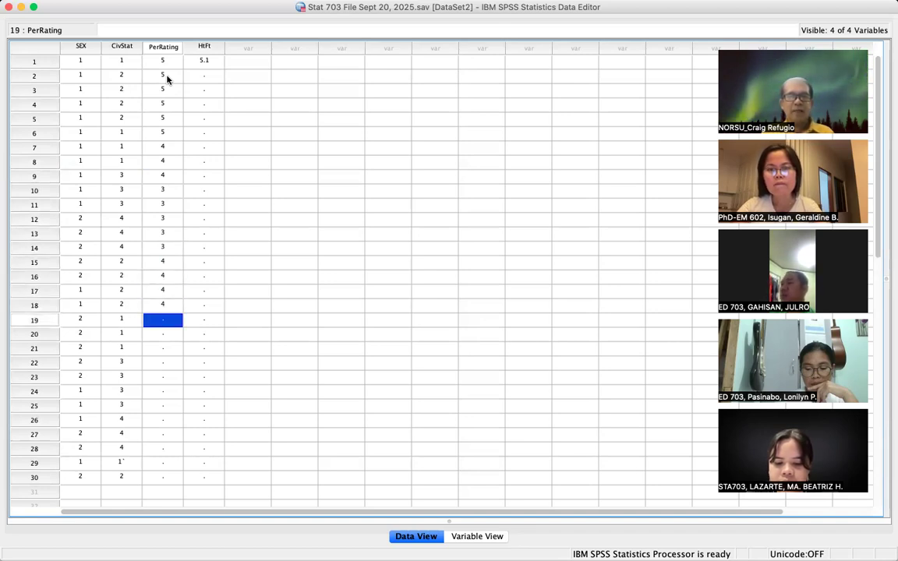
type("3")
key("Return")
type("3")
key("Return")
type("3")
key("Return")
type("3")
key("Return")
type("1")
key("Return")
type("1")
key("Return")
type("1")
key("Return")
type("1")
key("Return")
type("5")
key("Return")
type("5")
key("Return")
type("5")
key("Return")
type("5")
key("Return")
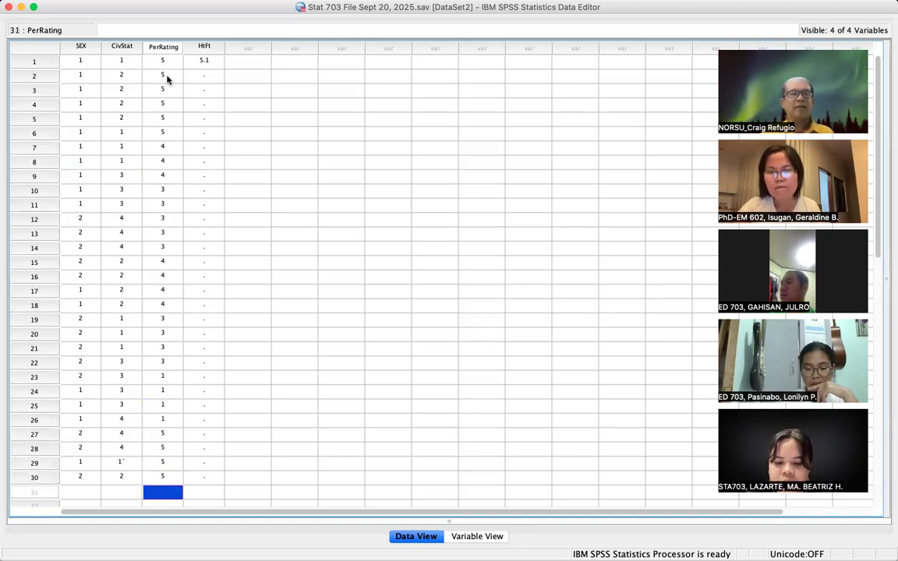
- Enter HtFt heights for cases 2–10: 5.0 for cases 2–6, then 4.9, 4.7, 4.5 and 5.5
left_click(211, 74)
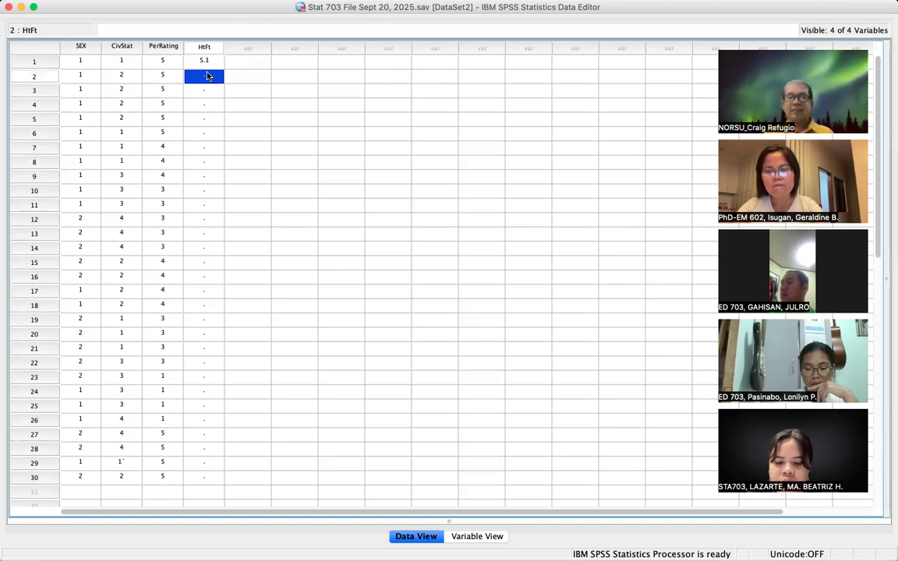
type("5.0")
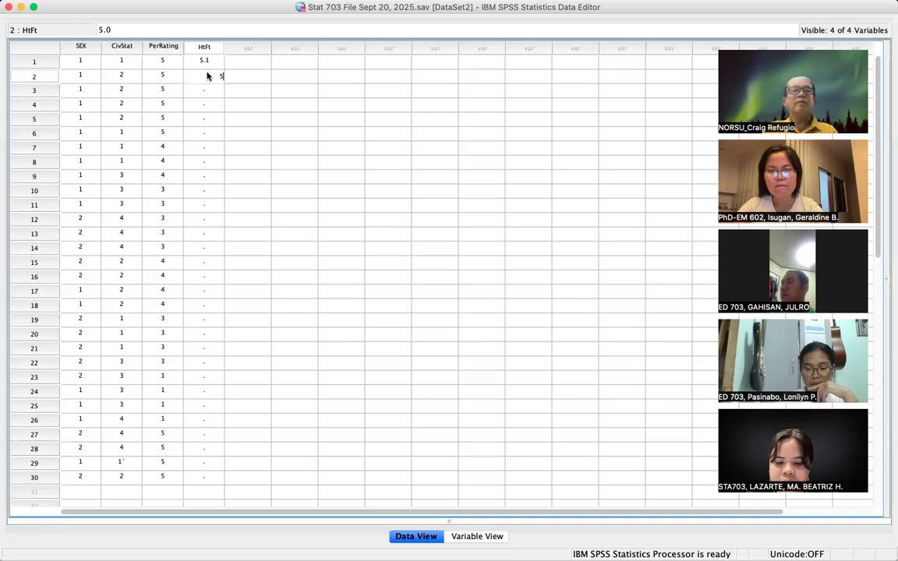
key("Return")
type("5.0")
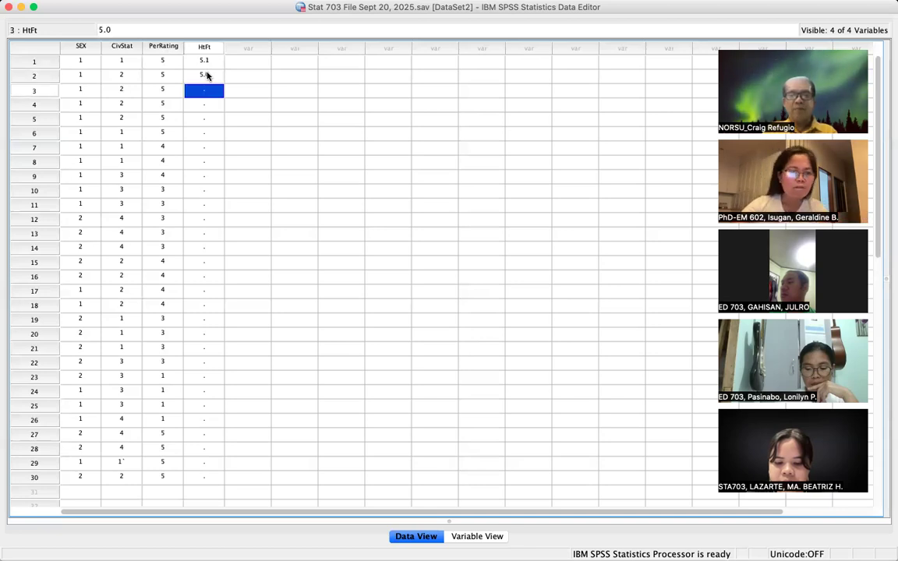
key("Return")
type("5.0")
key("Return")
type("5.0")
key("Return")
type("5.0")
key("Return")
type("4.9")
key("Return")
type("4.0")
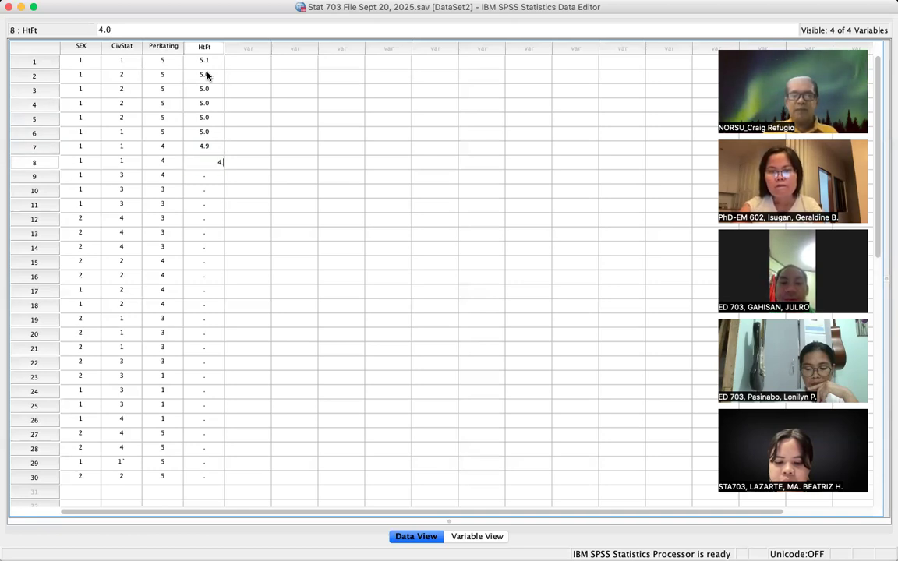
type("7")
key("Return")
type("4")
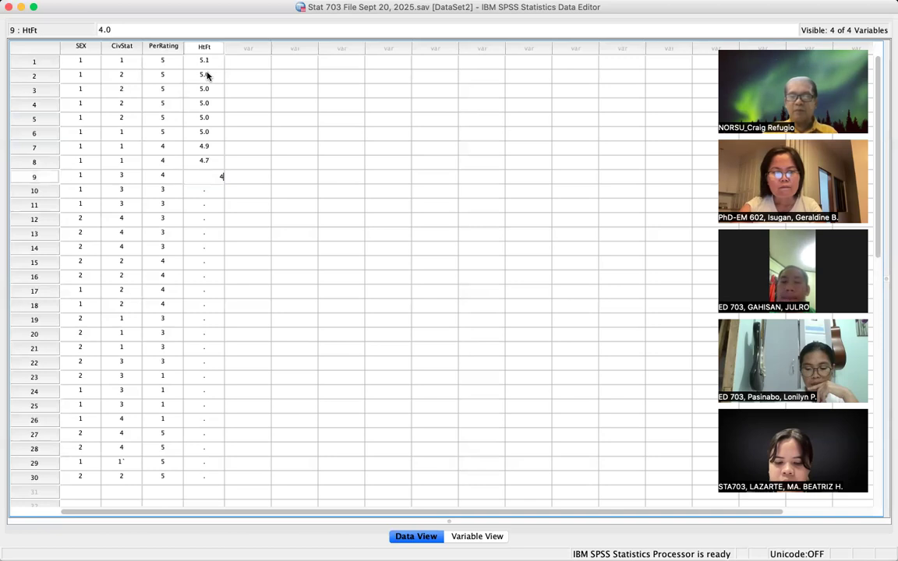
type(".5")
key("Return")
type("5.5")
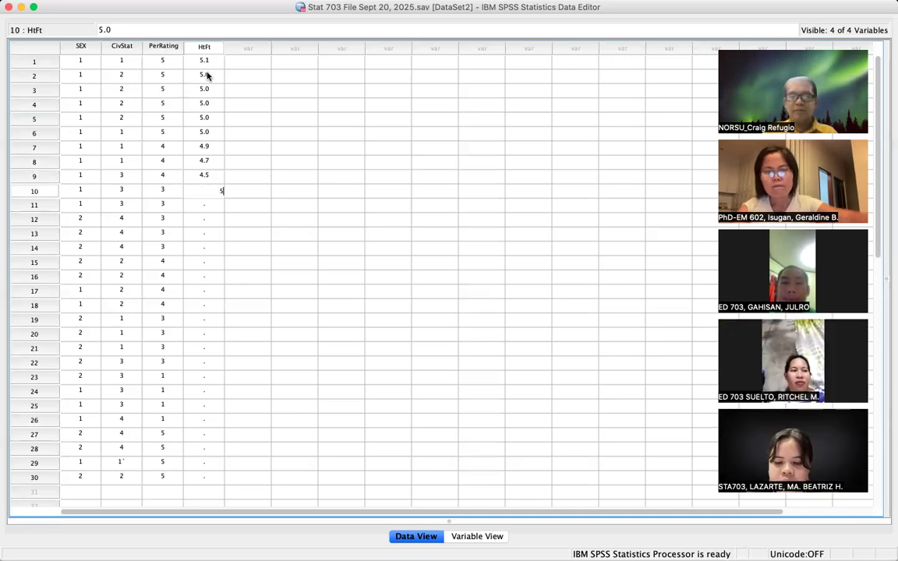
key("Up")
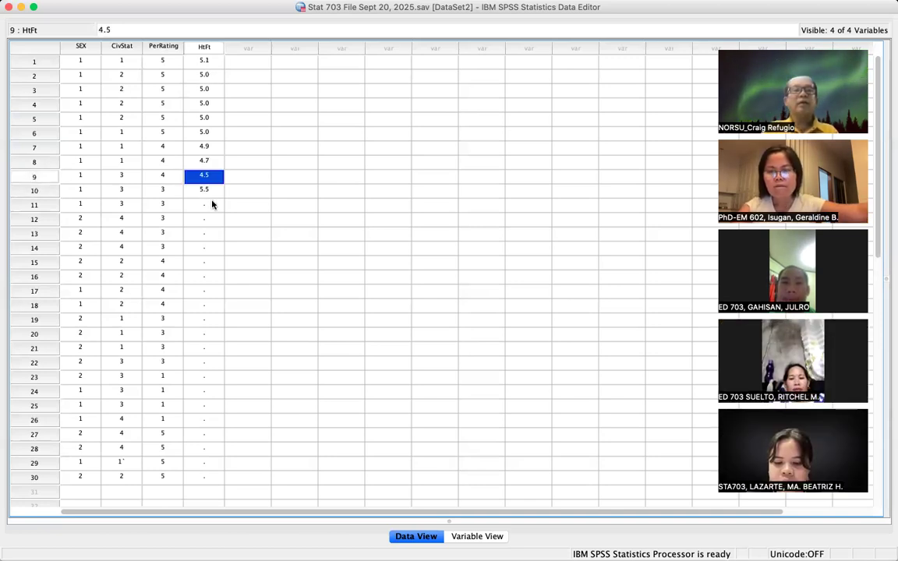
- Enter HtFt heights for cases 11–19: 5.4, 5.6, 5.7, 5.7, 5.8, 5.4, 5.4, 5.3 and 5.0
left_click(212, 205)
type("5")
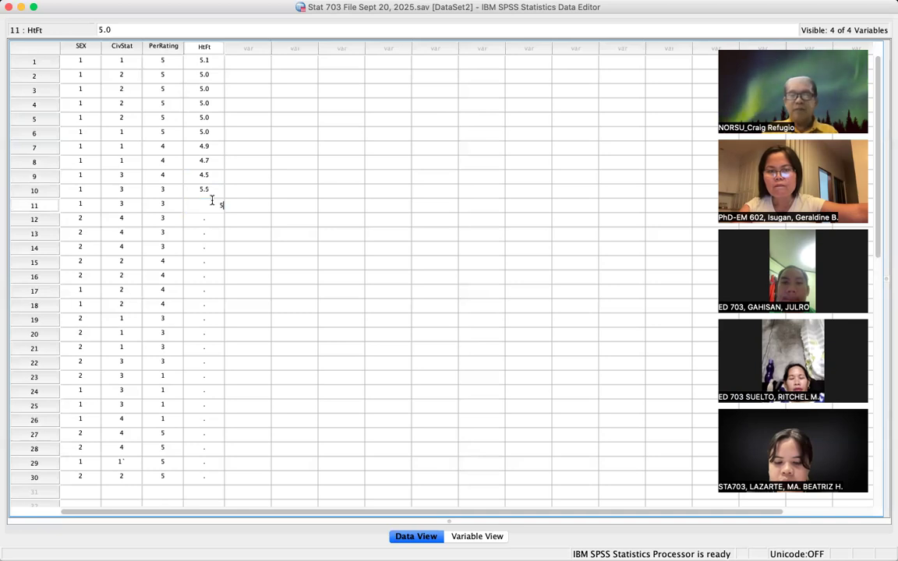
type(".456")
key("BackSpace")
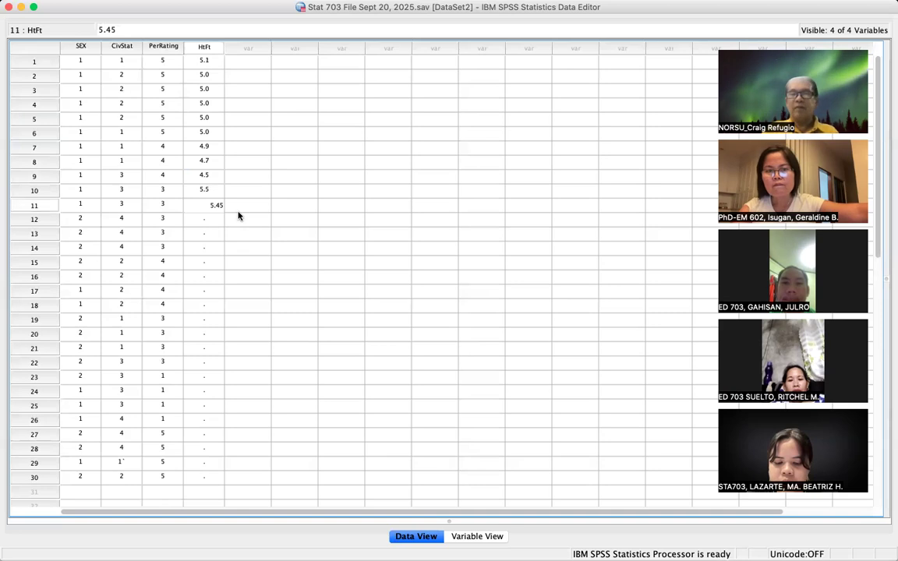
key("BackSpace")
left_click(209, 219)
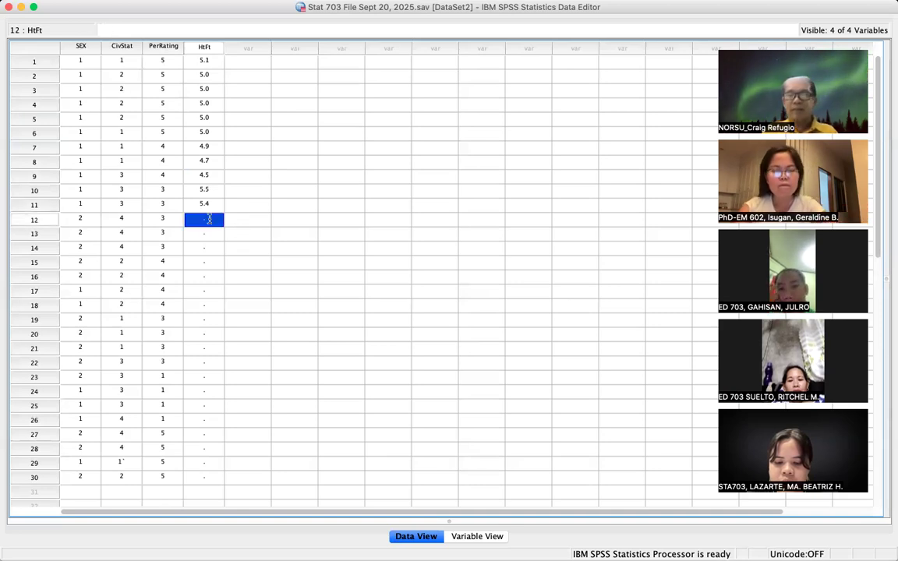
type("5.0")
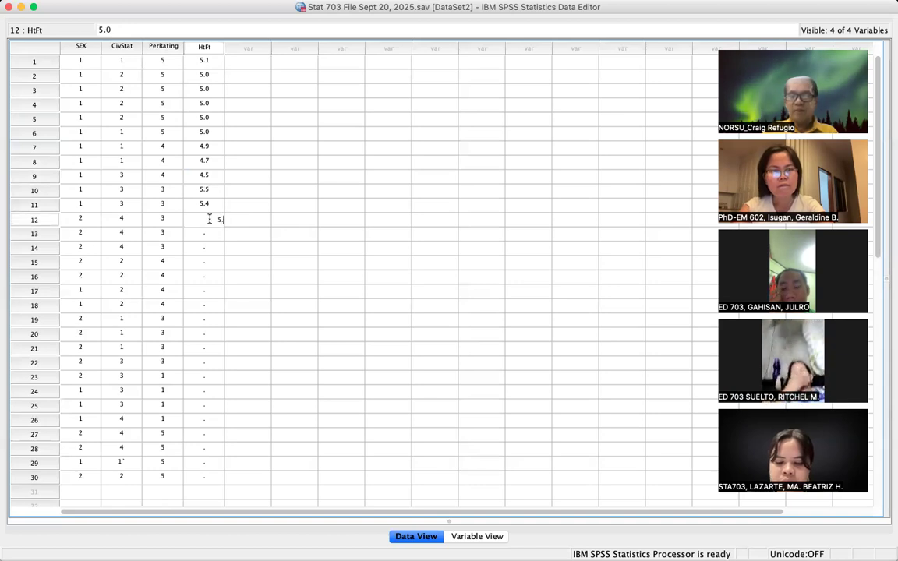
key("Return")
type("5.7")
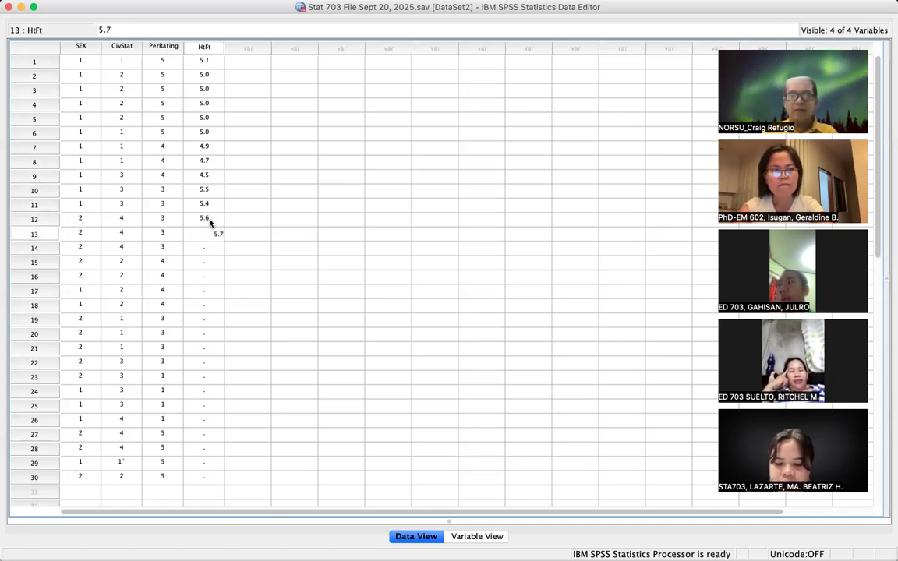
key("Return")
type("5.0")
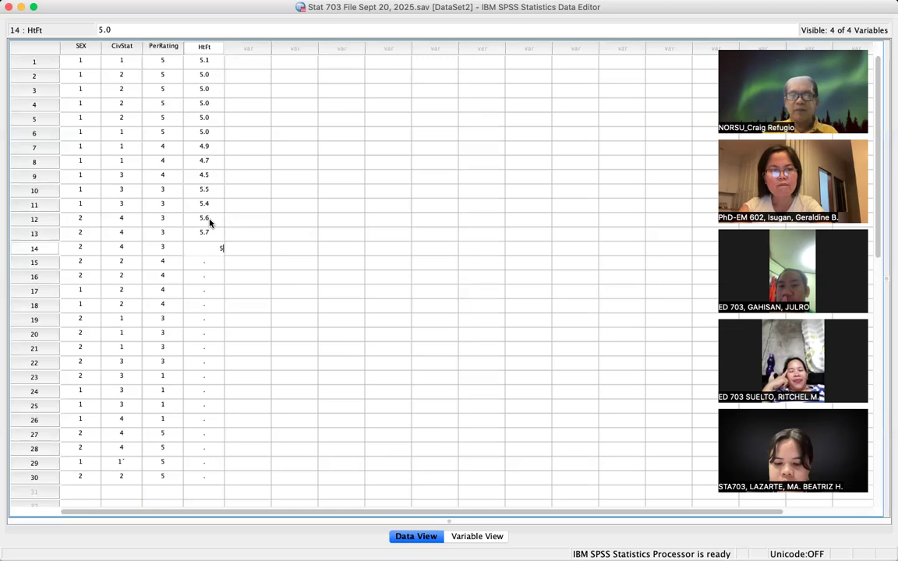
key("Return")
type("5.8")
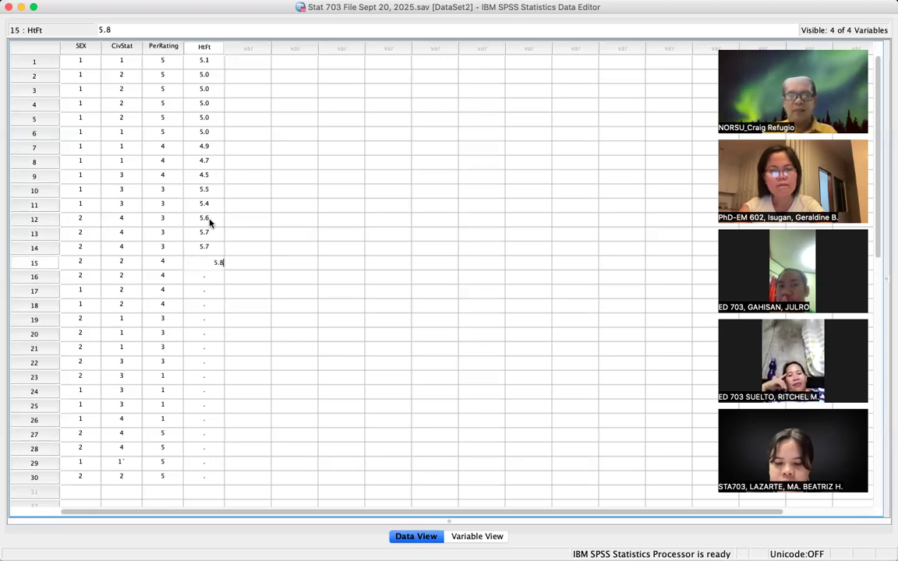
key("Return")
type("5")
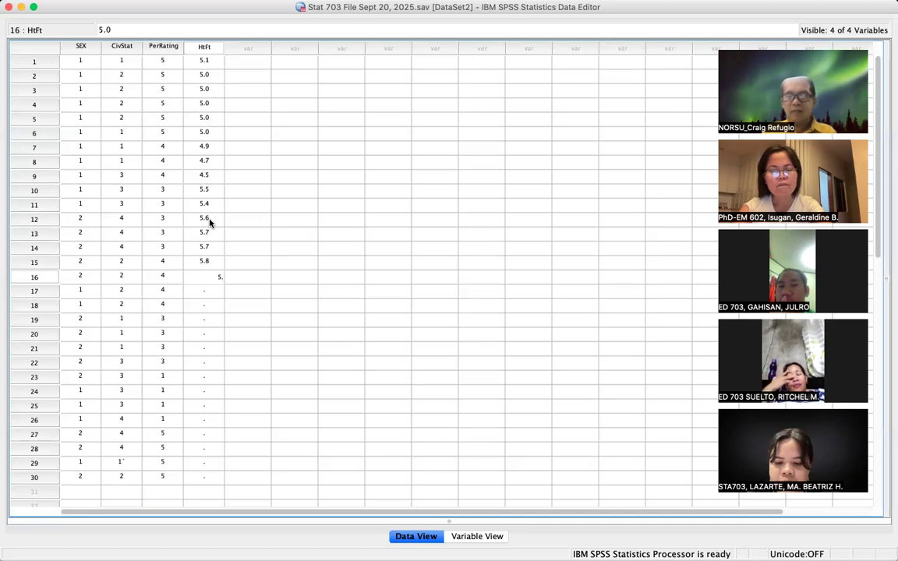
type(".4")
key("Return")
type("5.")
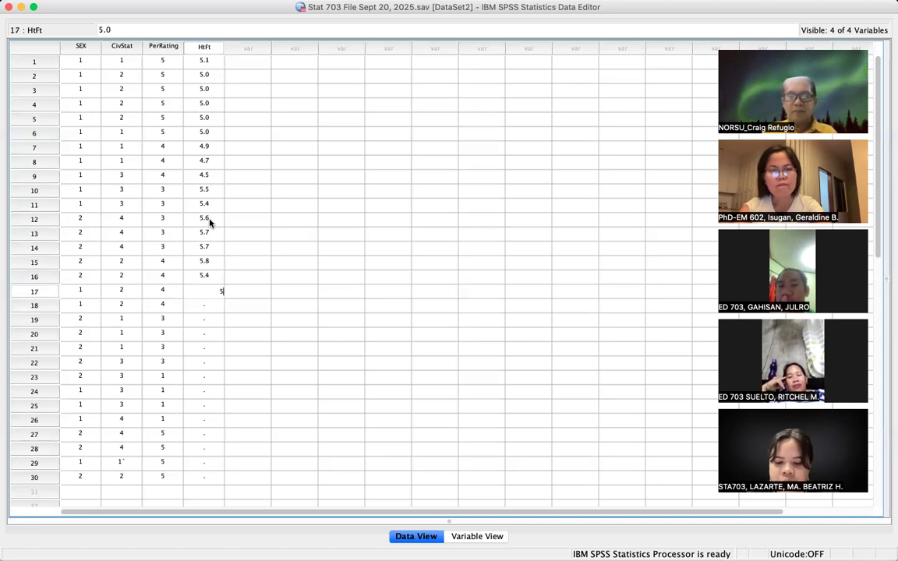
key("Return")
type("5.3")
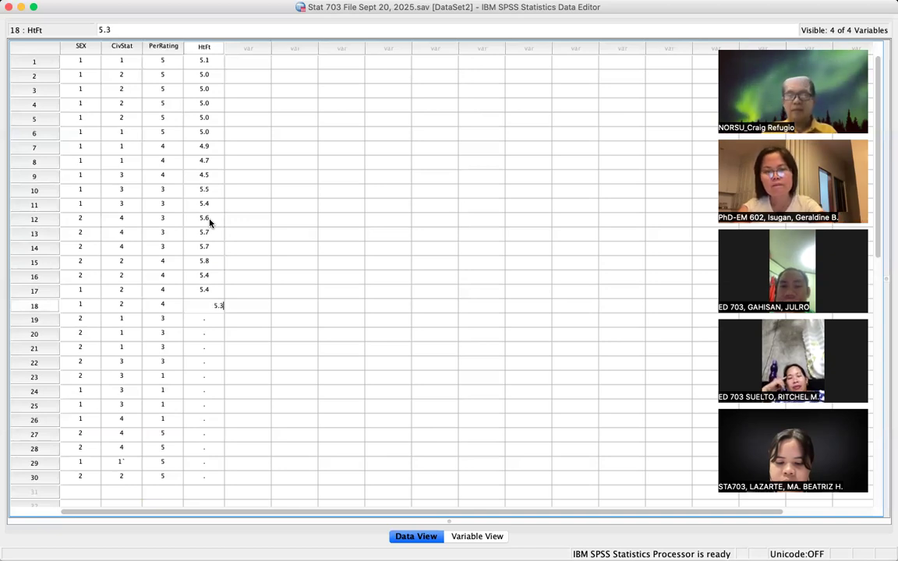
key("Return")
type("5.")
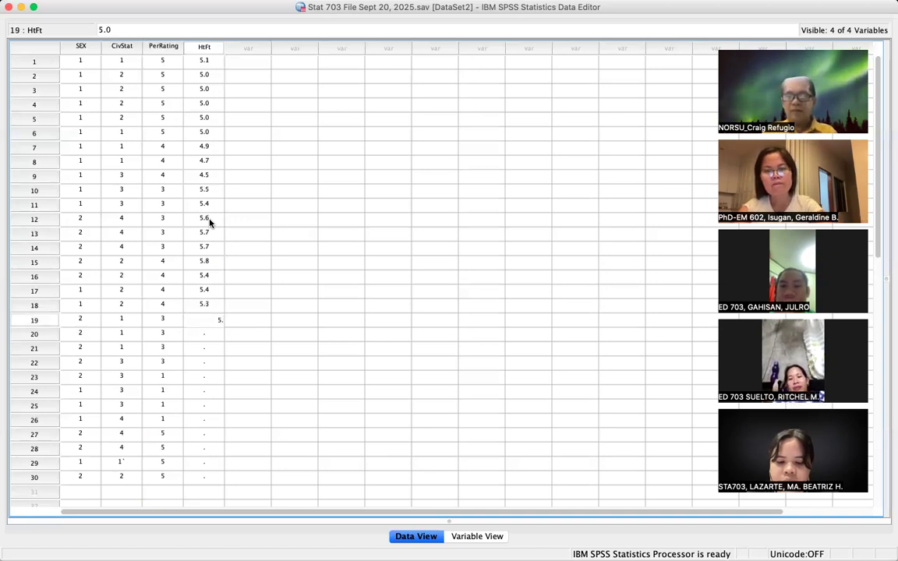
type("0")
key("Return")
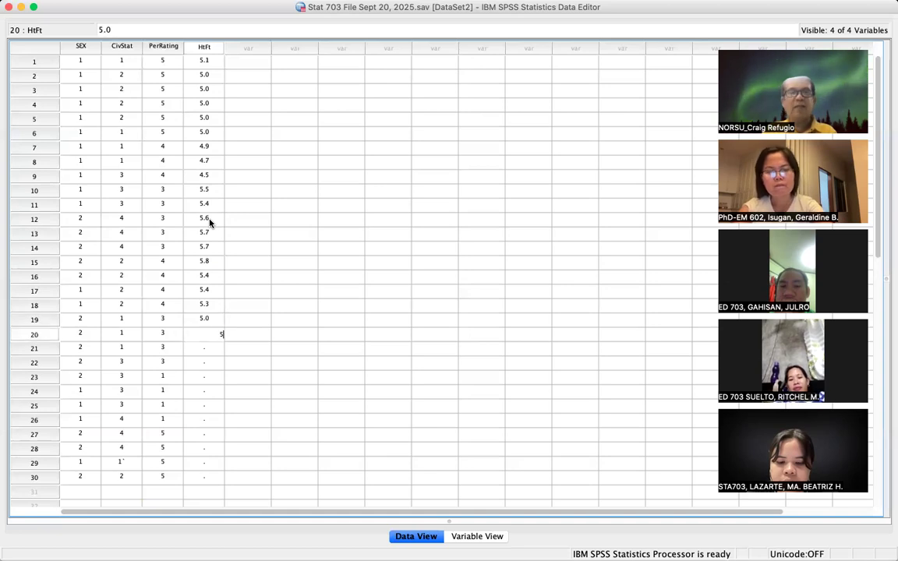
- Enter HtFt heights for cases 20–30: 5.0 for 20–22, then 4.5, 4.5, 4.4, 4.3, 5.1, 5.2, 5.6, 5.7
type("5.0")
key("Return")
type("5.0")
key("Return")
type("5.0")
key("Return")
type("4.5")
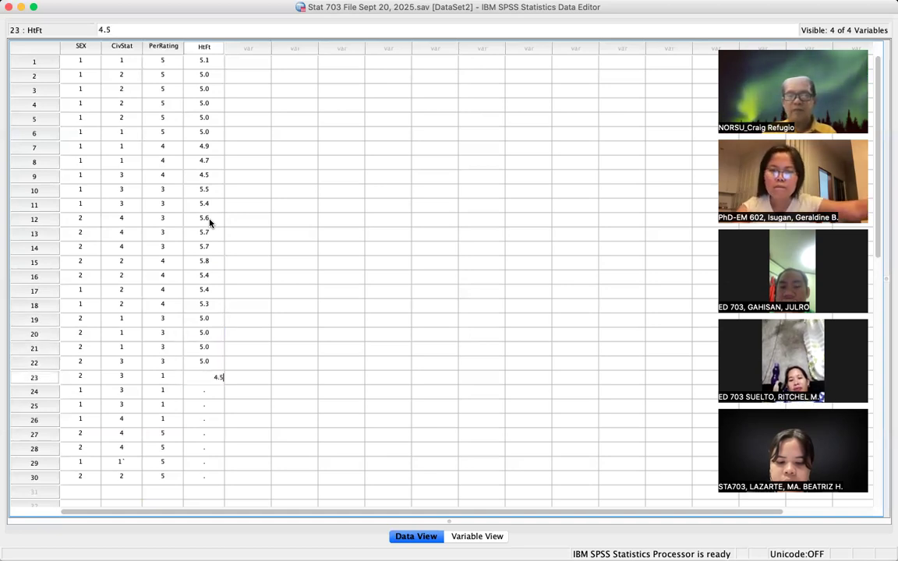
key("Return")
type("4.0")
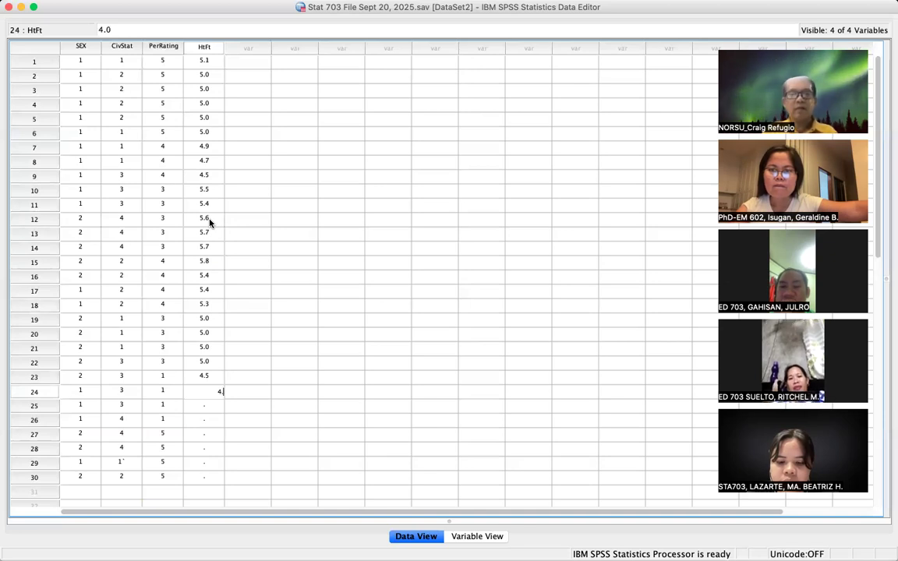
key("Return")
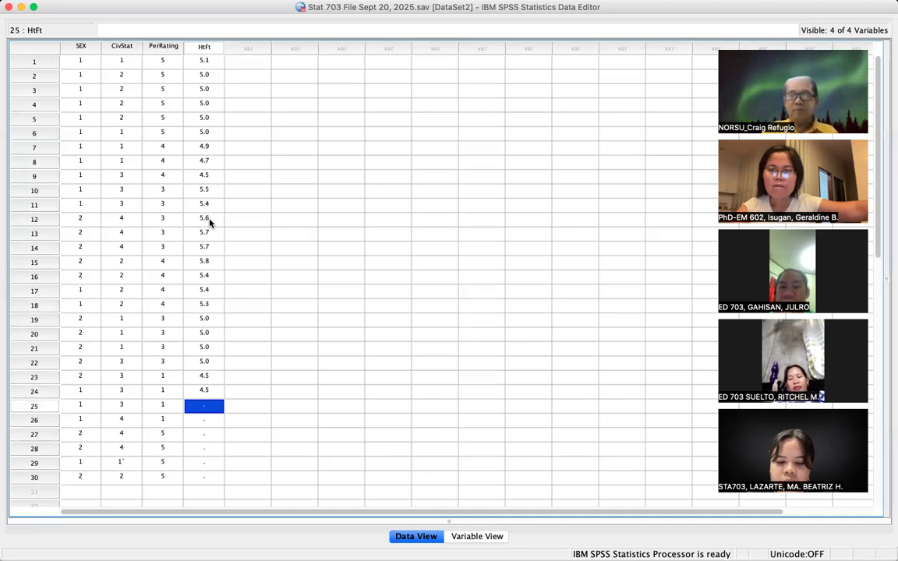
type("4.0")
key("Return")
type("4.3")
key("Return")
type("5.1")
key("Return")
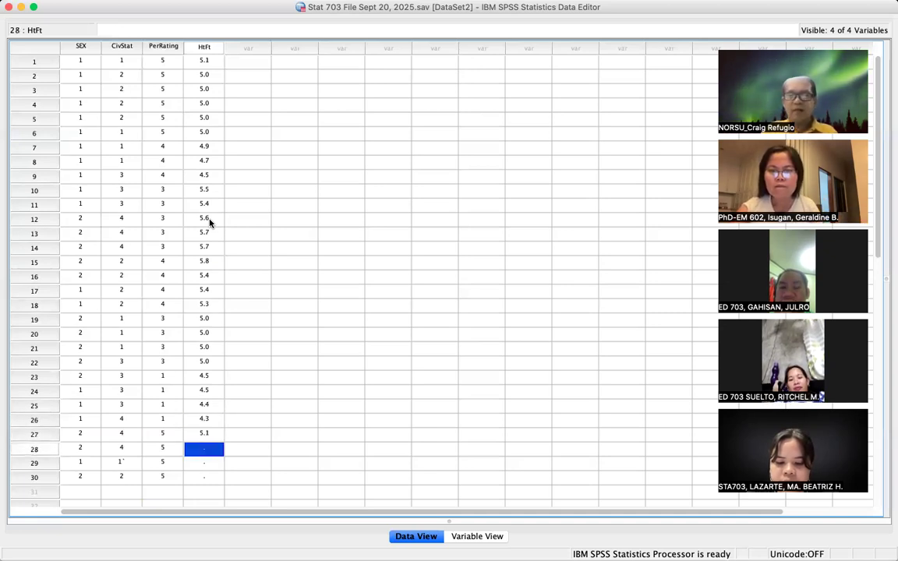
type("5.2")
key("Return")
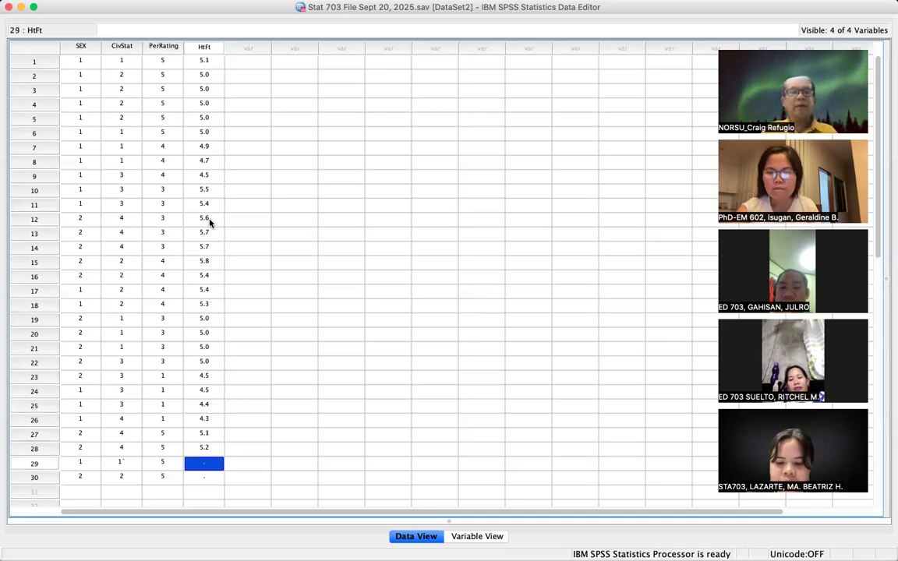
type("5.6")
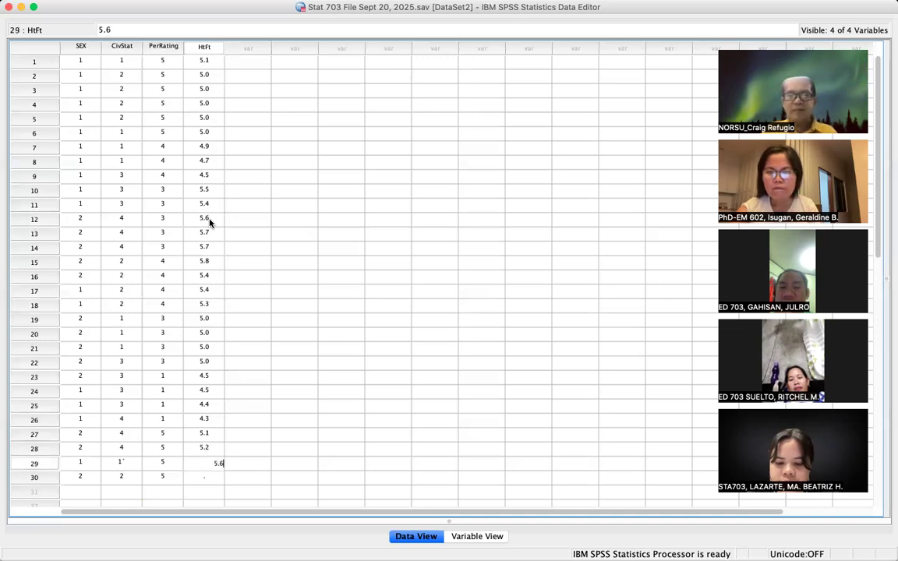
key("Return")
type("5.")
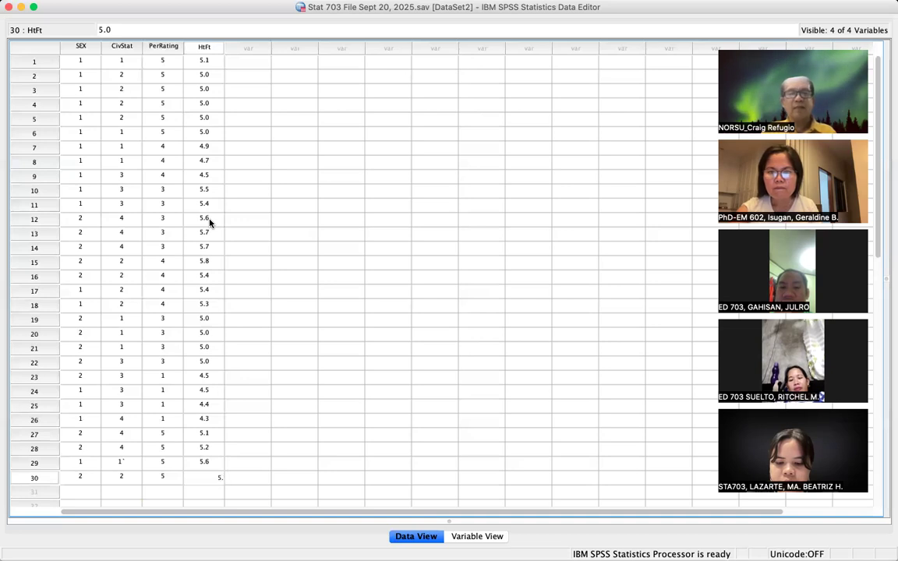
type("7")
left_click(248, 205)
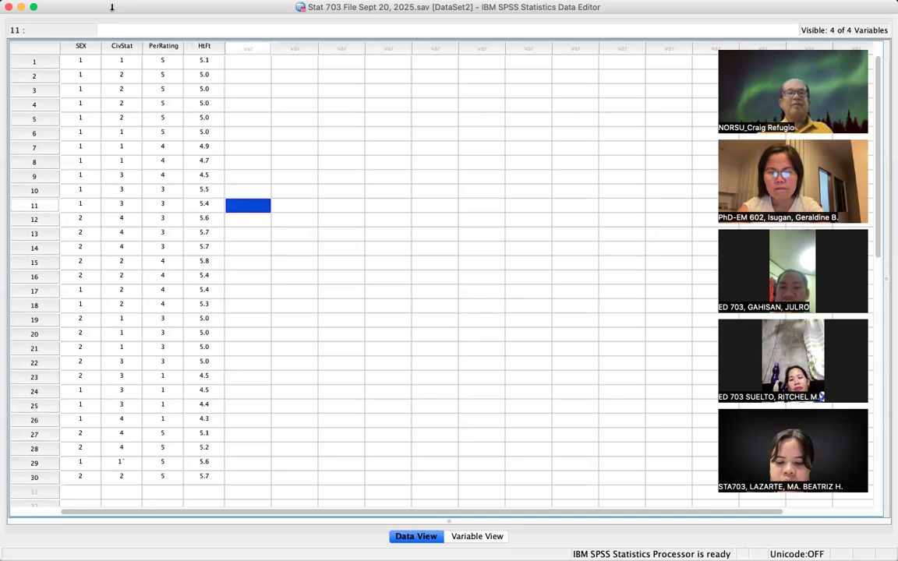
- Save the dataset to Stat 703 File Sept 20, 2025.sav and confirm File > Save is now greyed out
left_click(117, 7)
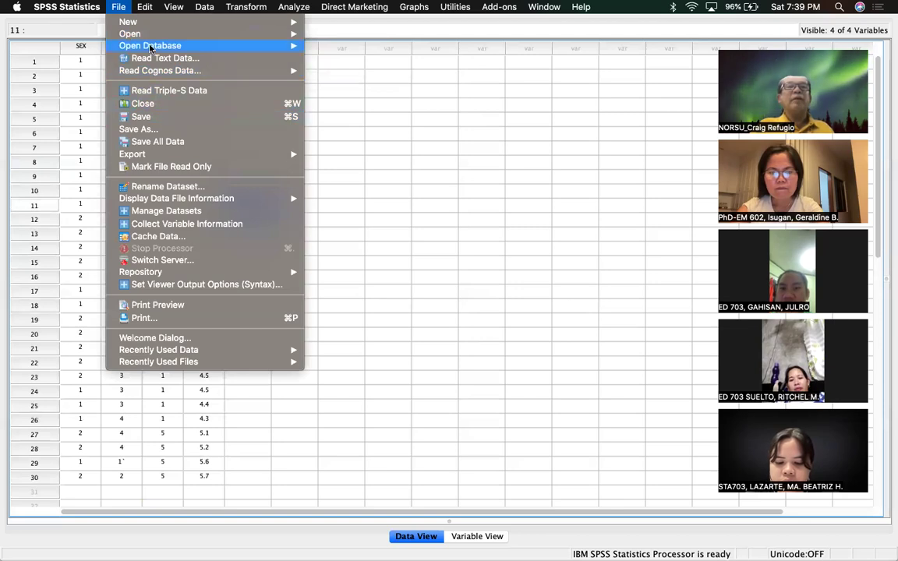
mouse_move(143, 7)
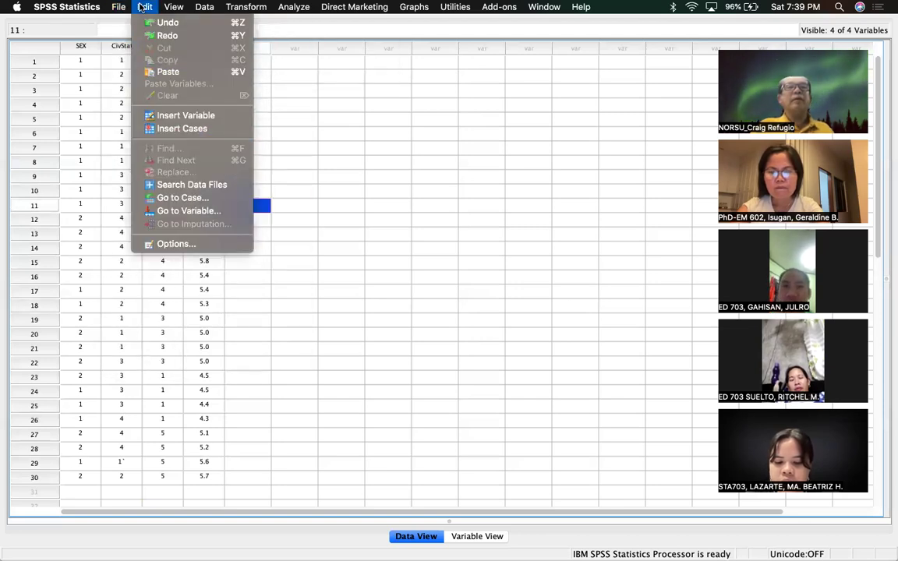
mouse_move(113, 7)
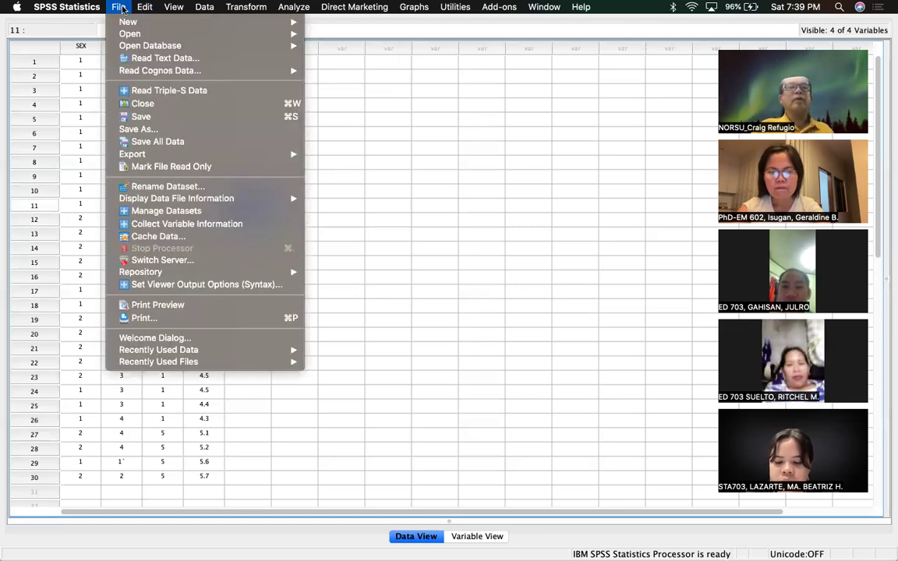
left_click(140, 117)
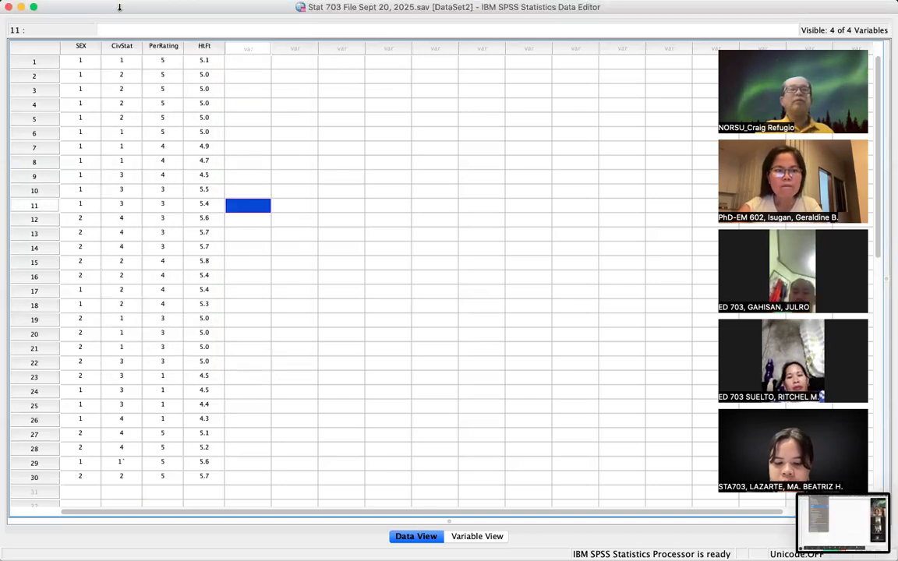
mouse_move(114, 7)
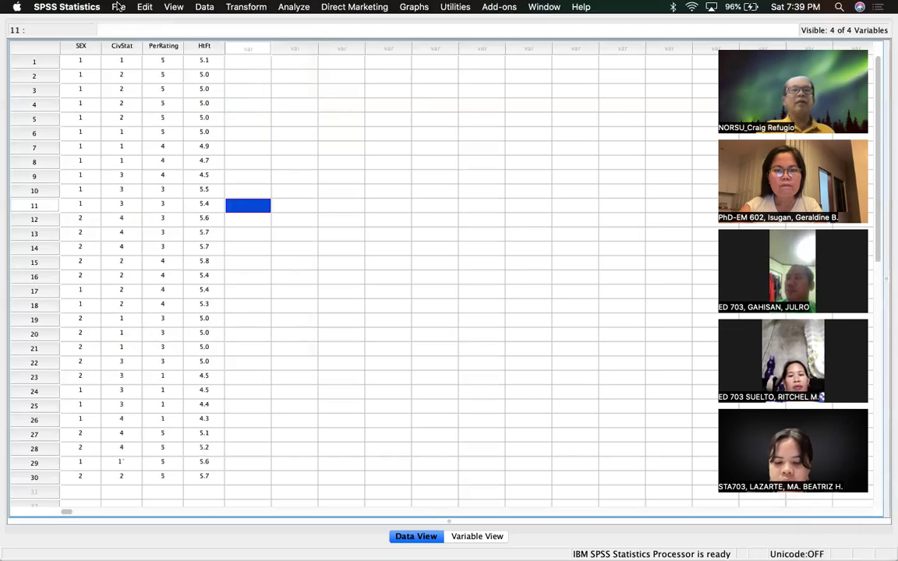
left_click(118, 7)
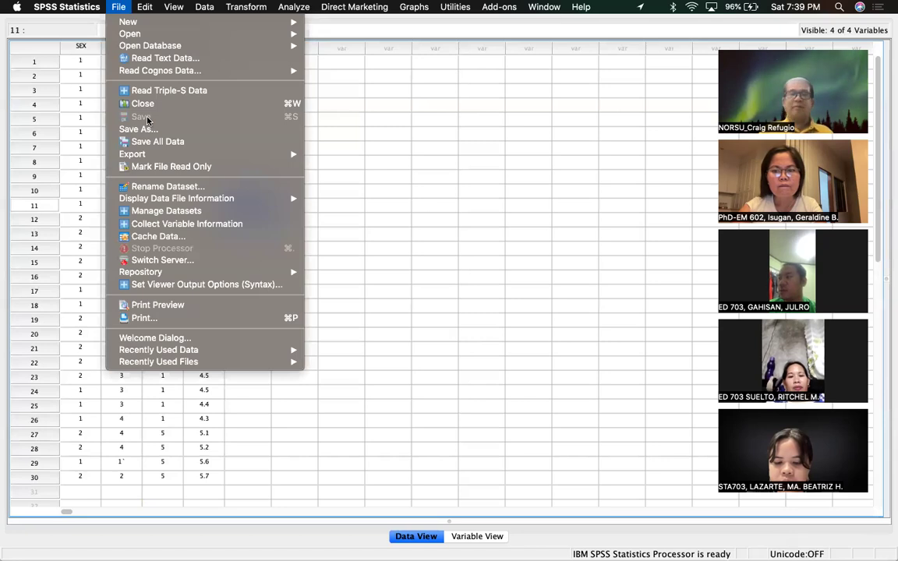
left_click(463, 352)
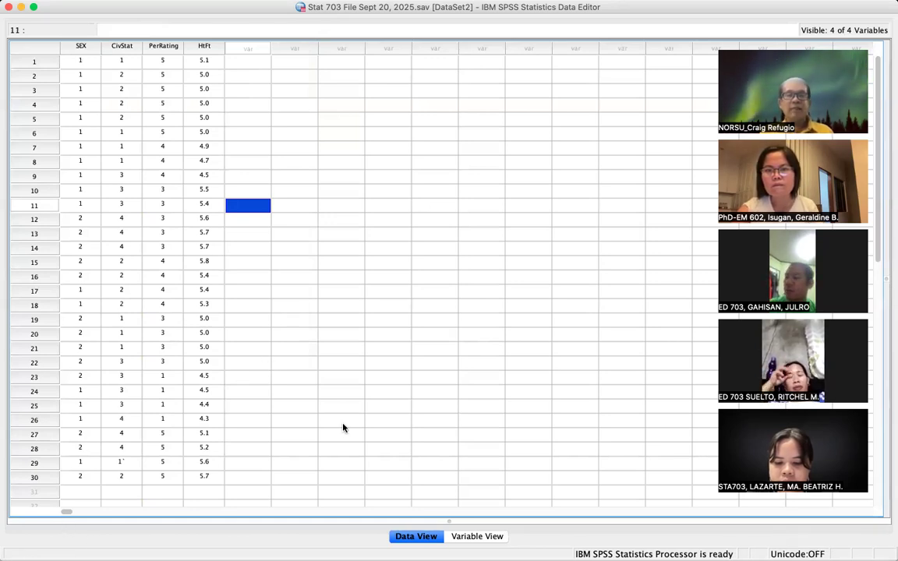
left_click(486, 537)
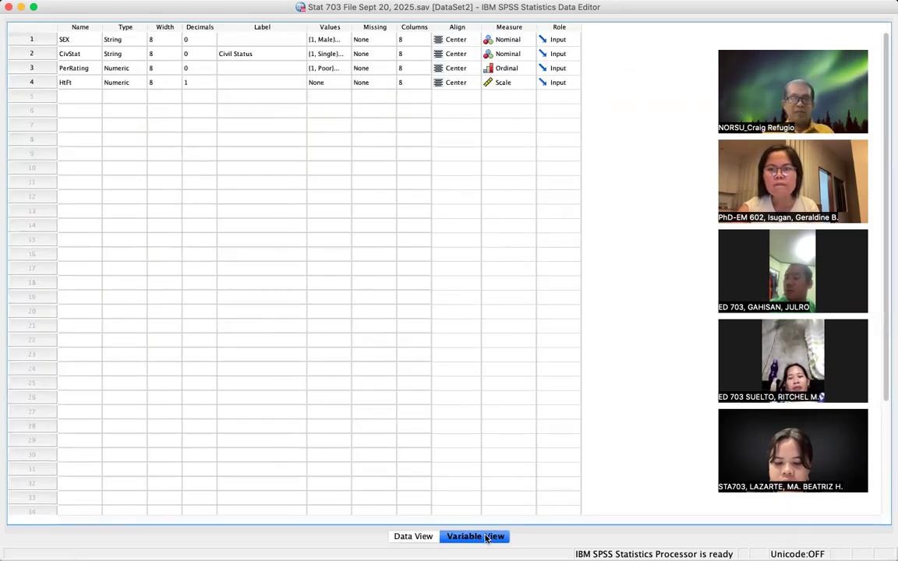
left_click(418, 537)
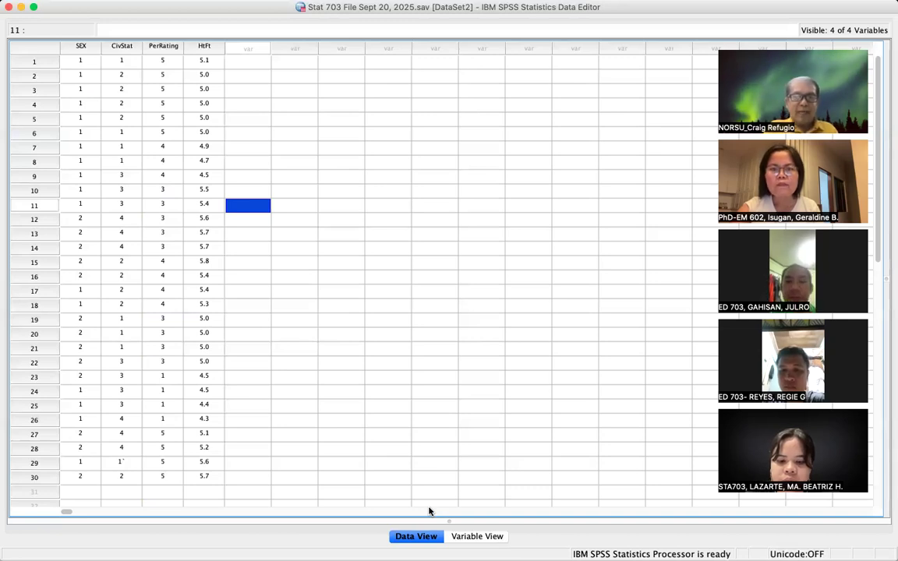
key("super+shift+3")
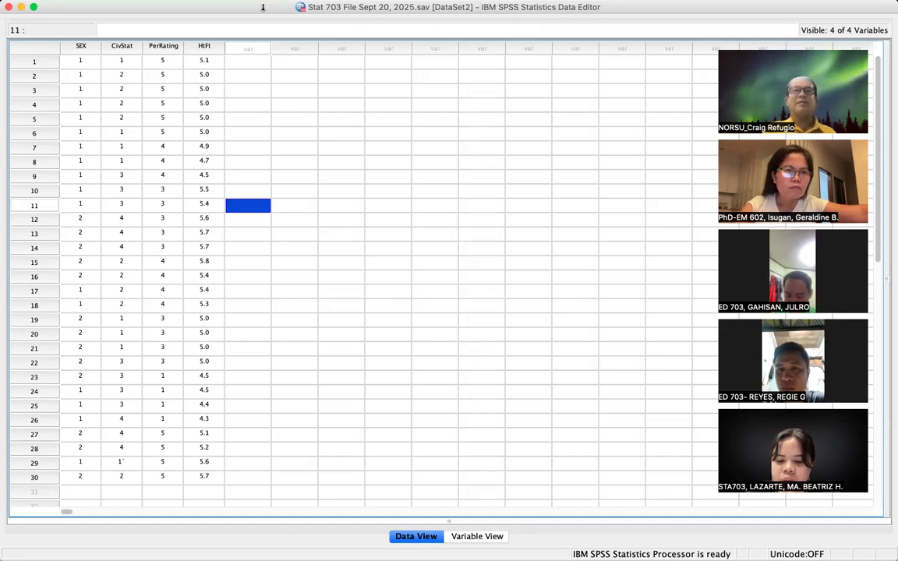
mouse_move(262, 4)
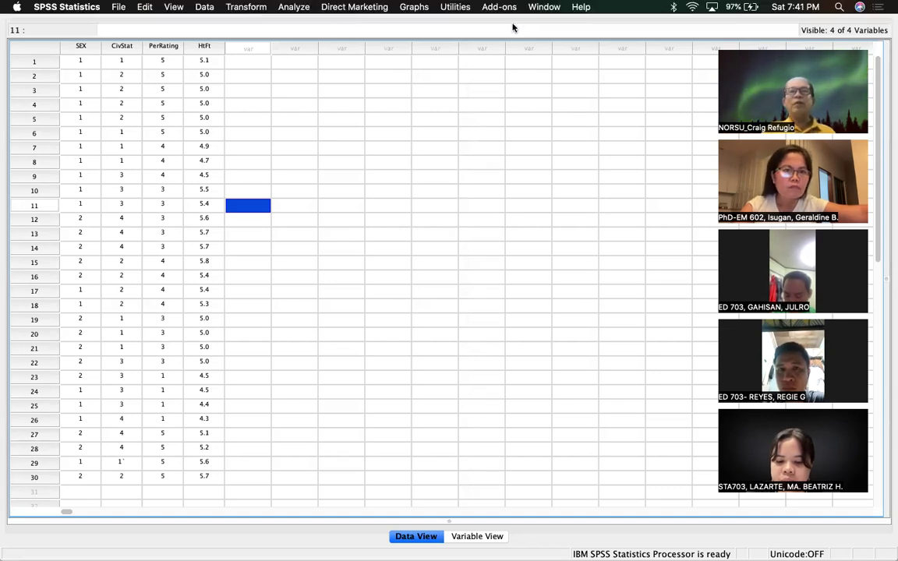
- Show the Analyze > Reports submenu with its report procedures, including Case Summaries
left_click(291, 7)
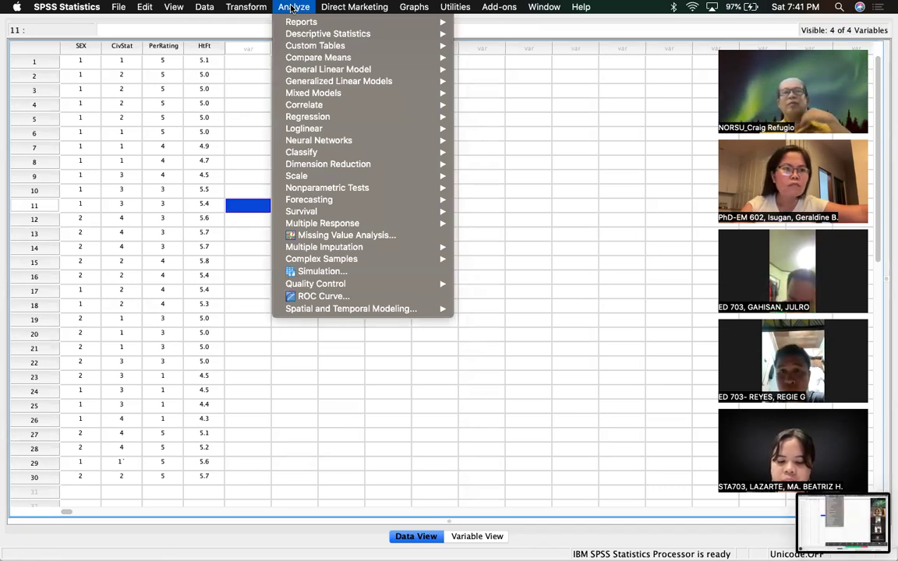
mouse_move(335, 24)
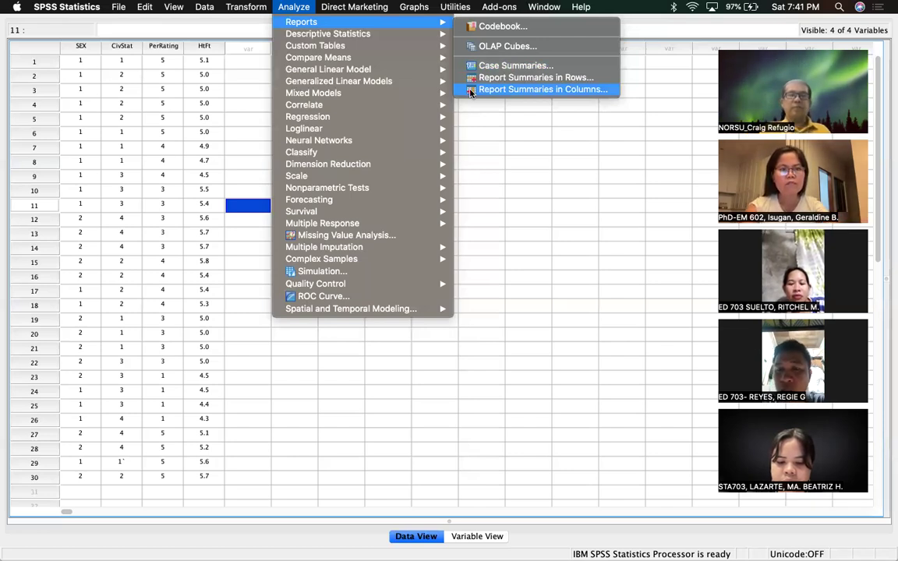
- Open Analyze > Reports > Case Summaries and select SEX, Civil Status, PerRating and HtFt in the source list
key("super+shift+3")
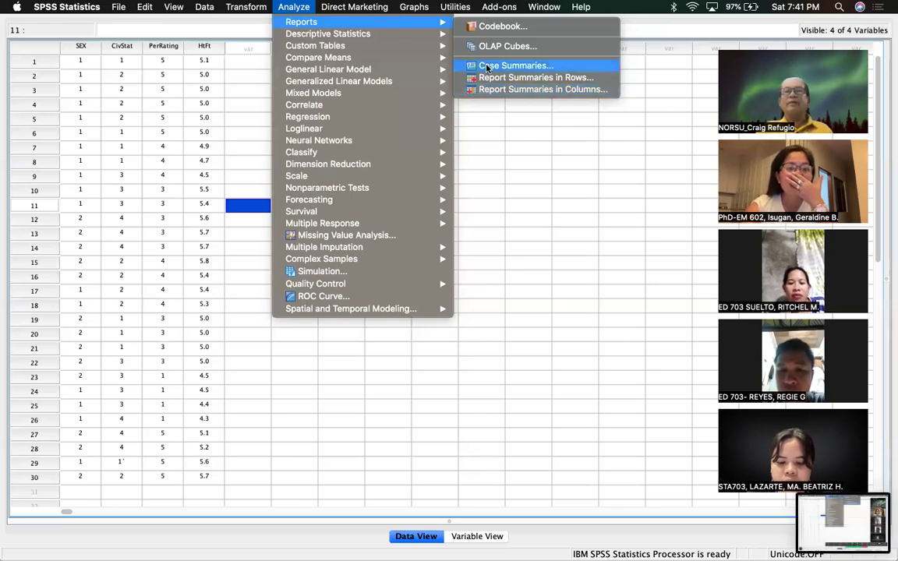
left_click(487, 66)
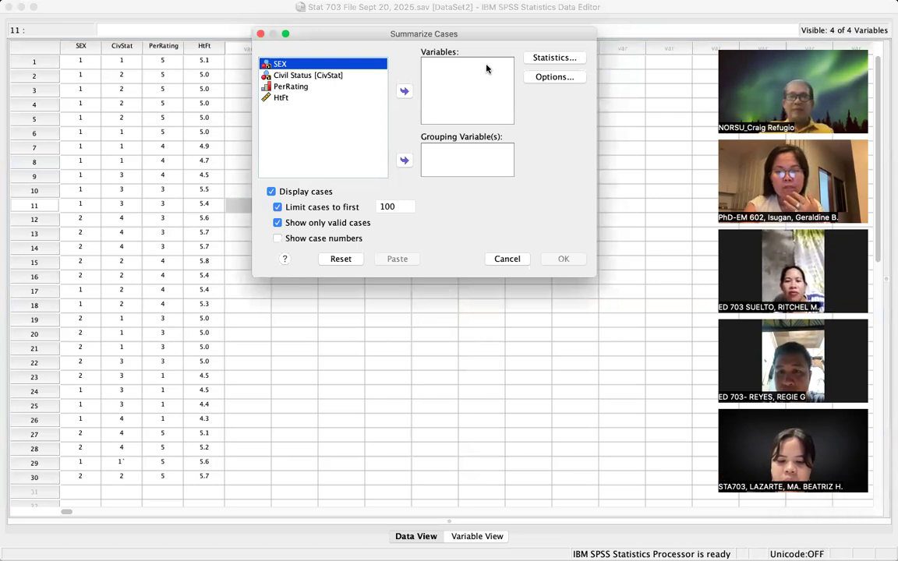
key("super+shift+3")
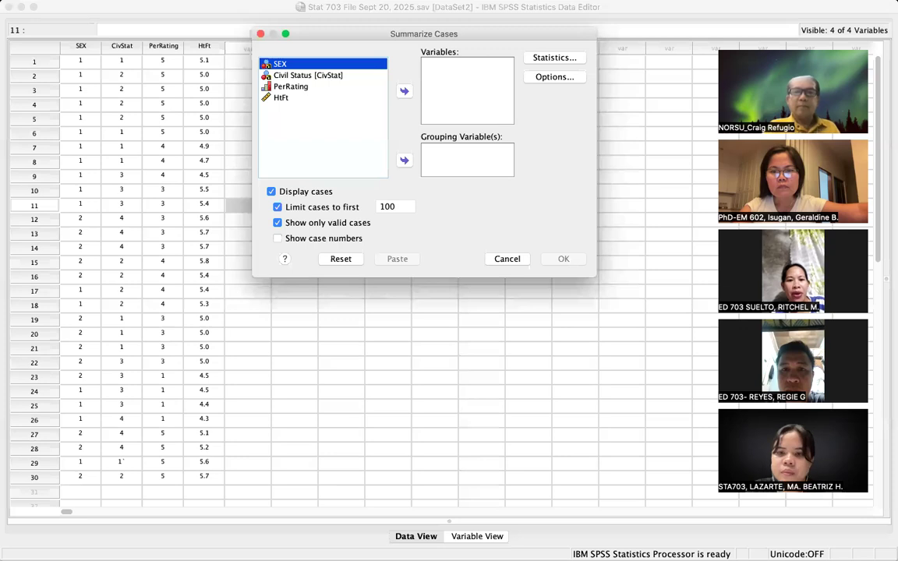
key("super+shift+3")
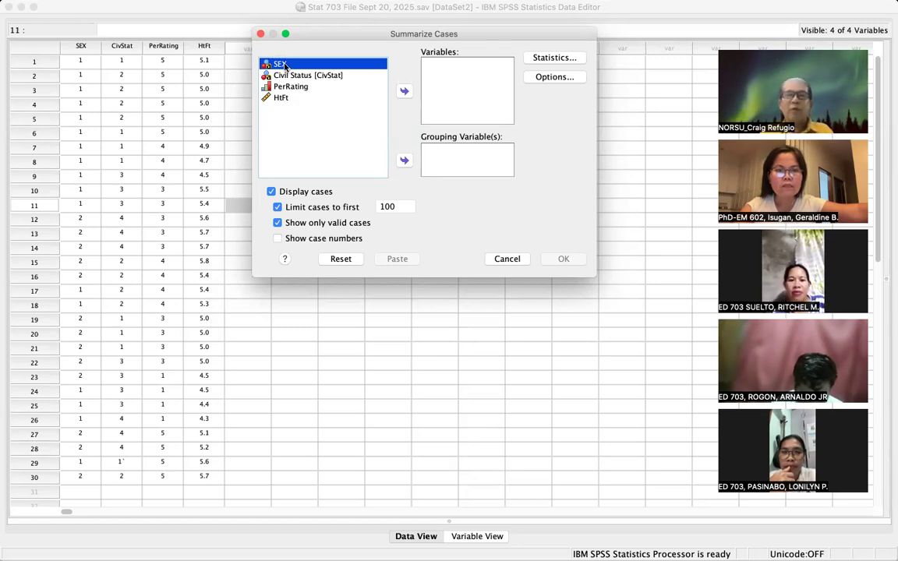
key("shift+Down")
key("shift+Down")
key("shift+Down")
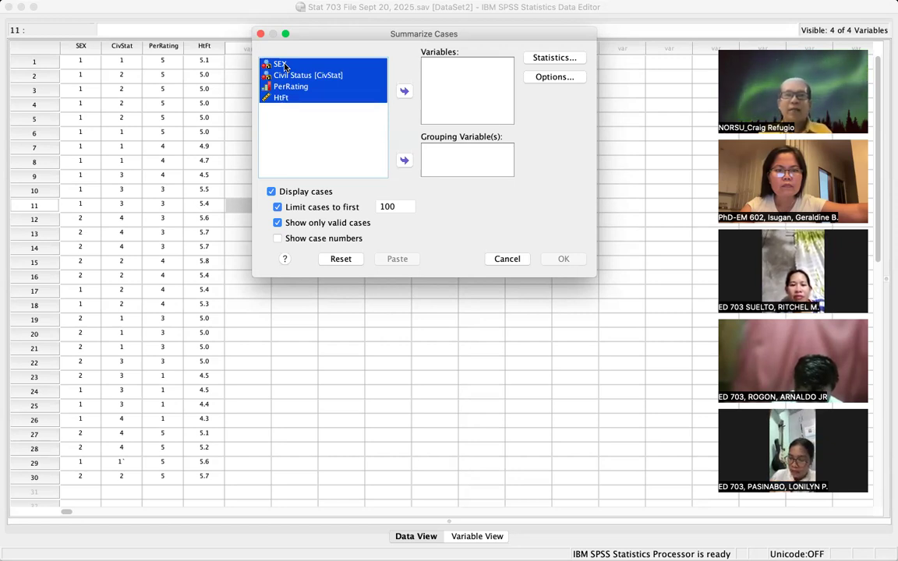
- Add all four variables, remove the 100-case limit, show case numbers, and run Case Summaries
left_click(404, 92)
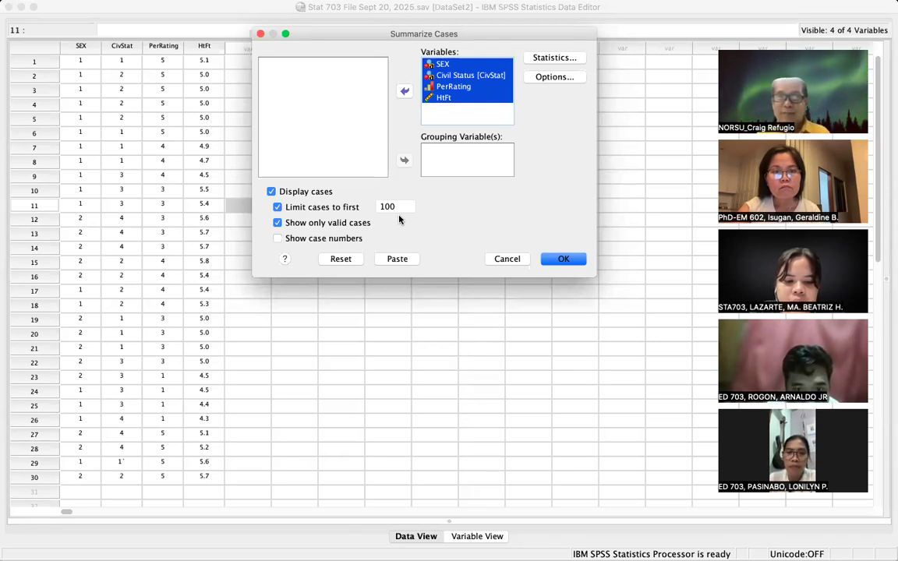
left_click(278, 208)
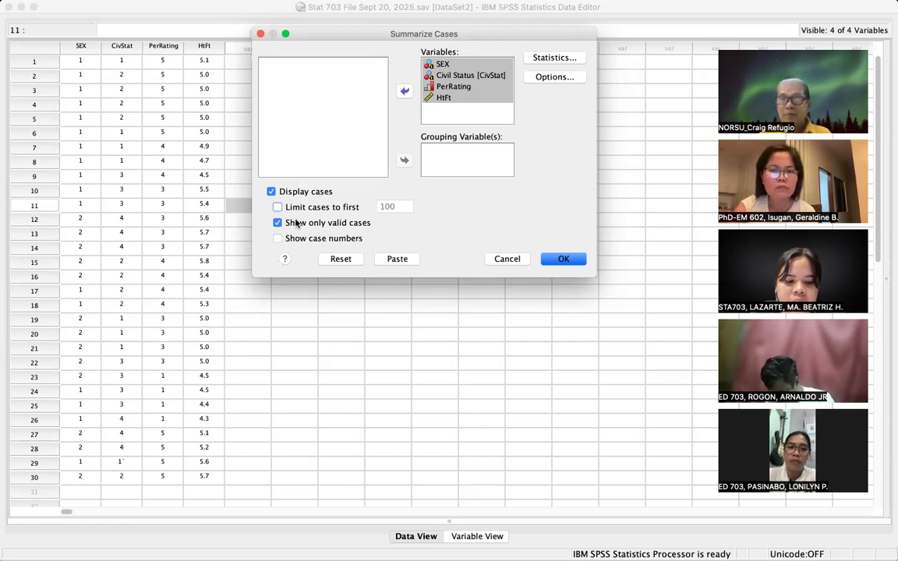
left_click(277, 208)
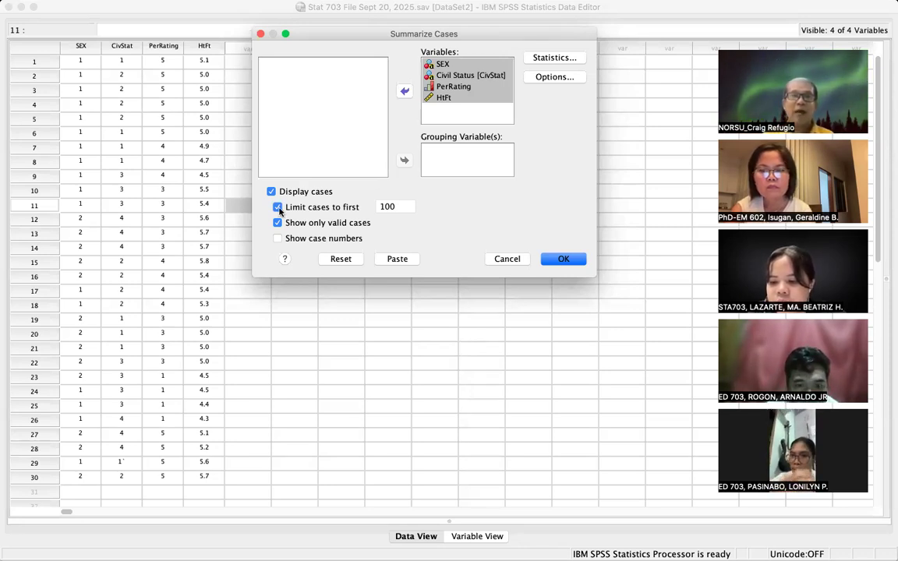
left_click(278, 208)
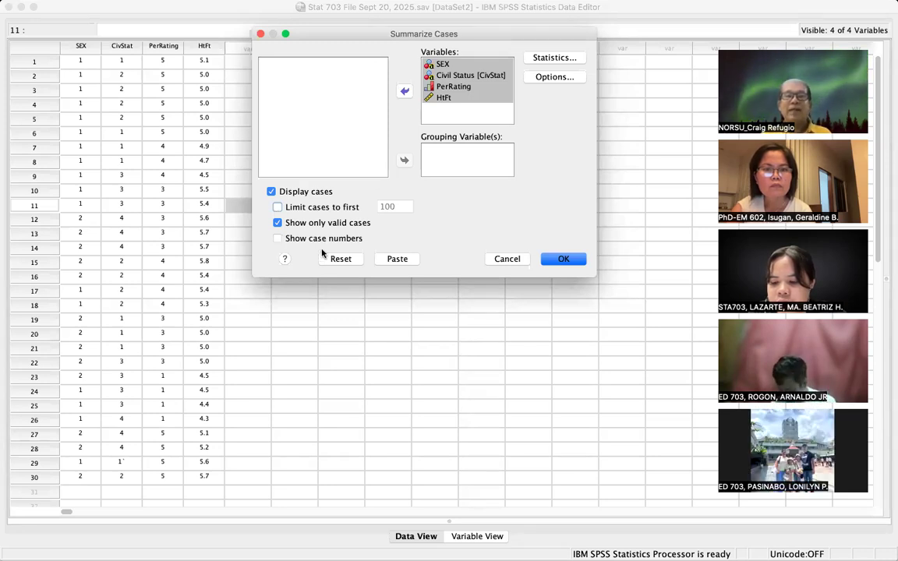
left_click(277, 239)
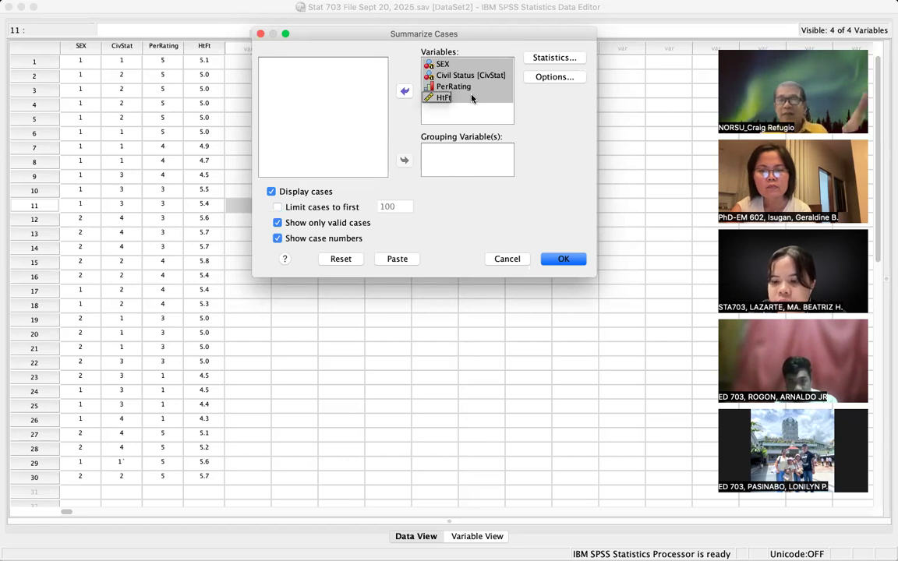
key("super+shift+3")
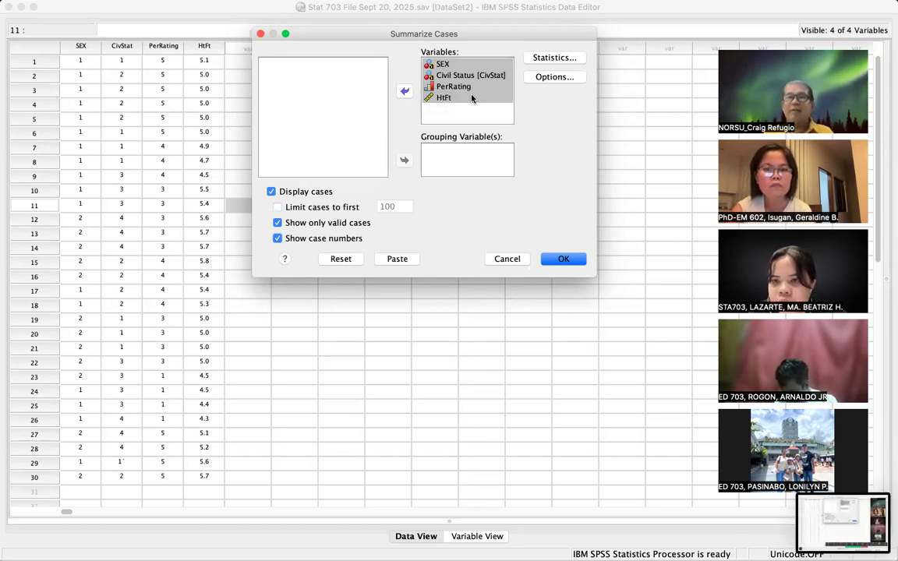
left_click(567, 261)
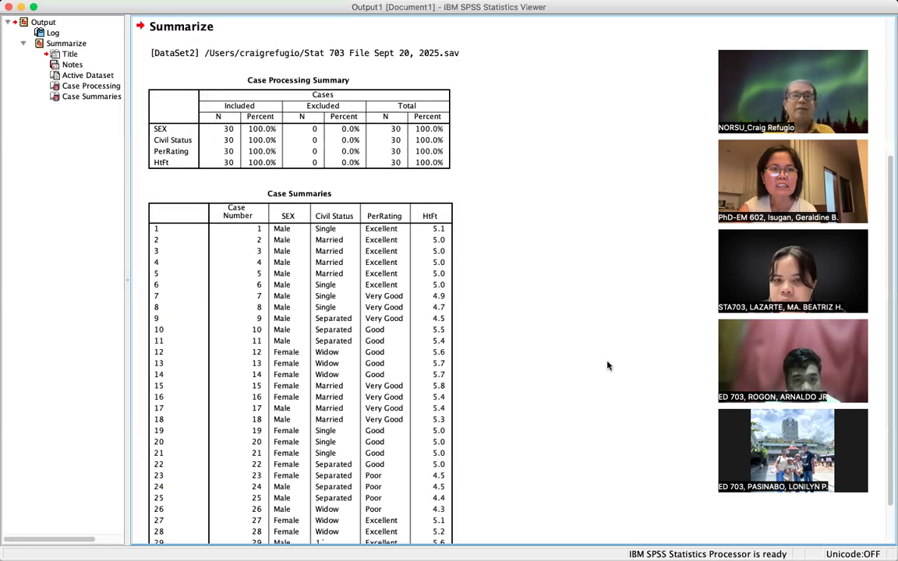
key("super+shift+3")
left_click(279, 487)
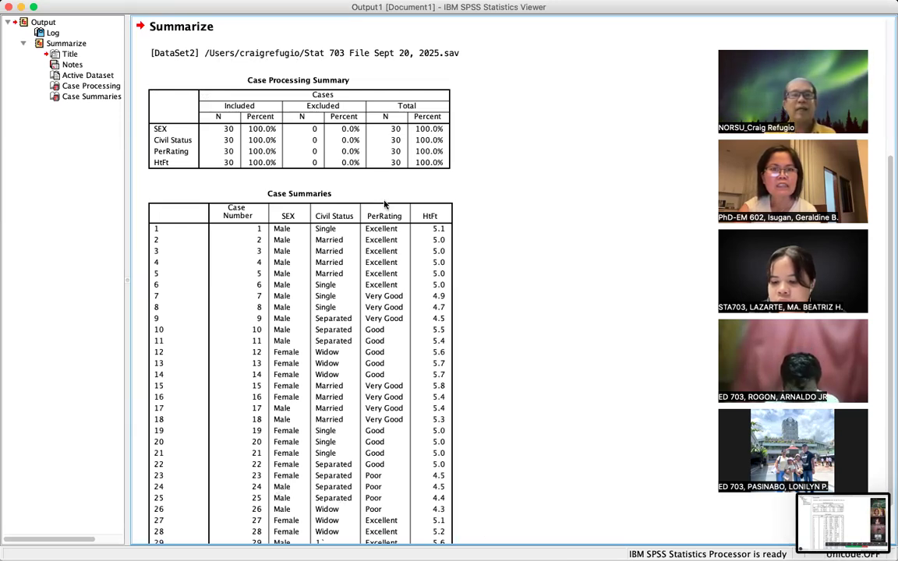
left_click(348, 186)
left_click(361, 121)
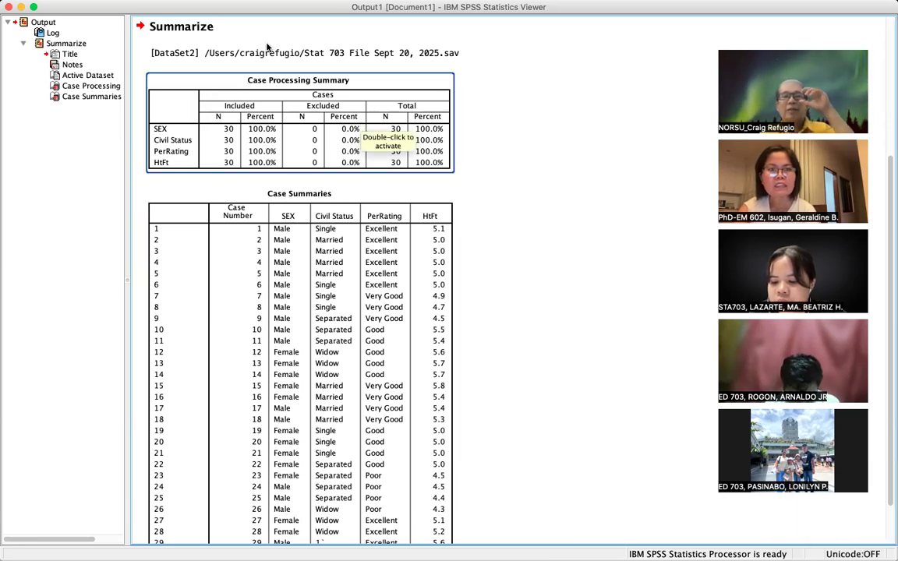
key("super+shift+3")
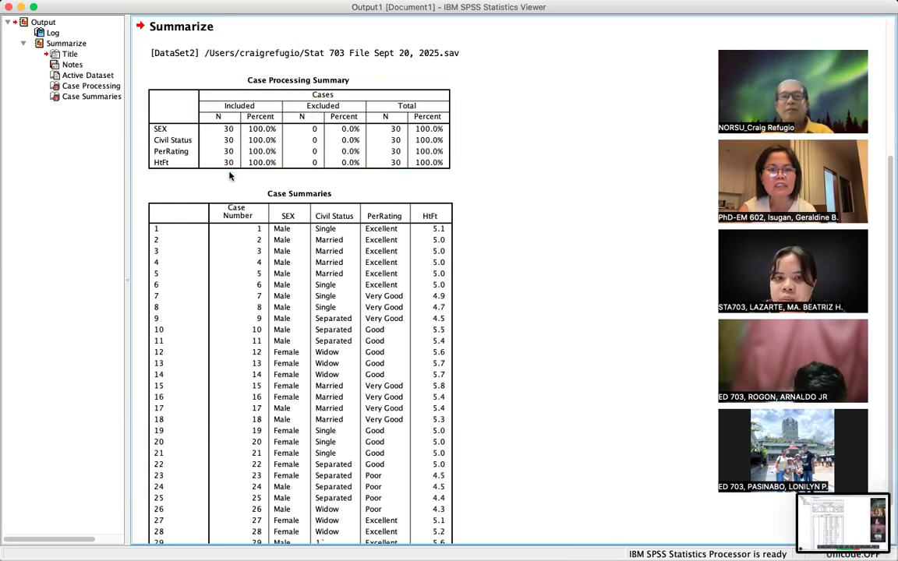
left_click(209, 159)
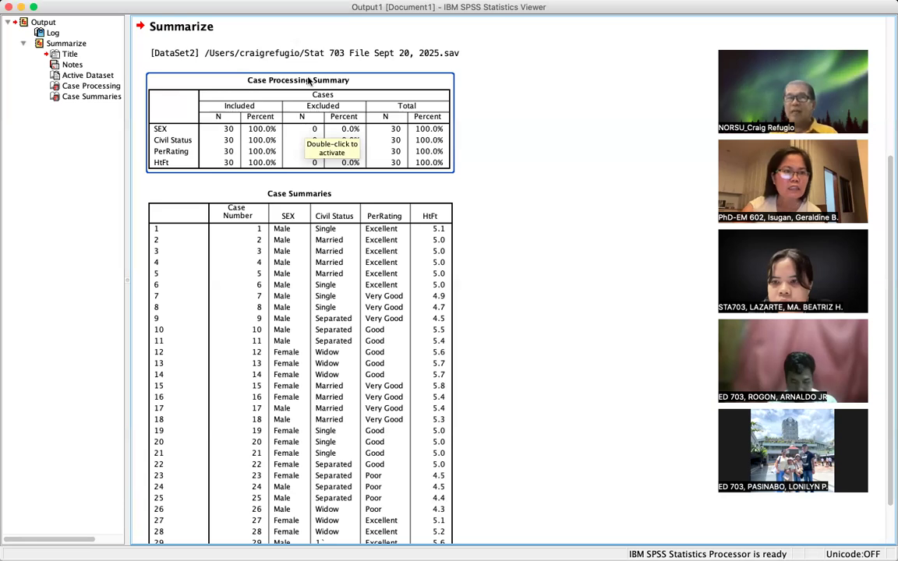
left_click(299, 149)
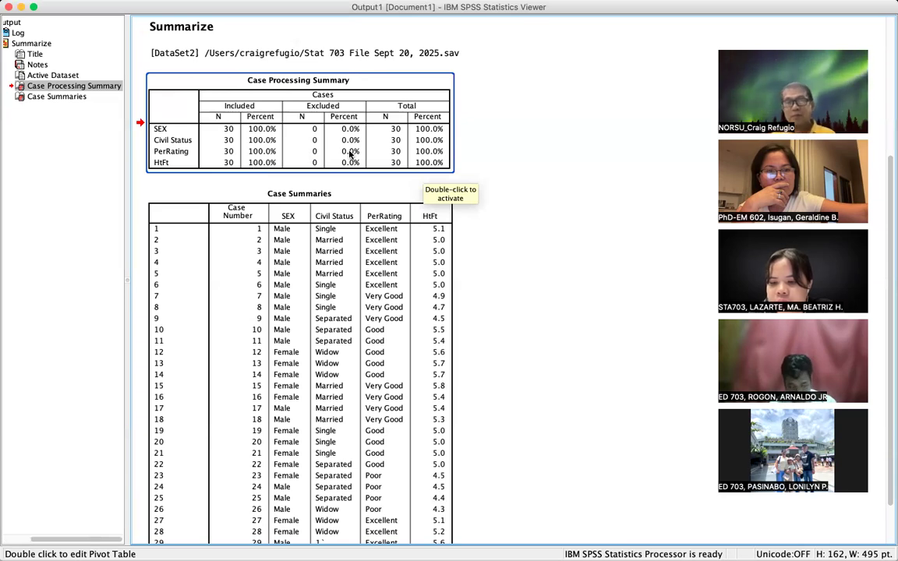
left_click(340, 228)
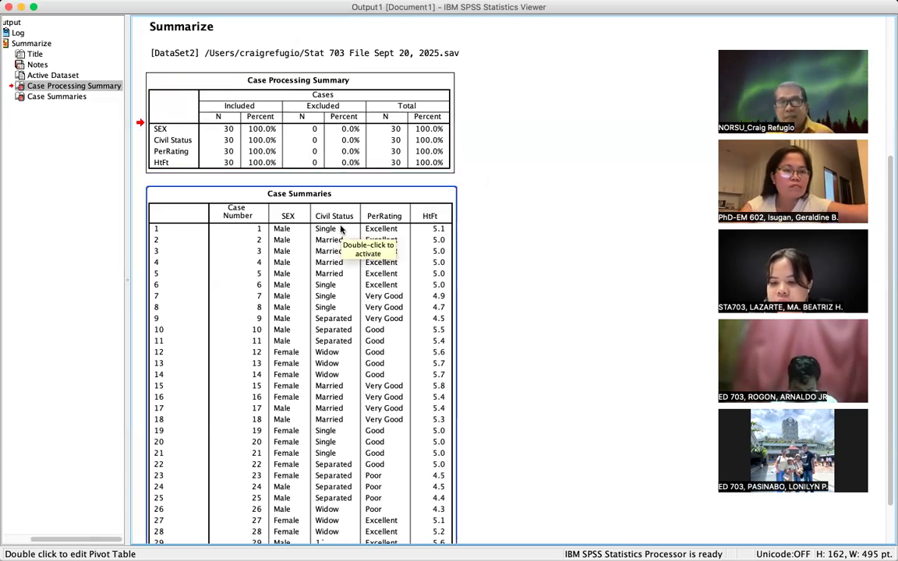
scroll(340, 227, "down", 3)
scroll(341, 227, "up", 5)
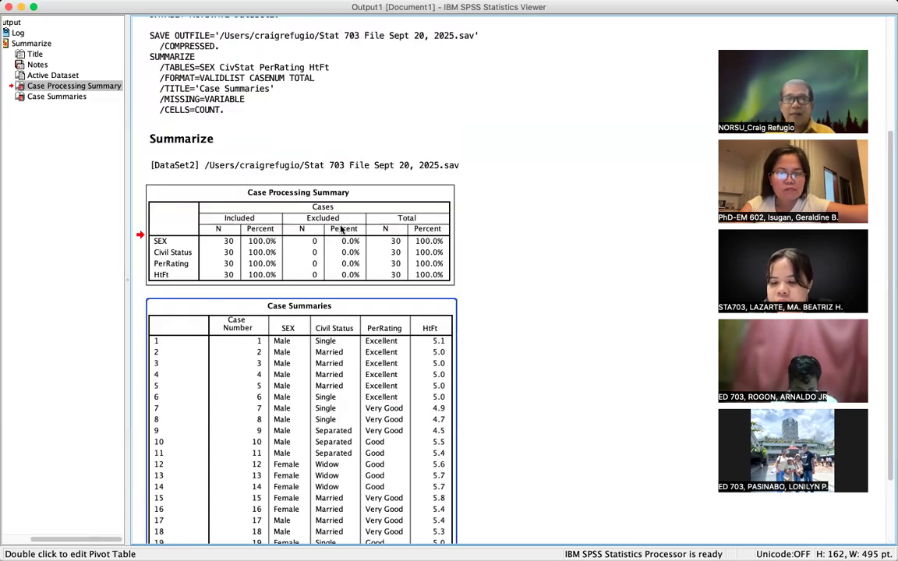
scroll(340, 228, "down", 2)
scroll(340, 227, "down", 3)
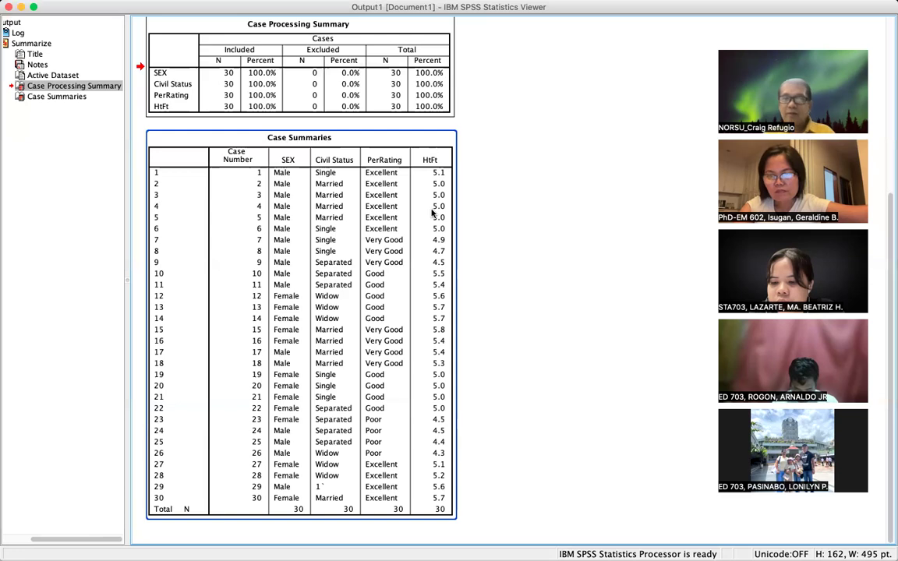
key("super+shift+3")
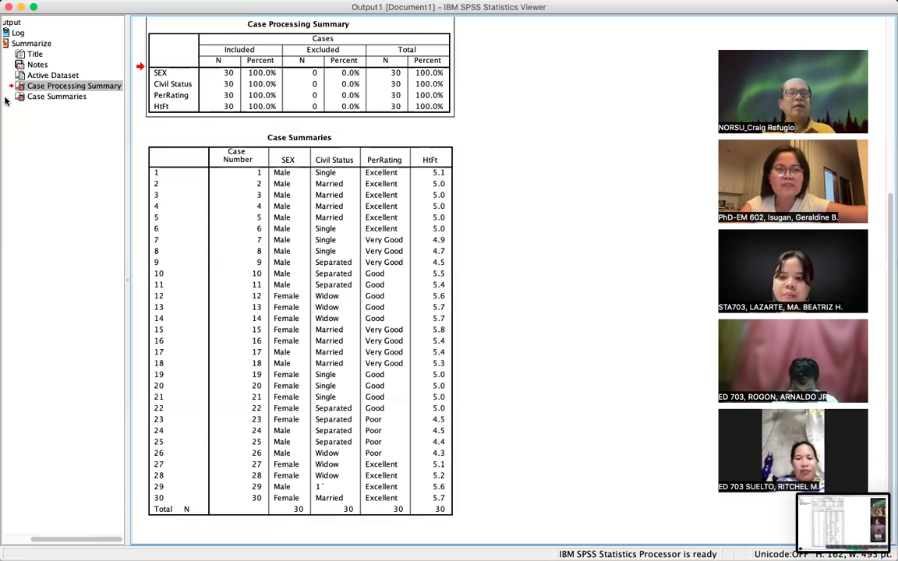
left_click(4, 44)
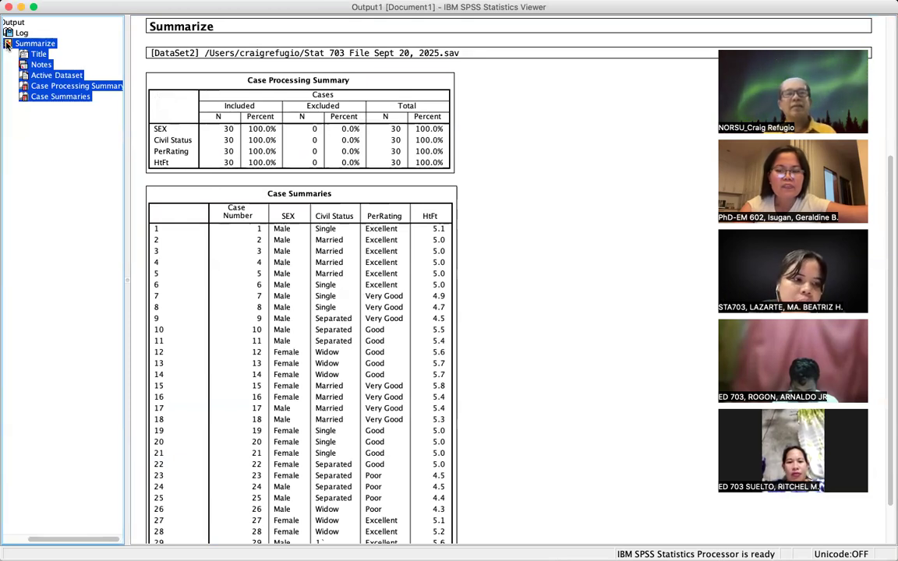
- Copy the selected Summarize output with Edit > Copy
mouse_move(68, 7)
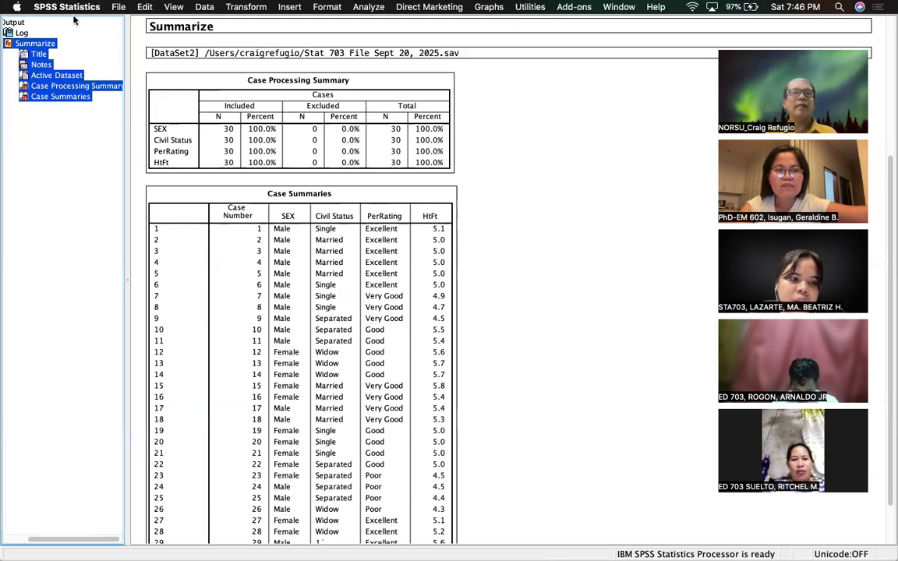
left_click(144, 7)
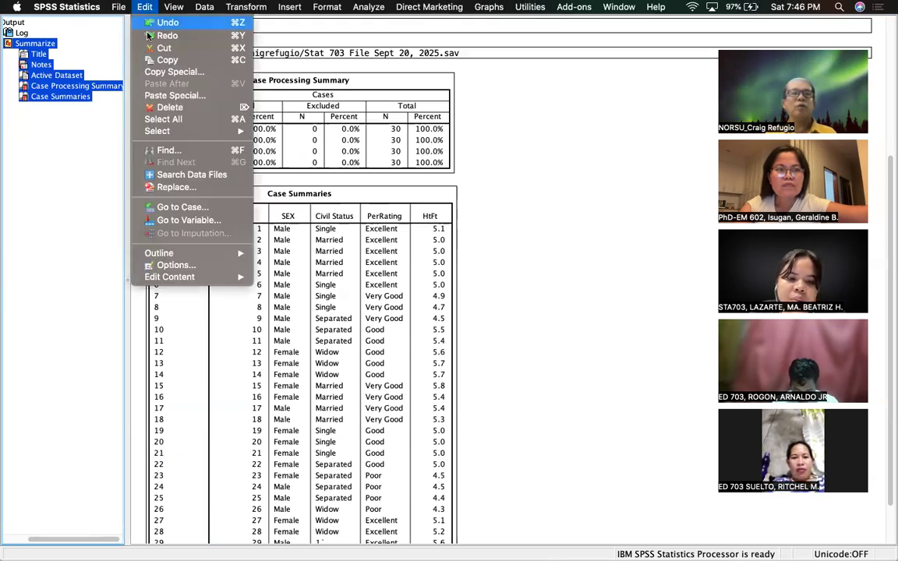
left_click(168, 60)
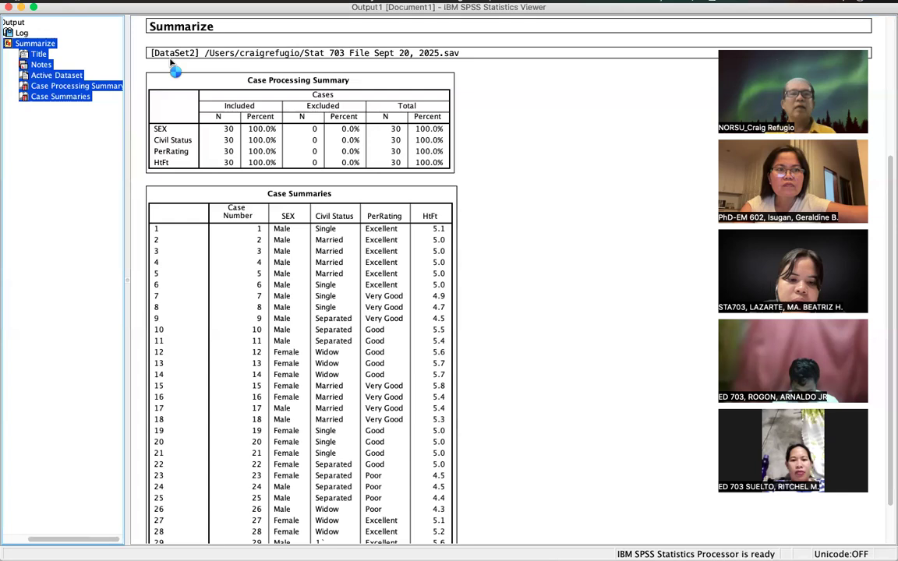
- Search Spotlight for 'word' to launch Microsoft Word, briefly returning to the SPSS output viewer
left_click(838, 8)
type("word")
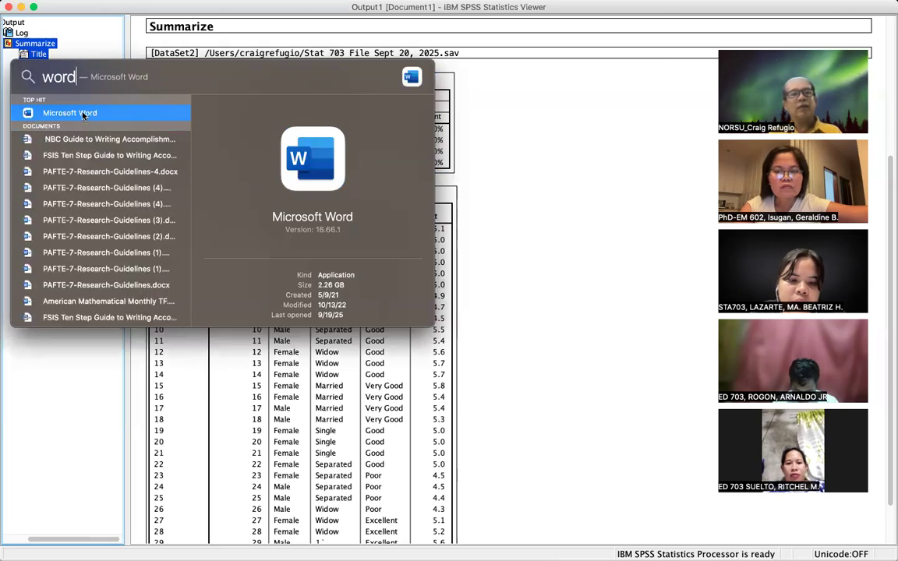
left_click(82, 113)
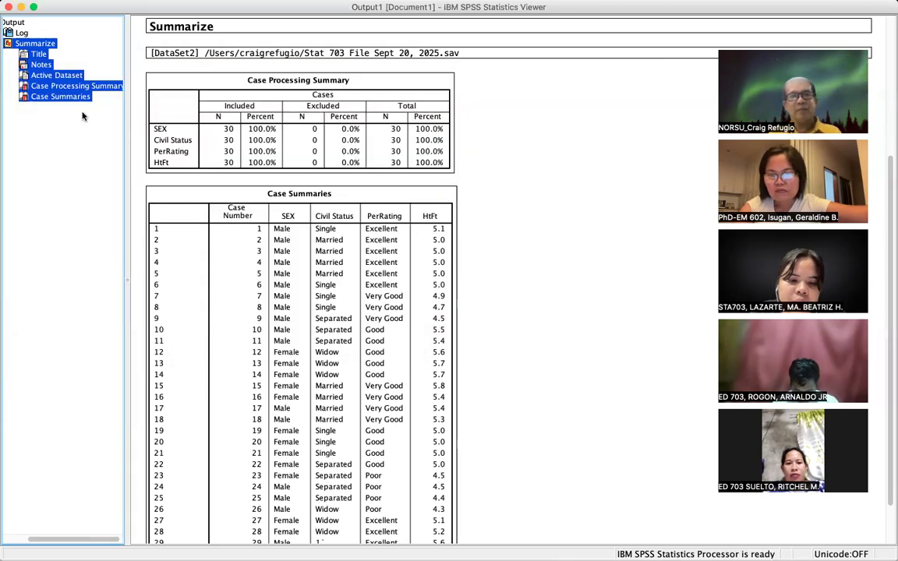
left_click(359, 115)
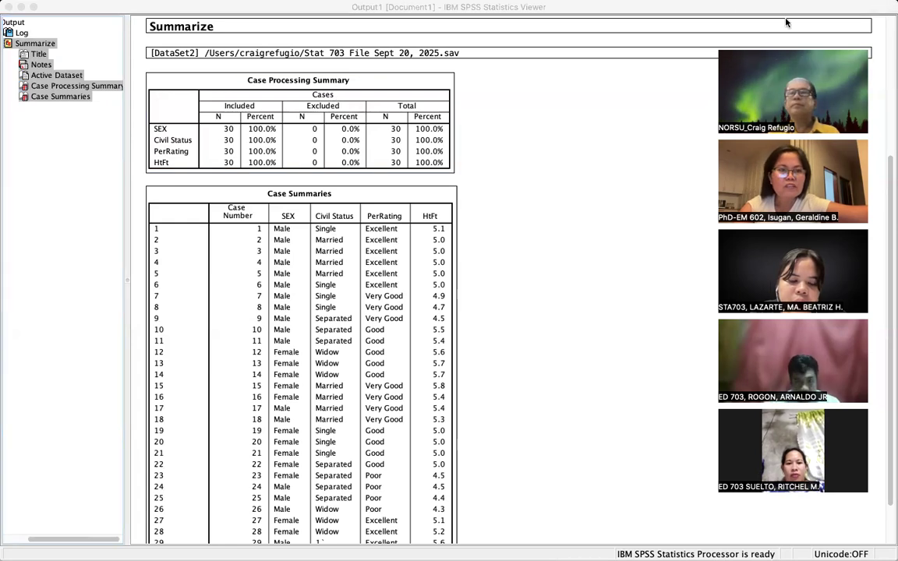
left_click(598, 113)
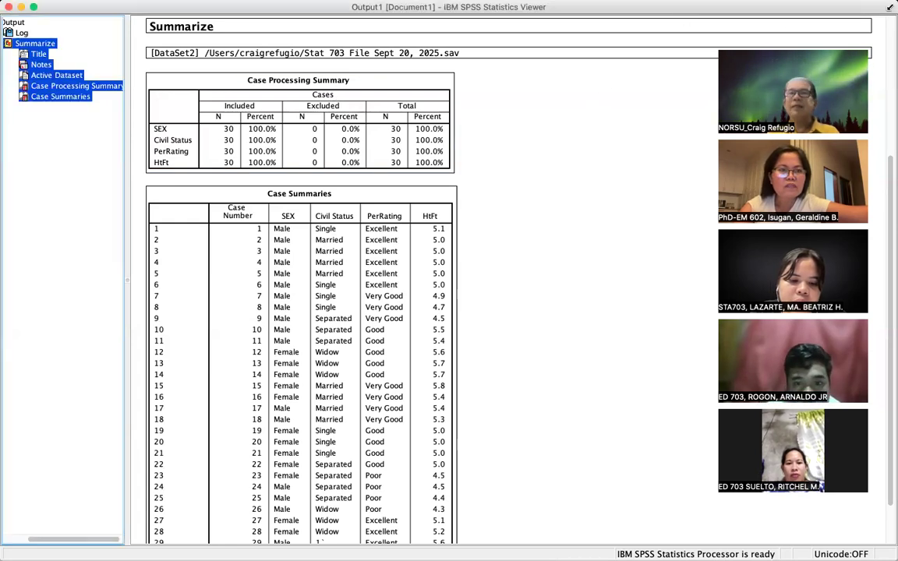
mouse_move(839, 8)
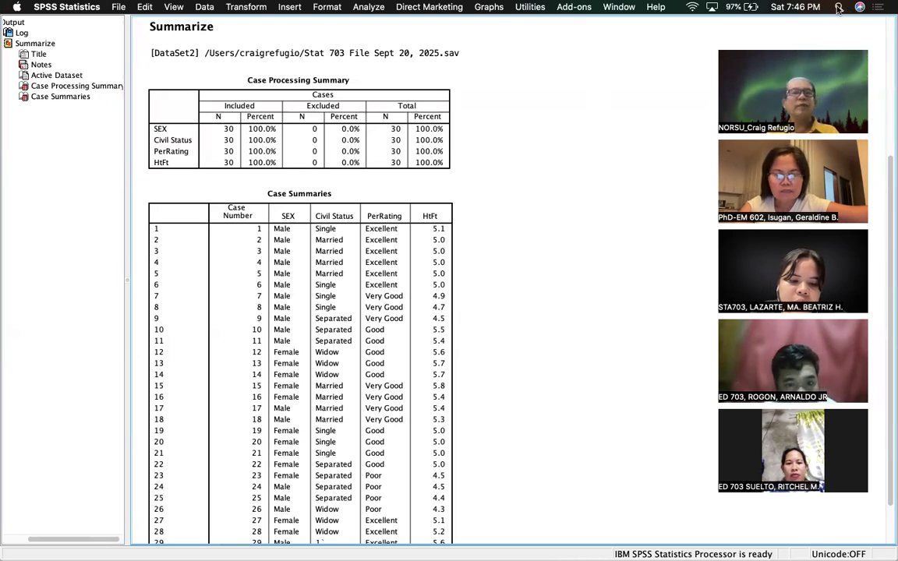
left_click(838, 8)
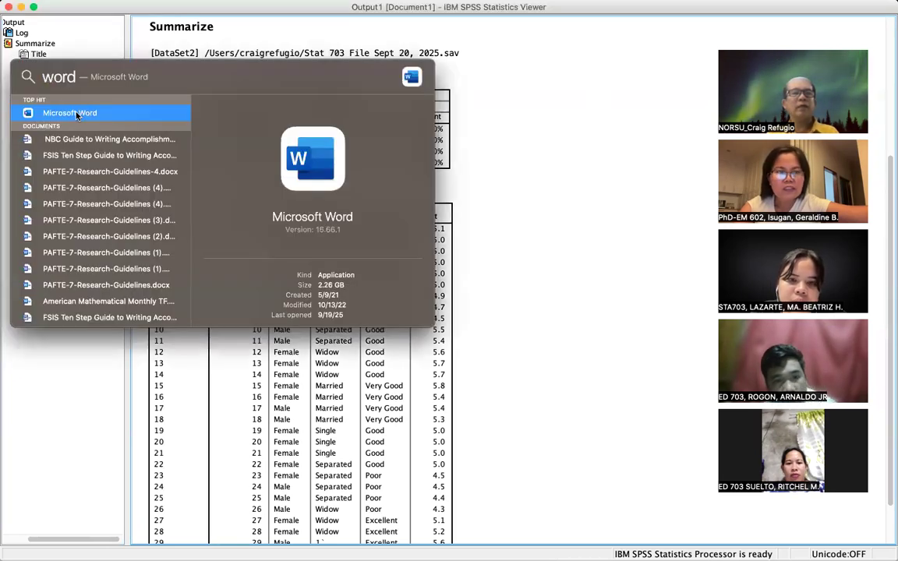
- Launch Microsoft Word and create a new Blank Document
left_click(77, 115)
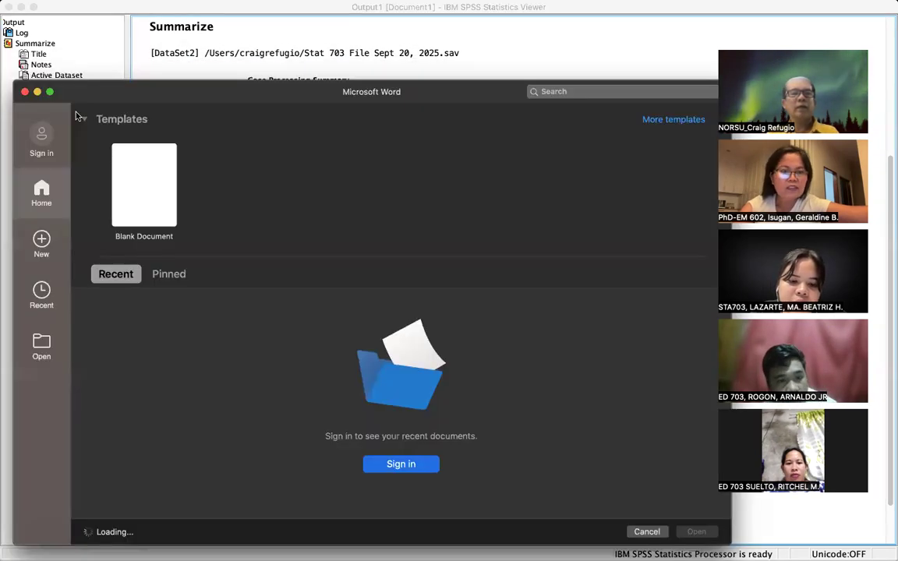
double_click(151, 201)
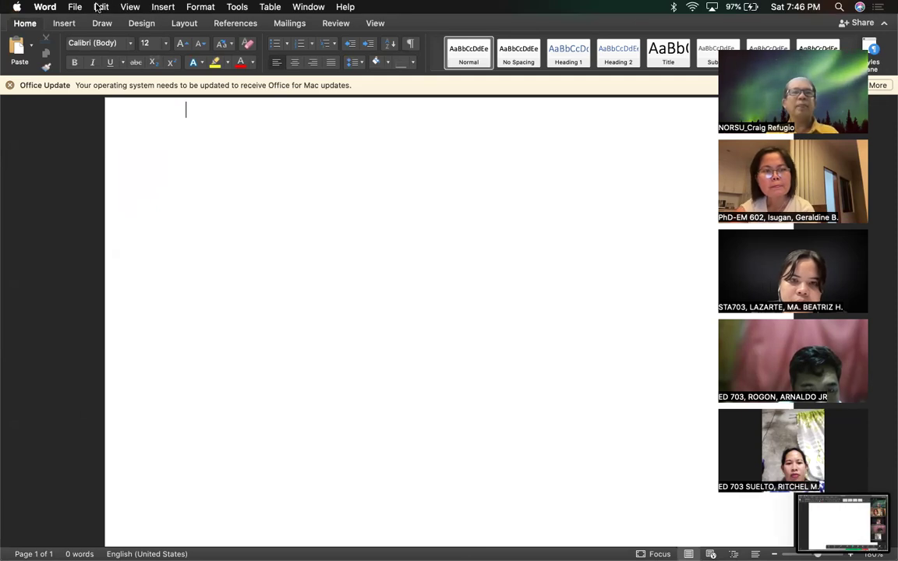
- Paste the copied SPSS Summarize output into Document1 and scroll back to the top
left_click(101, 6)
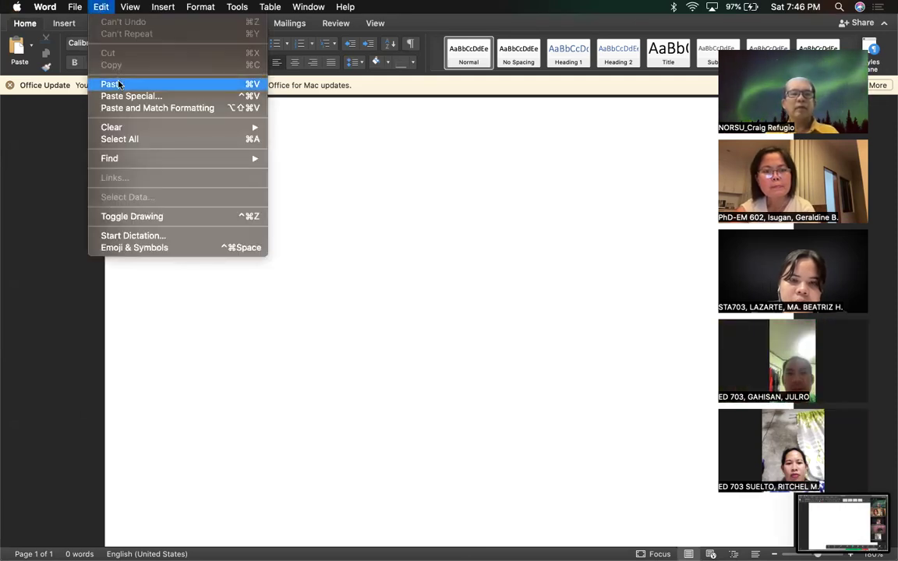
left_click(118, 84)
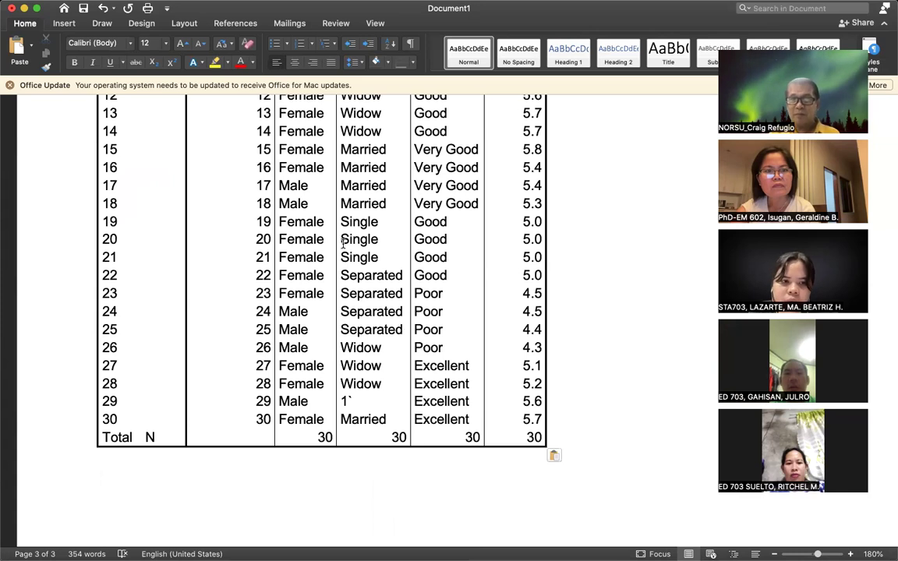
scroll(343, 243, "up", 15)
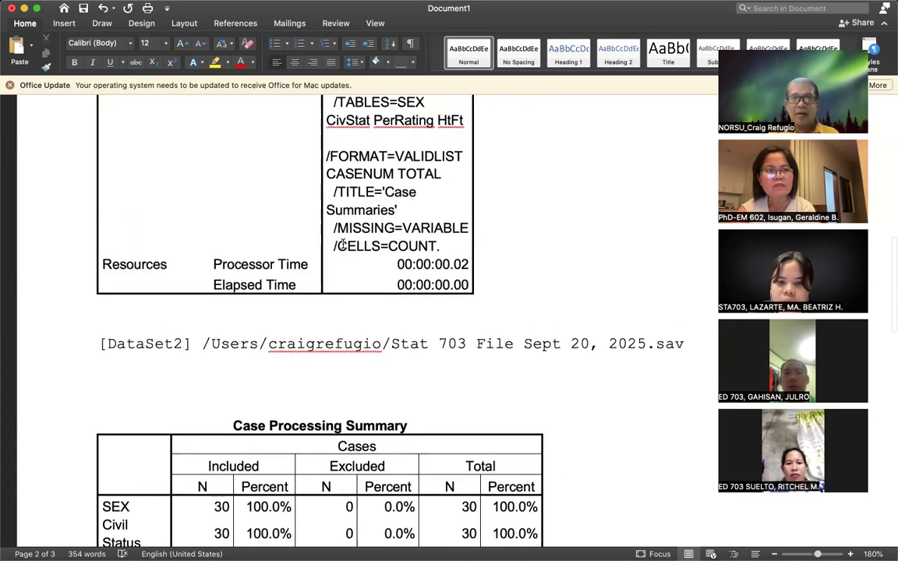
scroll(343, 243, "up", 10)
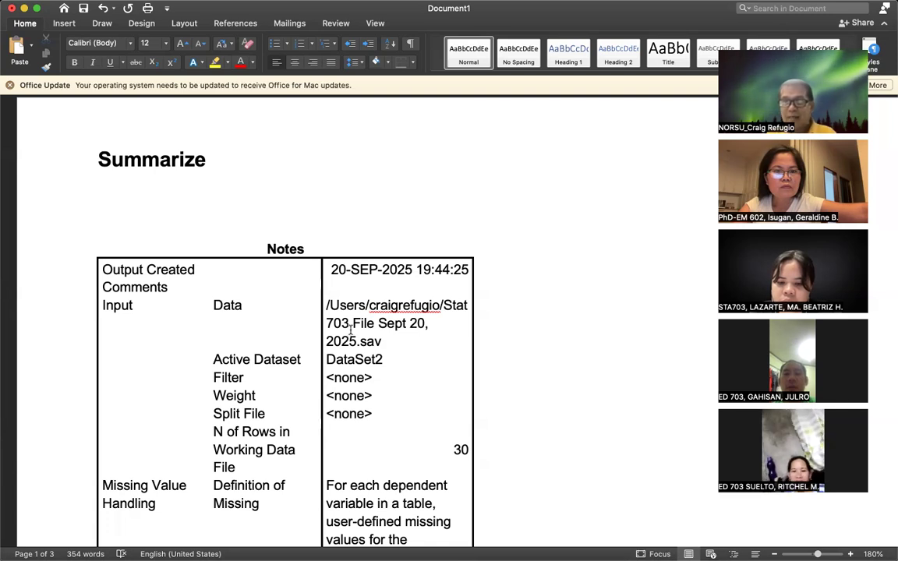
- Minimise Word, screenshot the Case Summaries output, and make the SPSS output viewer active
left_click(24, 8)
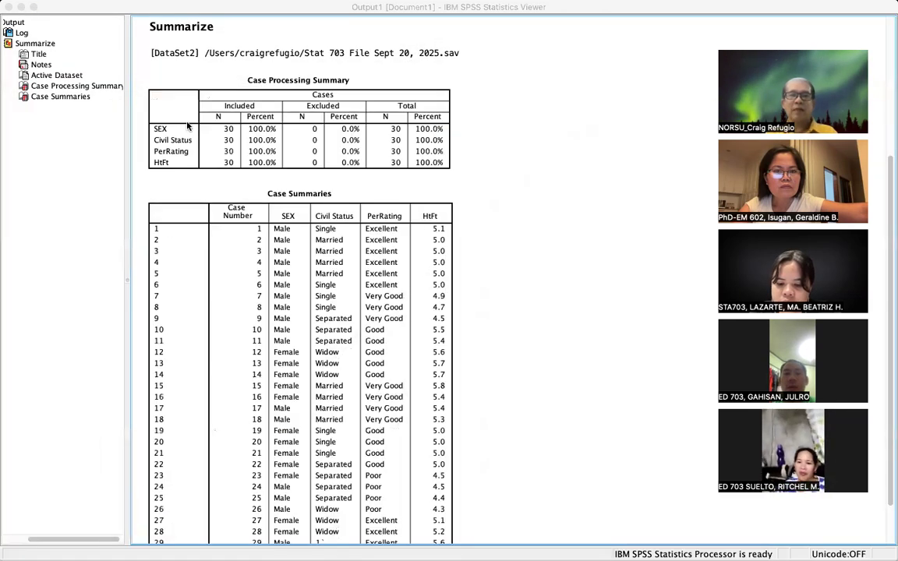
scroll(450, 297, "down", 3)
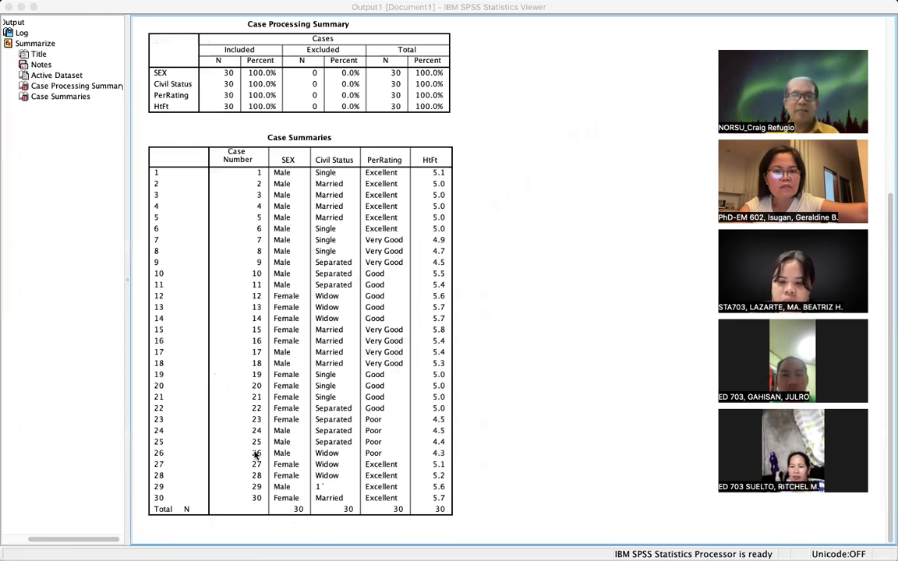
mouse_move(578, 6)
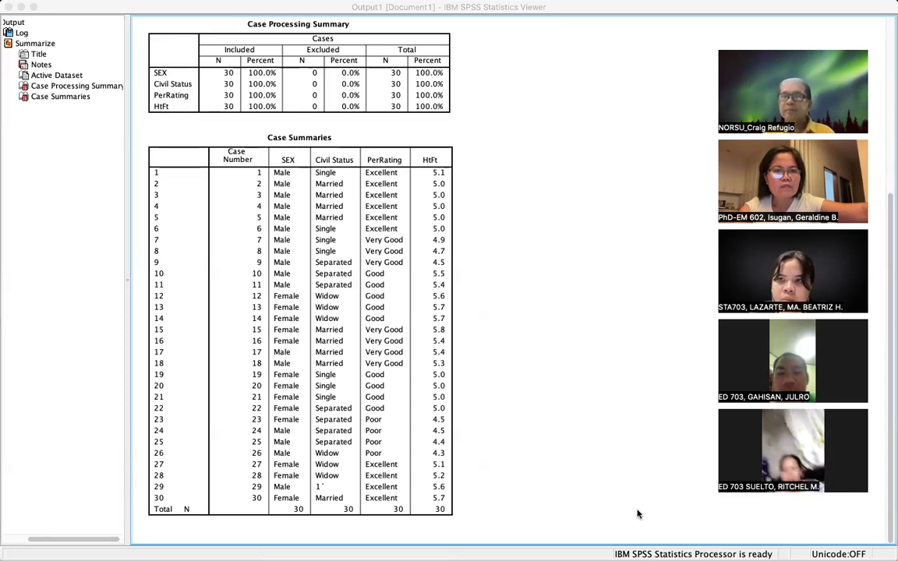
key("super+shift+3")
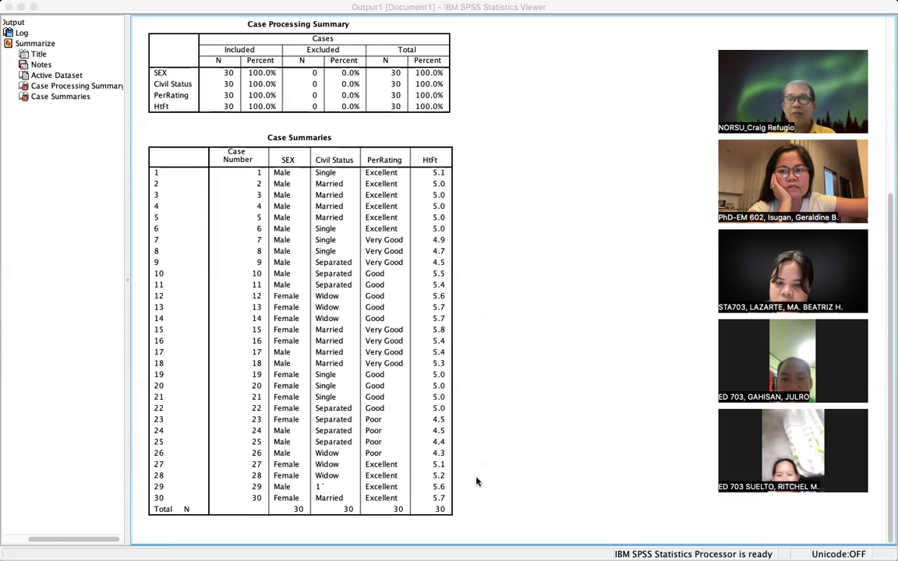
left_click(517, 481)
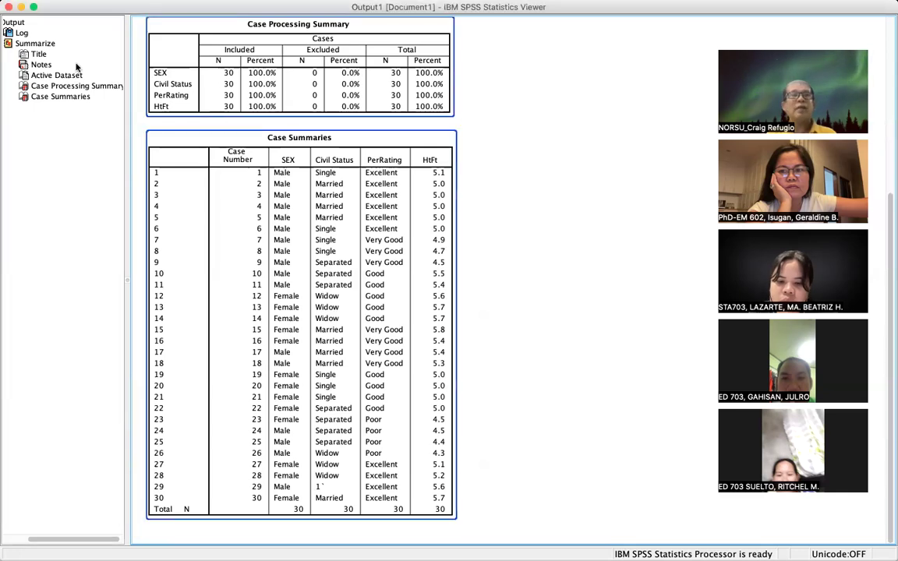
- In the Data Editor, change case 29's CivStat from 1` to 1 by deleting the backtick
left_click(21, 7)
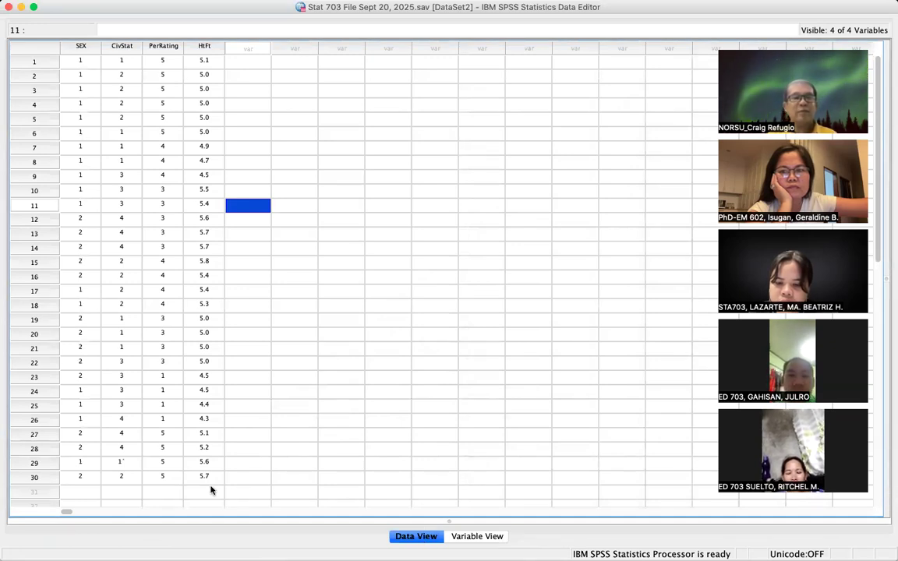
left_click(133, 465)
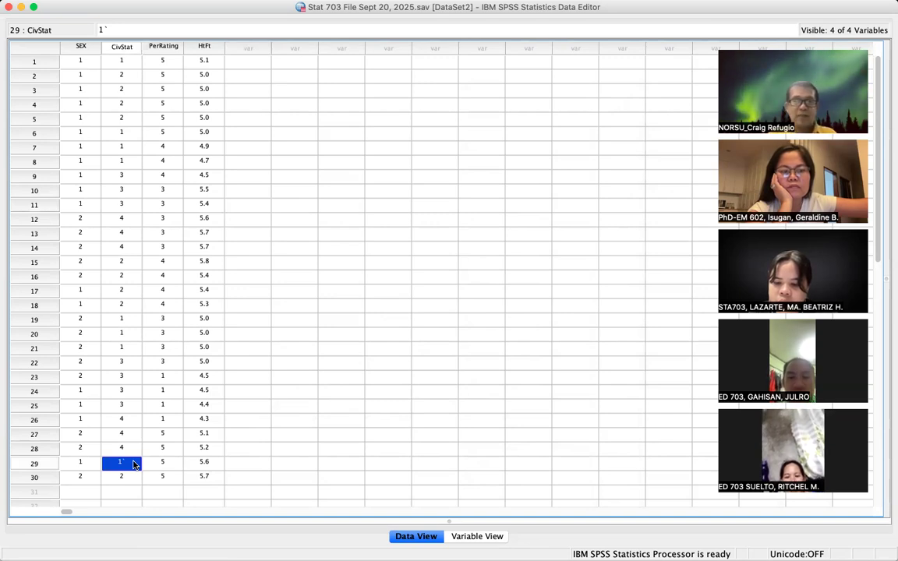
key("super+shift+3")
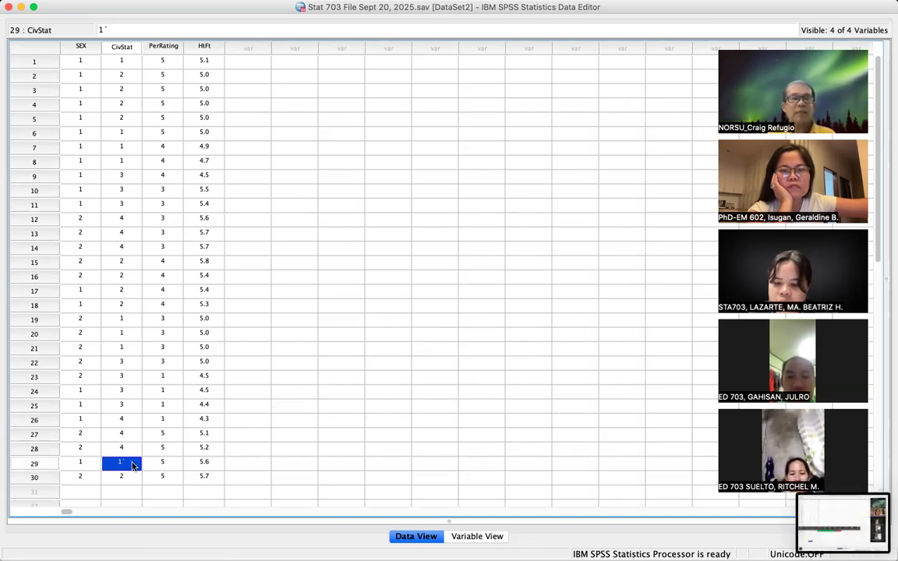
double_click(134, 464)
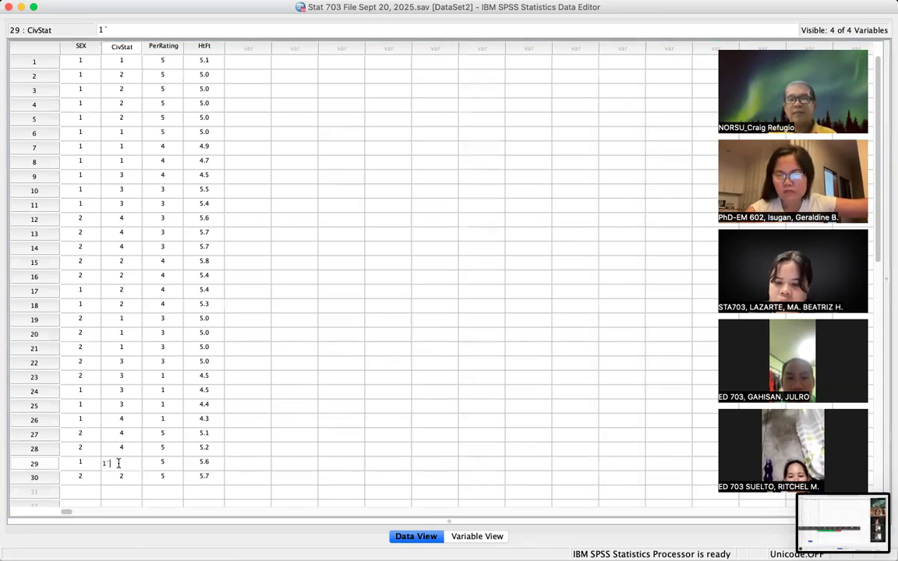
key("BackSpace")
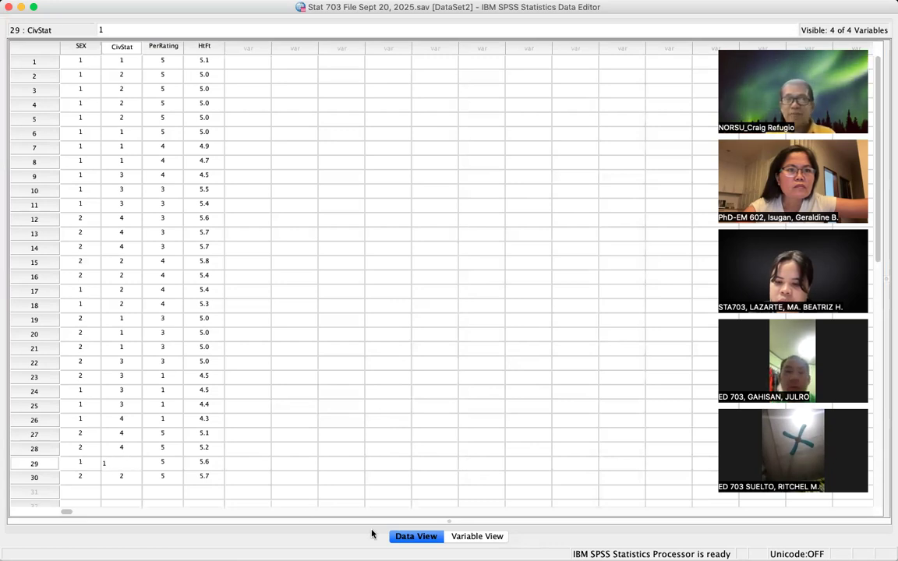
left_click(357, 477)
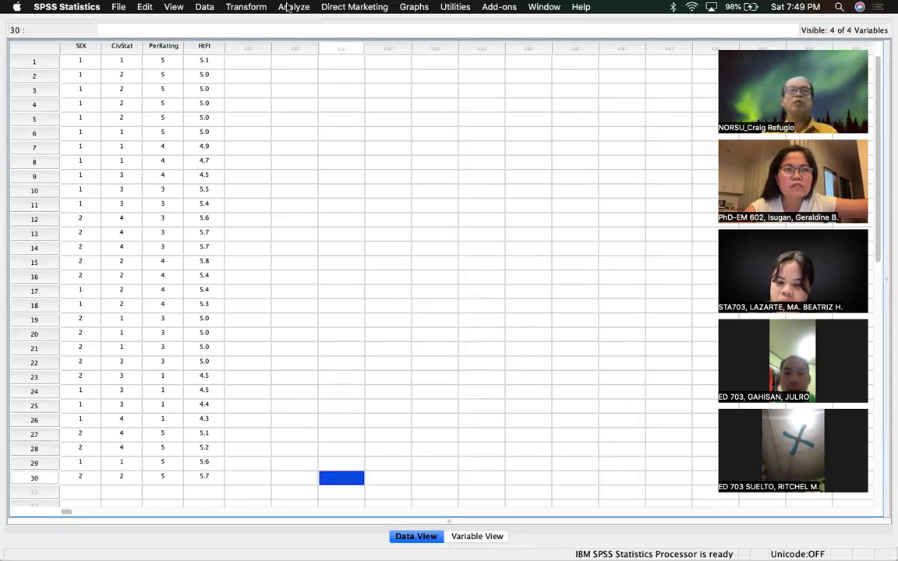
- Rerun Case Summaries on SEX, CivStat, PerRating and HtFt for all 30 cases
left_click(288, 7)
mouse_move(321, 22)
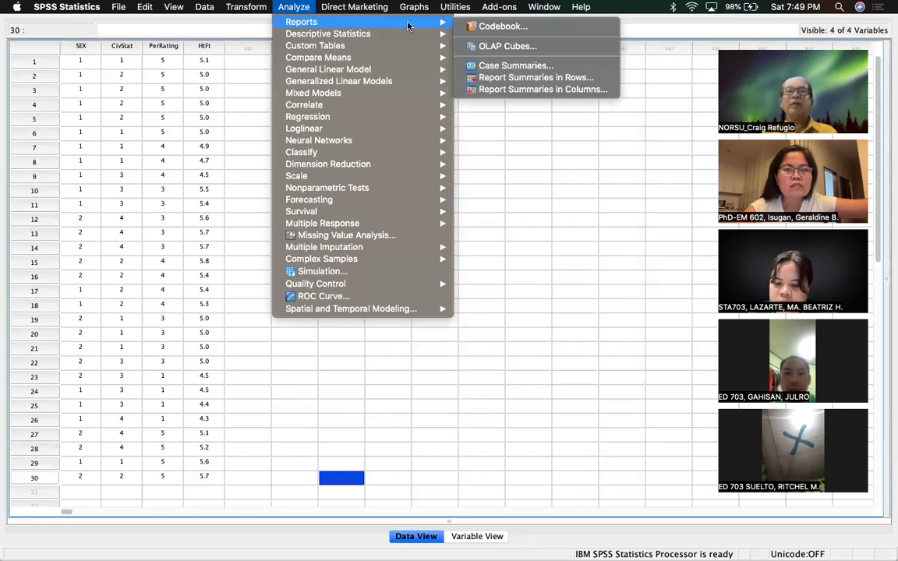
left_click(505, 66)
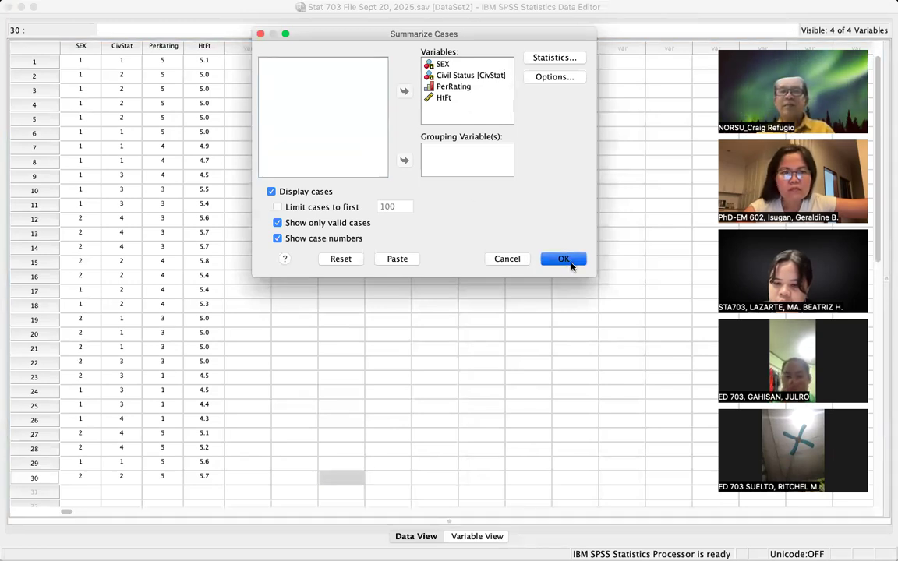
left_click(562, 260)
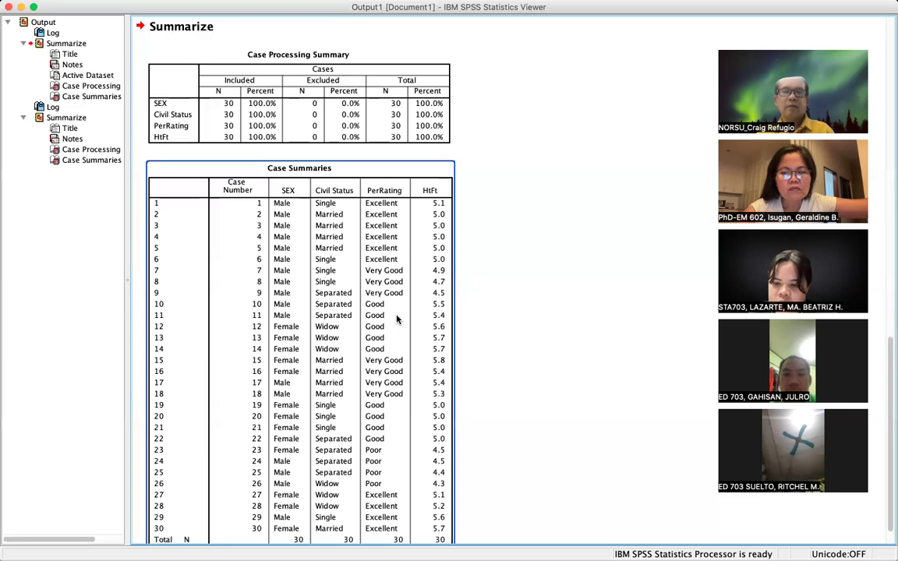
- Review the new Case Summaries table, capture two screenshots, then minimize the Viewer
left_click(184, 536)
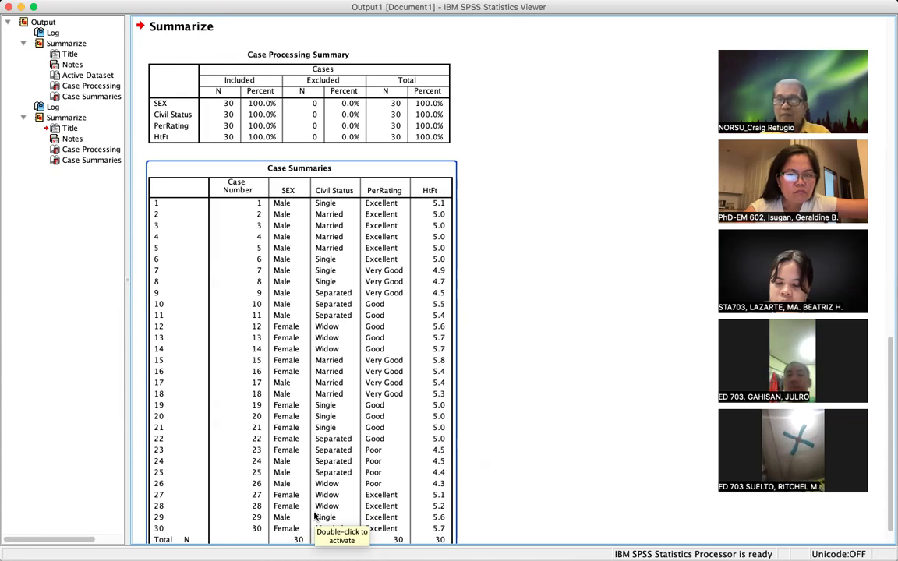
key("super+shift+3")
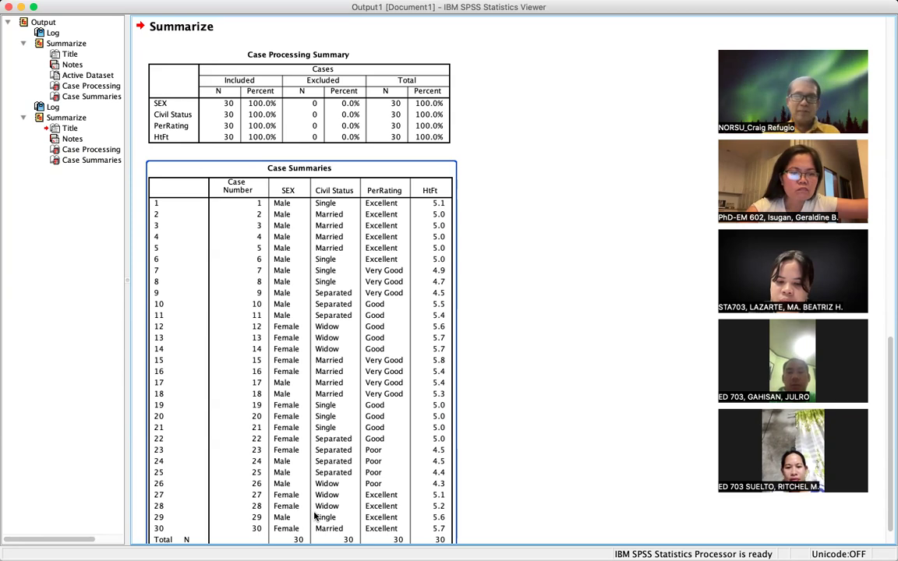
key("super+shift+3")
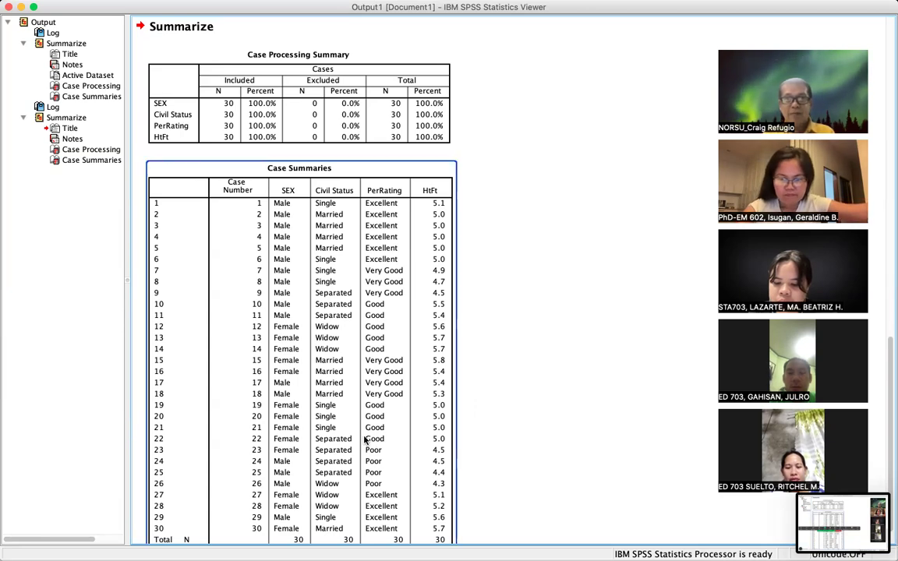
scroll(364, 440, "down", 1)
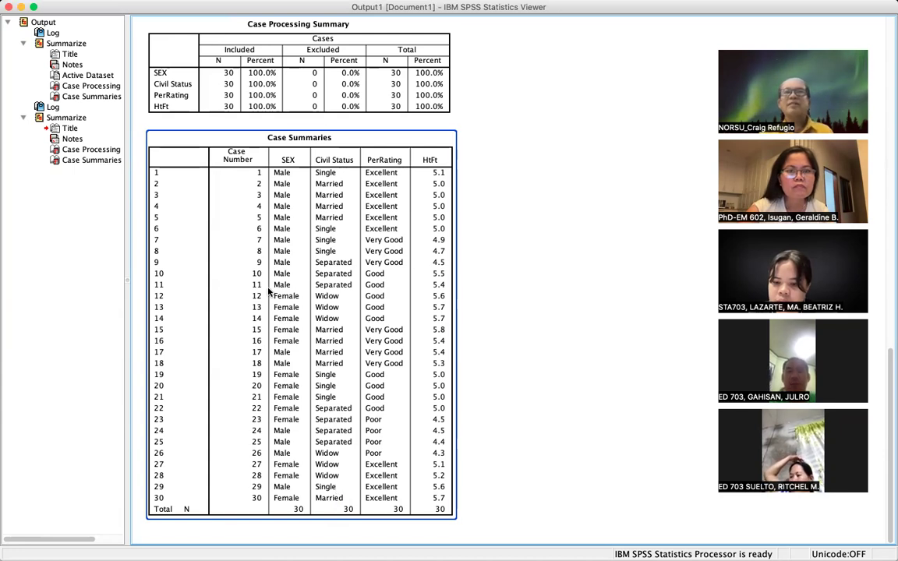
mouse_move(720, 4)
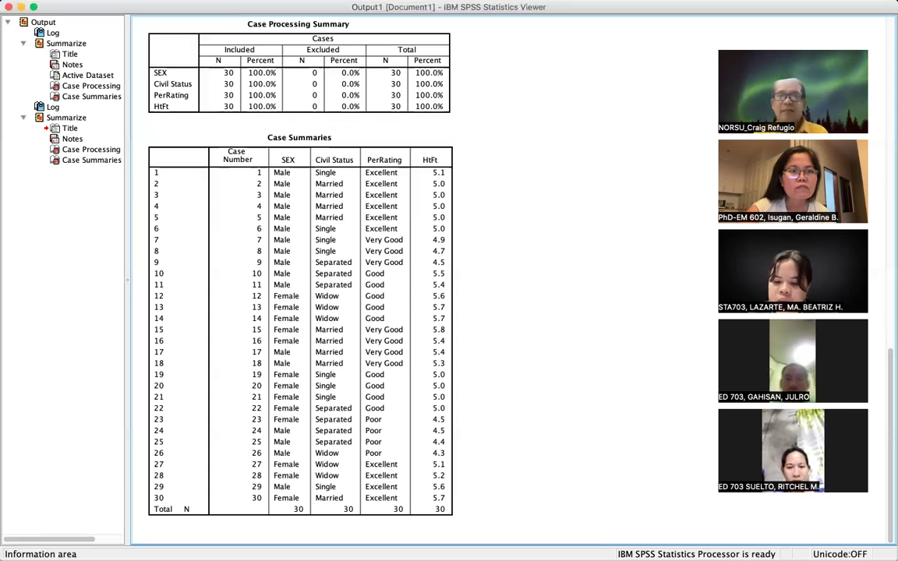
left_click(22, 8)
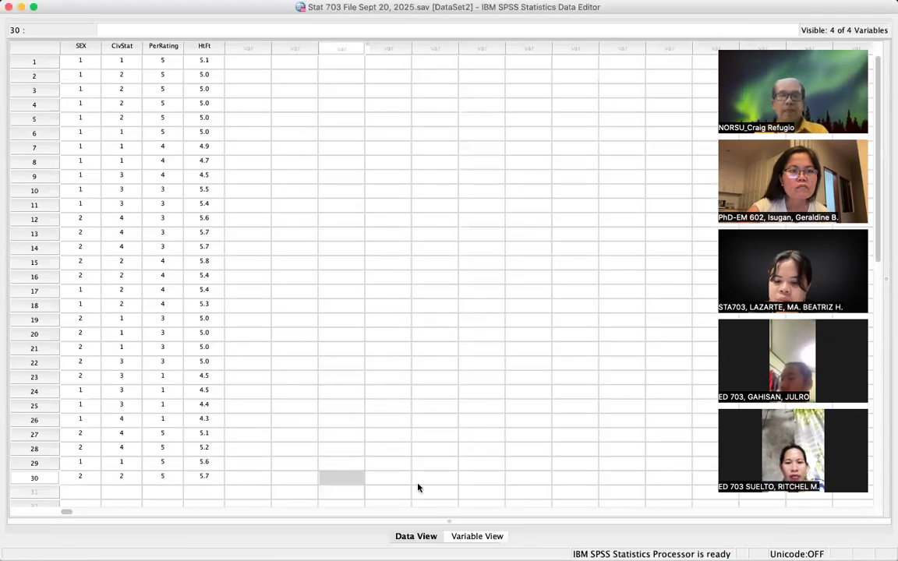
- In Variable View, inspect SEX's value labels and close them unchanged
left_click(478, 537)
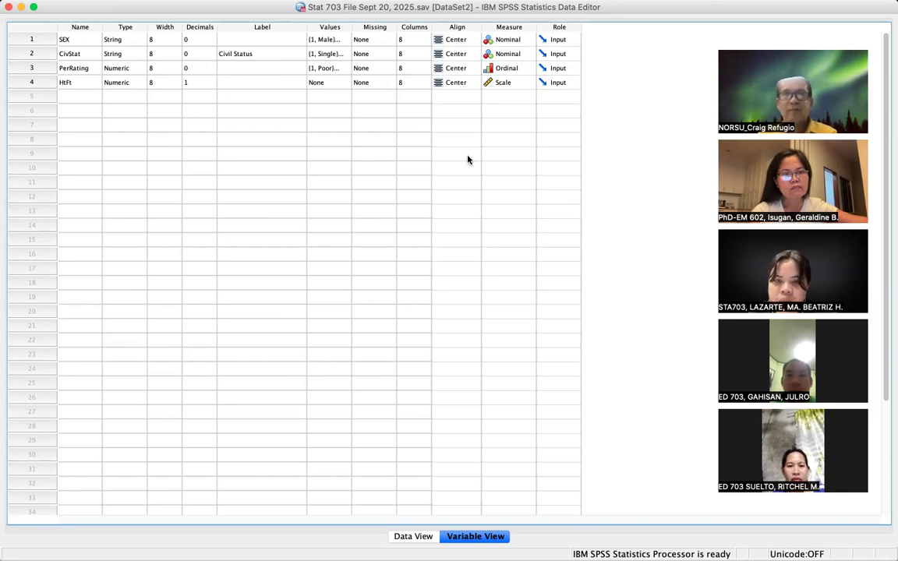
left_click(341, 40)
left_click(342, 40)
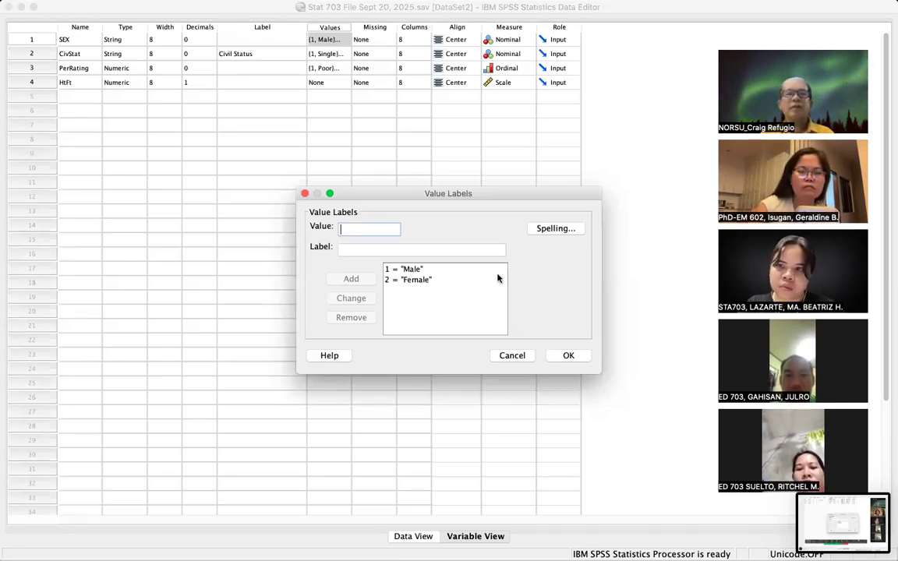
left_click(569, 356)
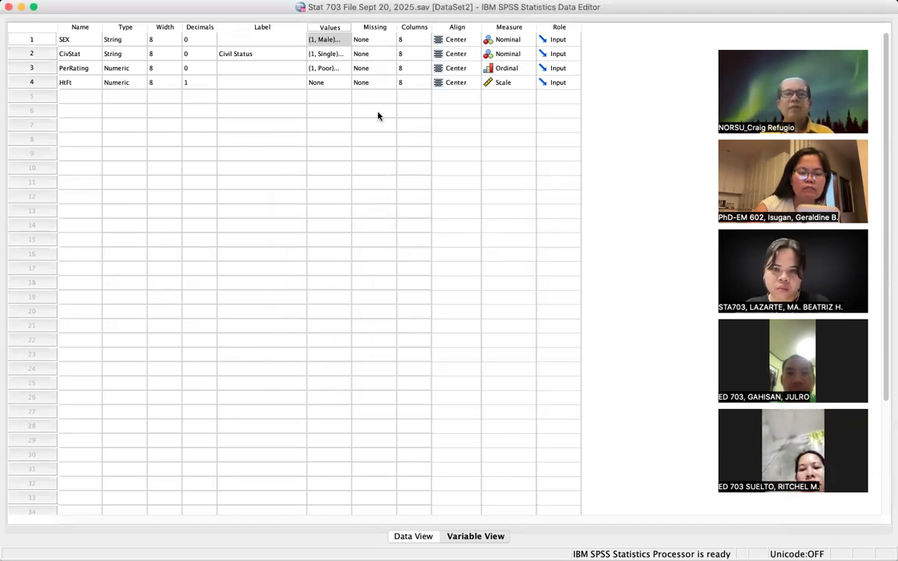
- Inspect CivStat's value labels and close them unchanged
left_click(343, 54)
left_click(343, 54)
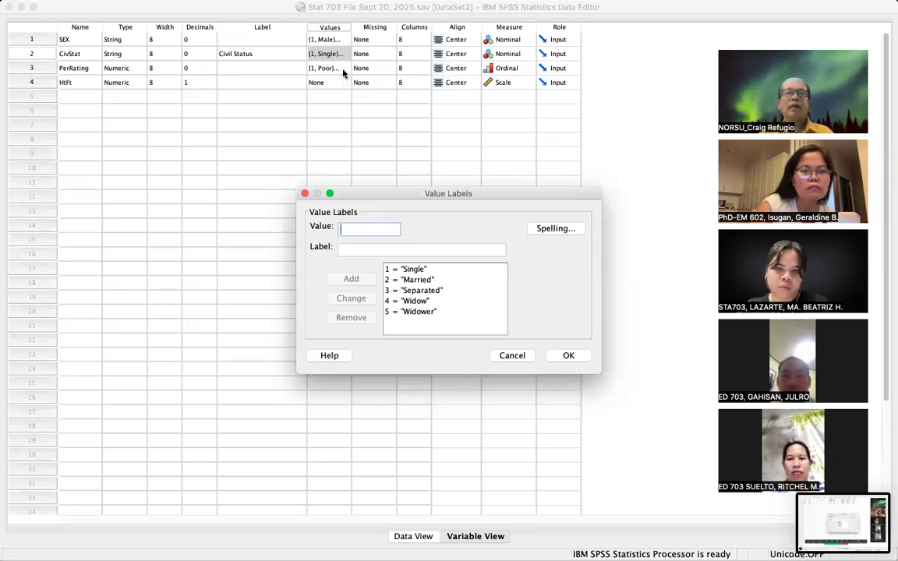
left_click(568, 355)
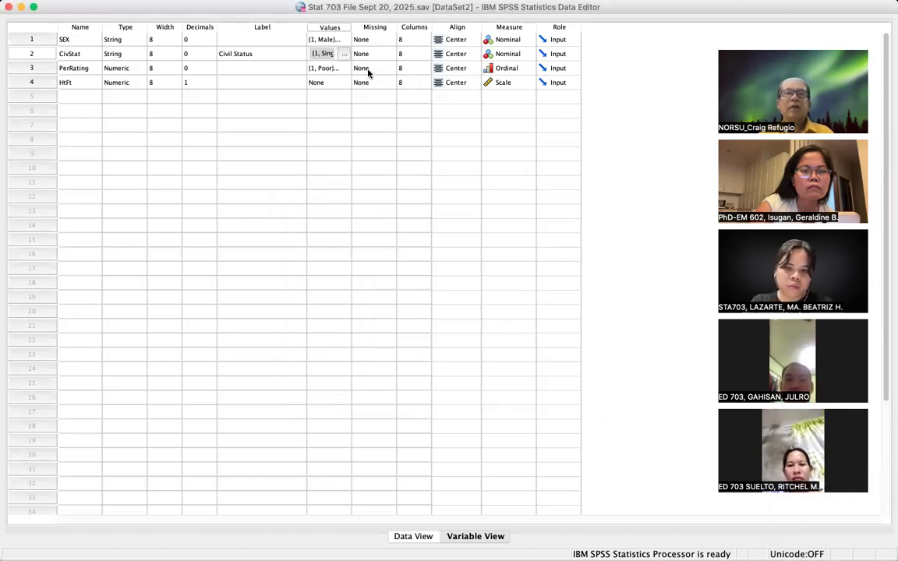
- Open PerRating's value labels, showing 1 = Poor through 5 = Excellent
left_click(341, 69)
left_click(343, 69)
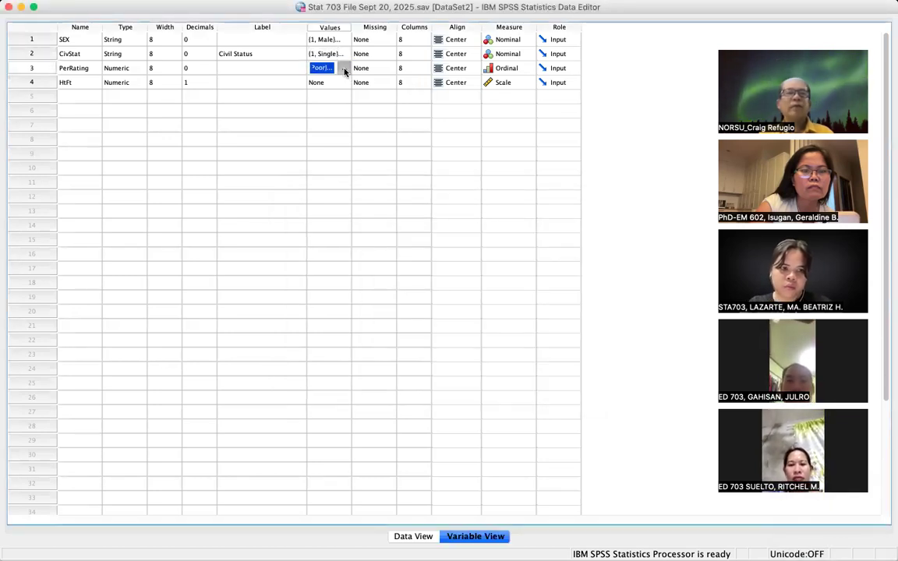
left_click(345, 68)
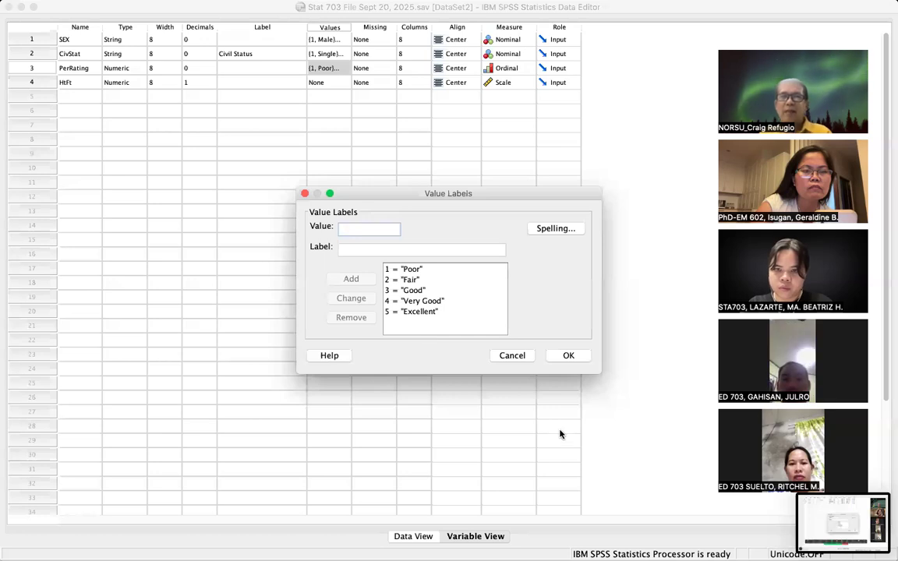
left_click(305, 194)
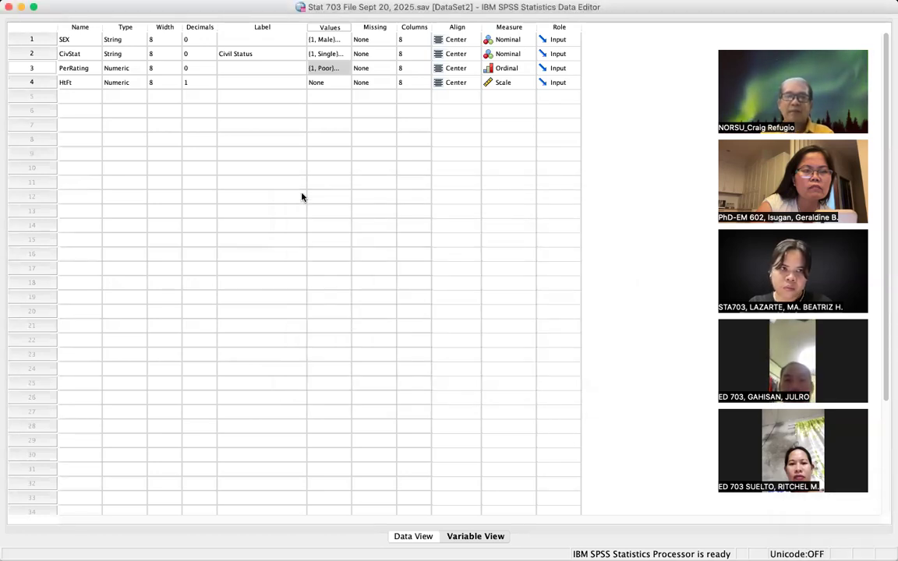
- Return to Data View and browse the 30-case grid, leaving Analyze > Reports unused
left_click(425, 536)
scroll(232, 310, "down", 8)
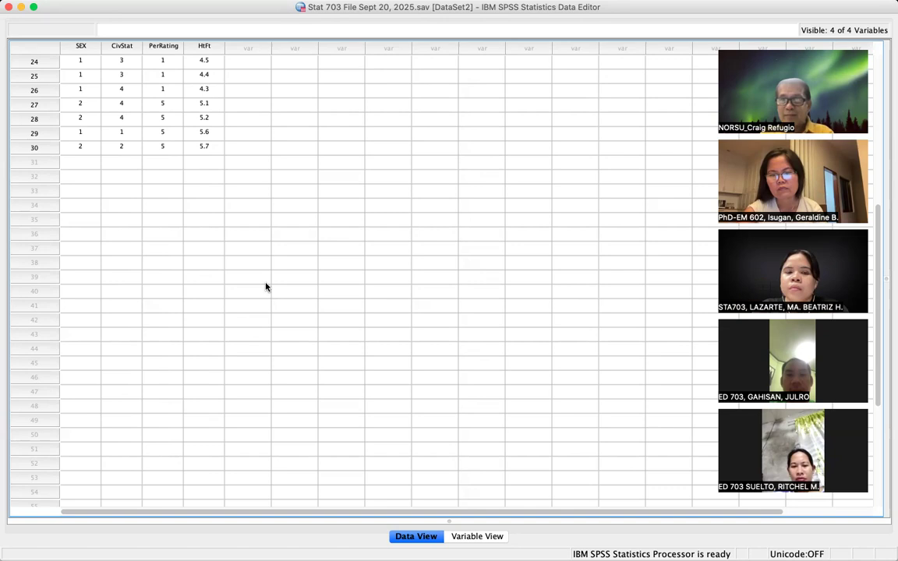
scroll(272, 277, "up", 5)
scroll(272, 277, "right", 1)
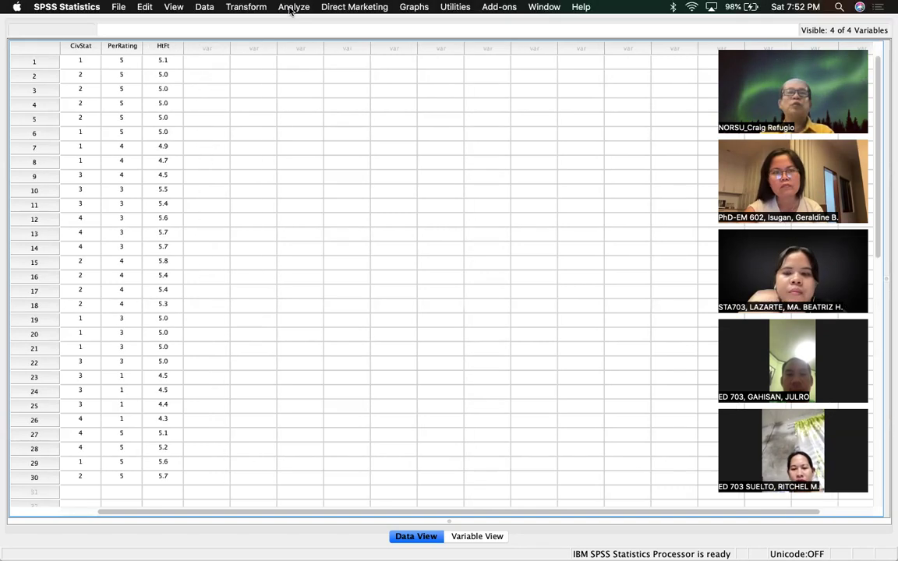
left_click(285, 8)
mouse_move(349, 23)
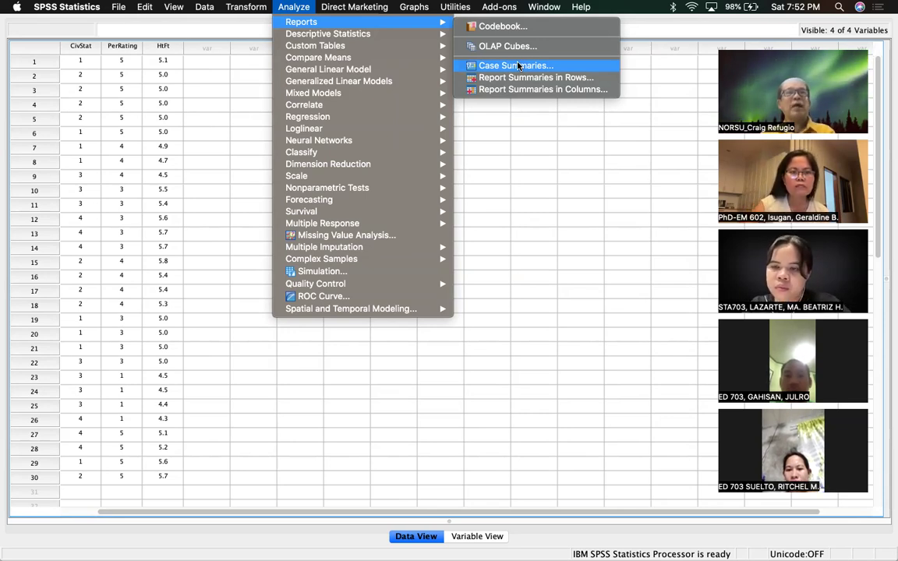
left_click(511, 250)
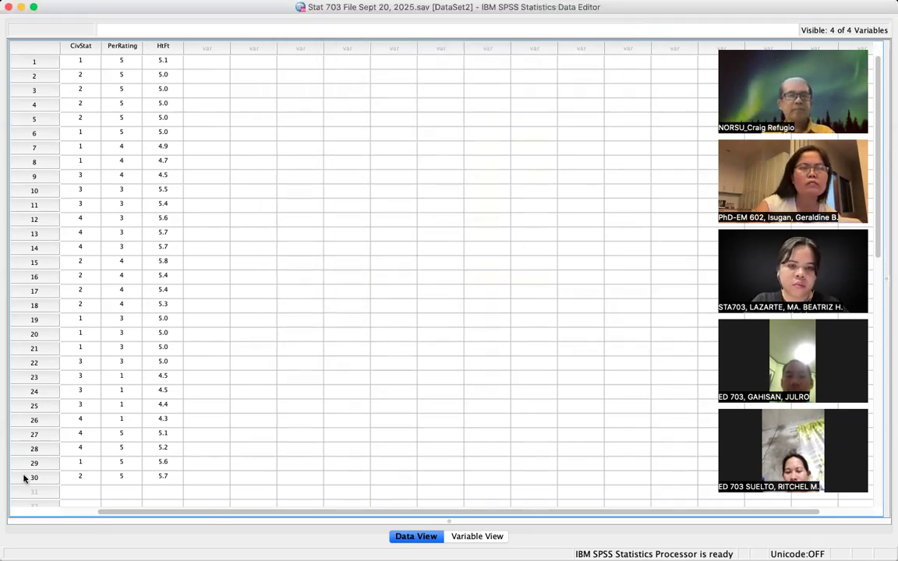
scroll(172, 74, "left", 2)
scroll(171, 74, "down", 1)
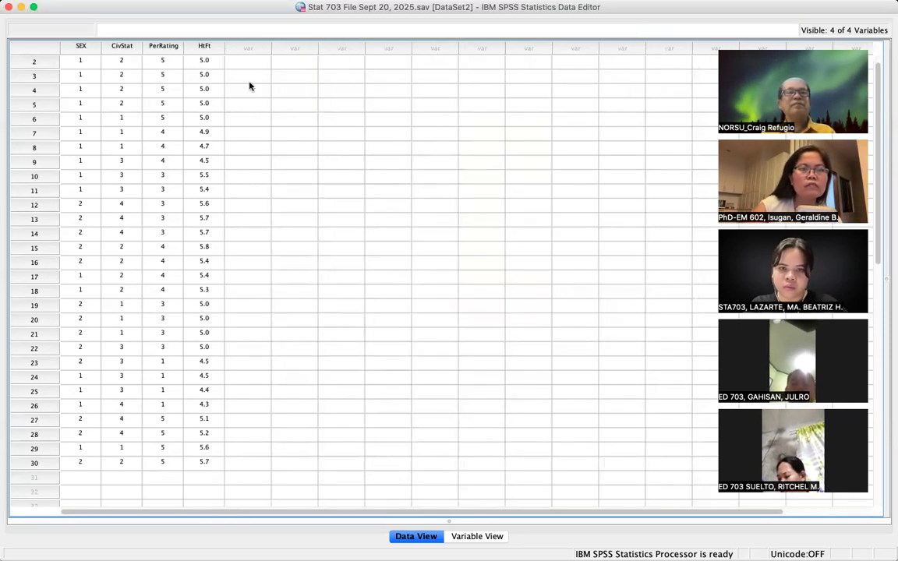